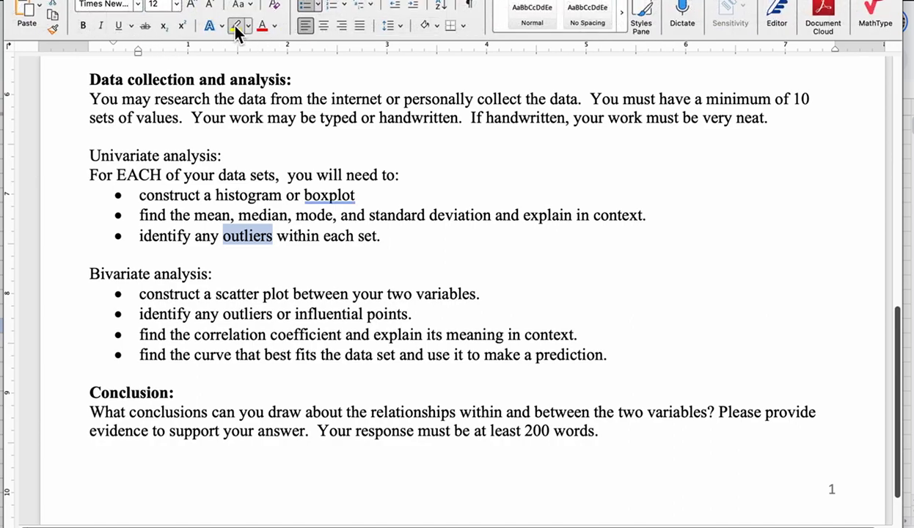
# Highlight 'outliers' and 'boxplot' in yellow and add a period after 'boxplot'.
pyautogui.click(237, 28)
pyautogui.moveTo(303, 195); pyautogui.dragTo(357, 194)
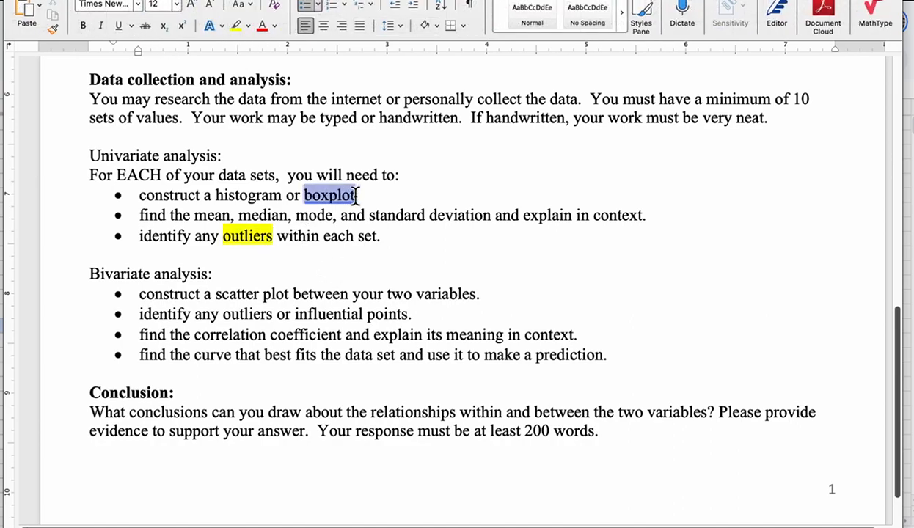
pyautogui.click(236, 29)
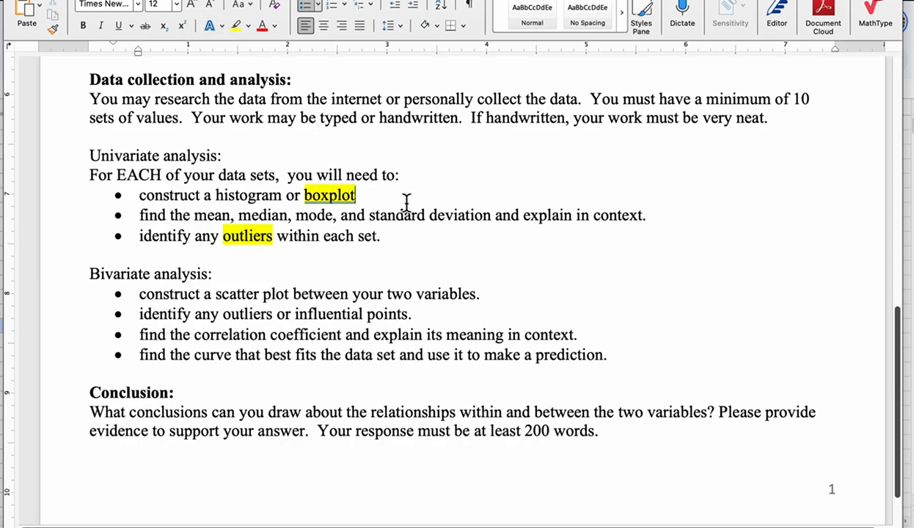
pyautogui.click(406, 202)
pyautogui.write('.')
# Review the histogram and analysis requirements, then bring up the Unit 3 Project Example spreadsheet.
pyautogui.click(485, 250)
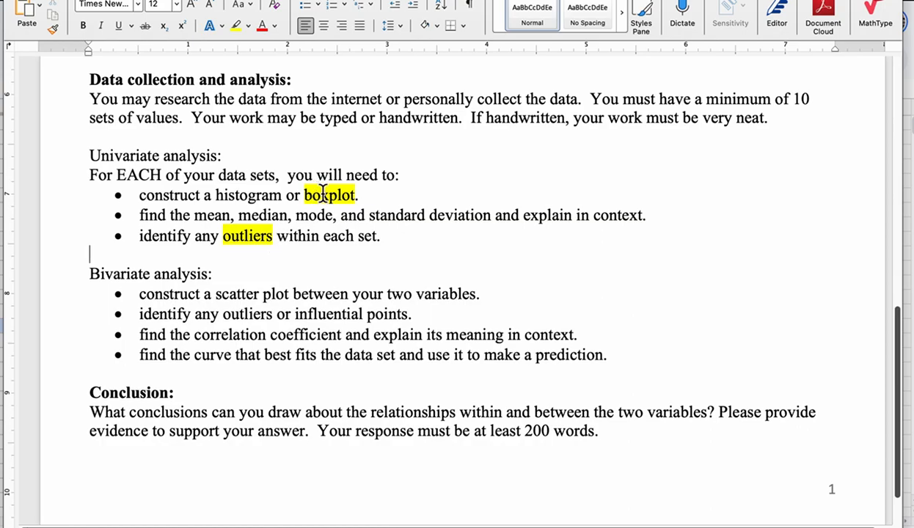
pyautogui.moveTo(282, 195); pyautogui.dragTo(215, 193)
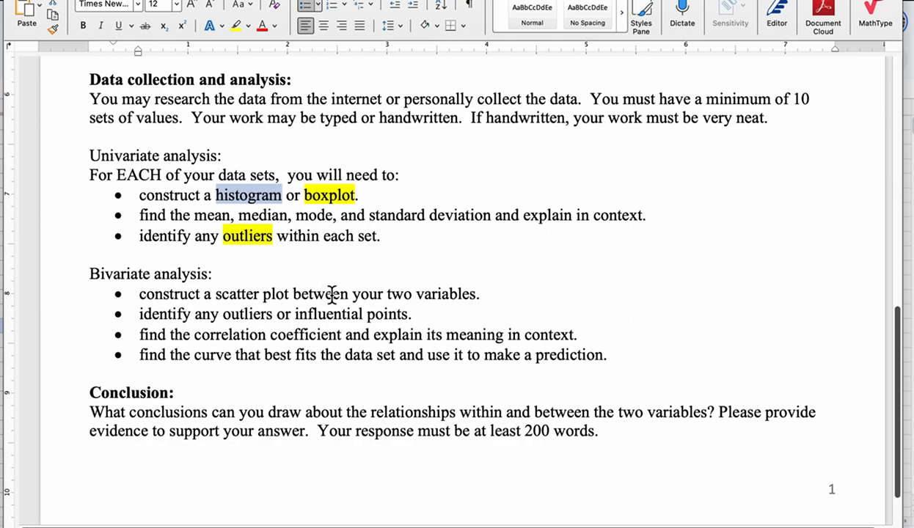
pyautogui.click(475, 253)
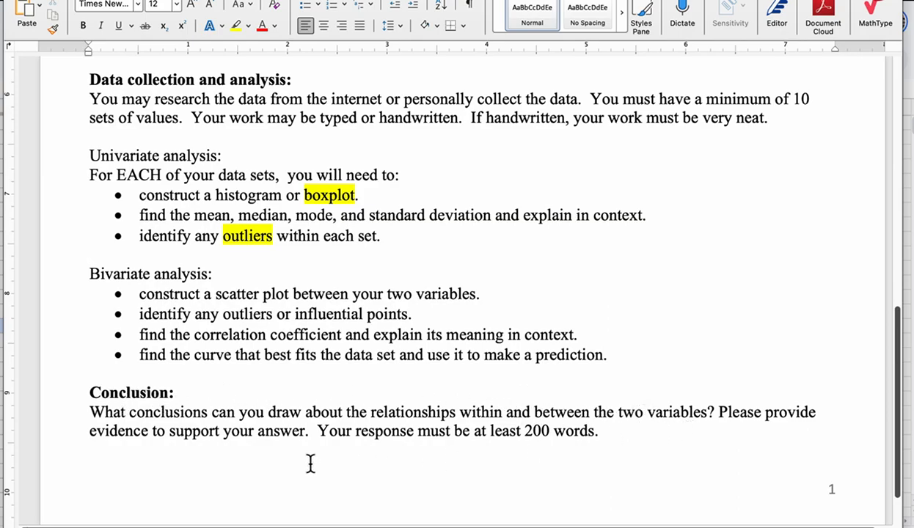
pyautogui.moveTo(631, 355); pyautogui.dragTo(90, 137)
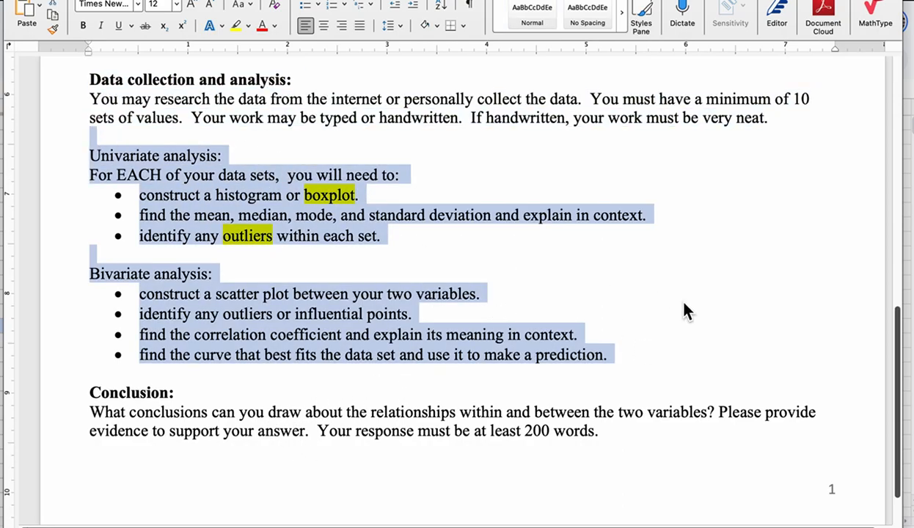
pyautogui.click(648, 442)
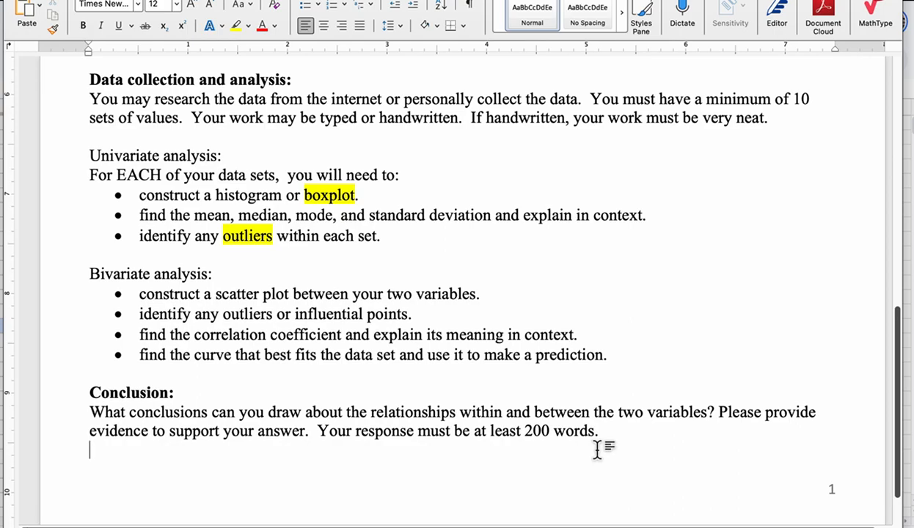
pyautogui.click(3, 257)
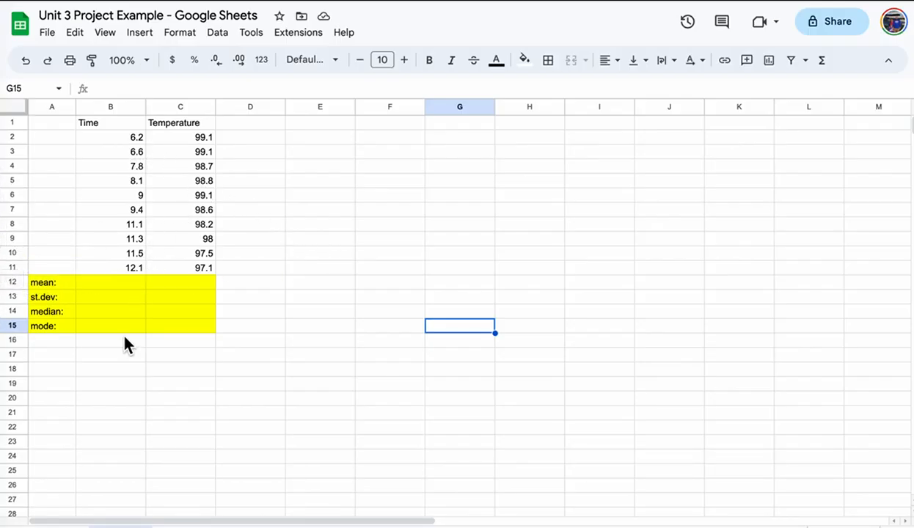
# Point out the mean, median, mode and st.dev labels below the data.
pyautogui.click(58, 284)
pyautogui.click(61, 312)
pyautogui.click(60, 326)
pyautogui.click(62, 297)
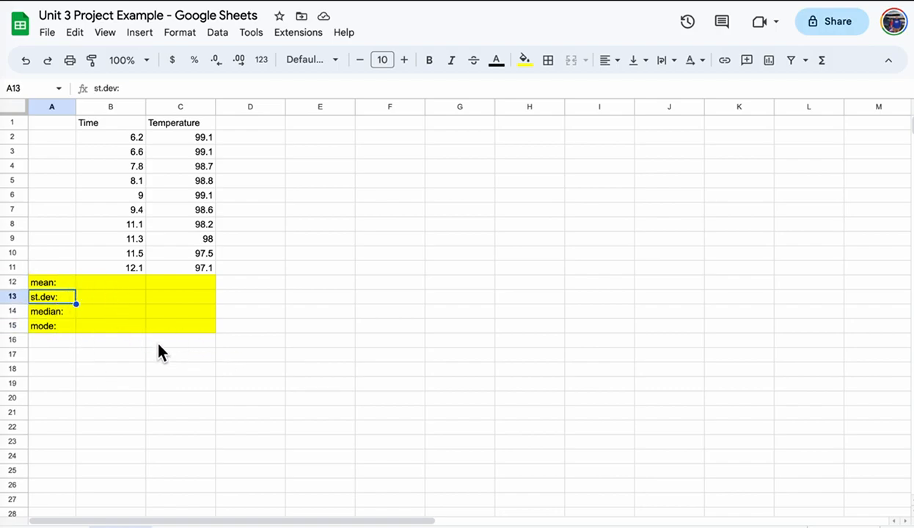
# Enter =average(B2:B11) in the Time mean cell, giving 9.31.
pyautogui.click(114, 286)
pyautogui.write('=')
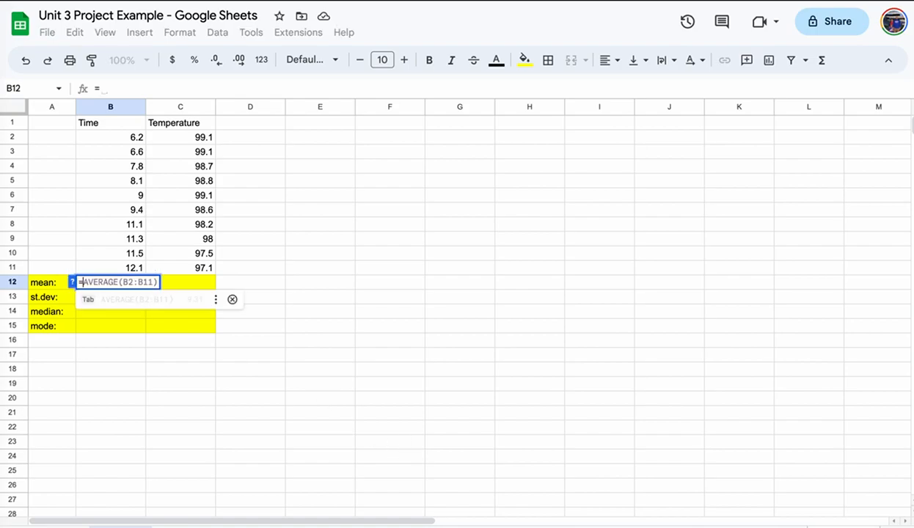
pyautogui.write('average')
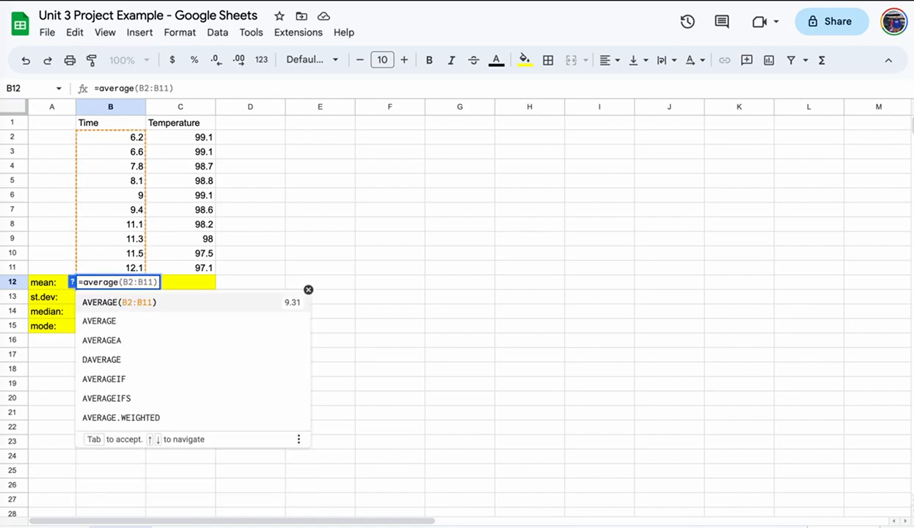
pyautogui.write('(')
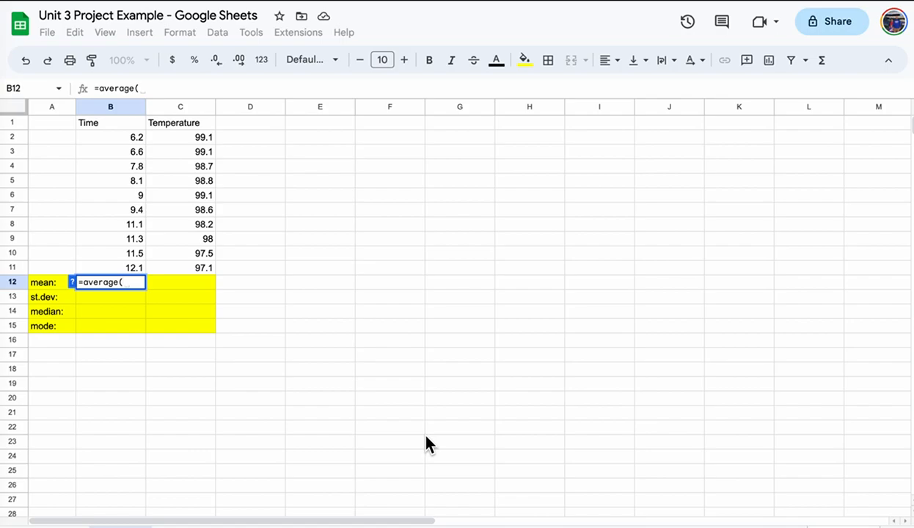
pyautogui.press('BackSpace')
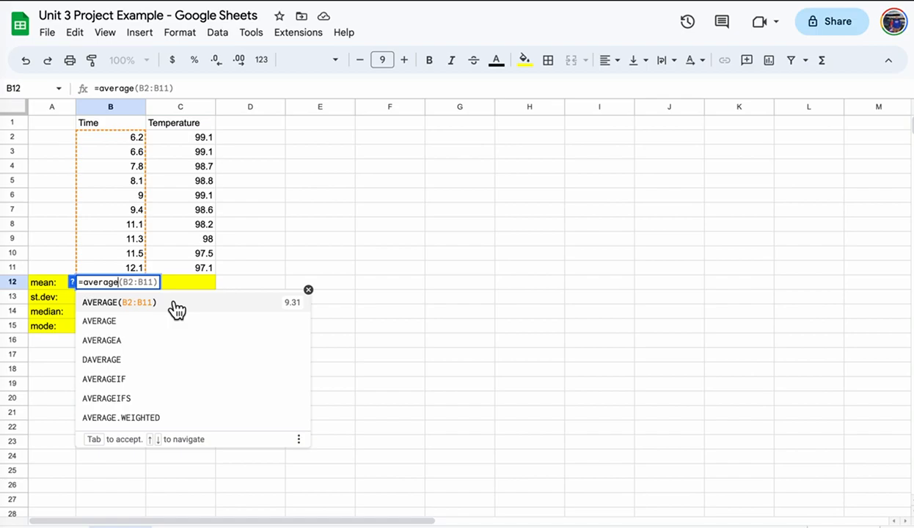
pyautogui.write('(')
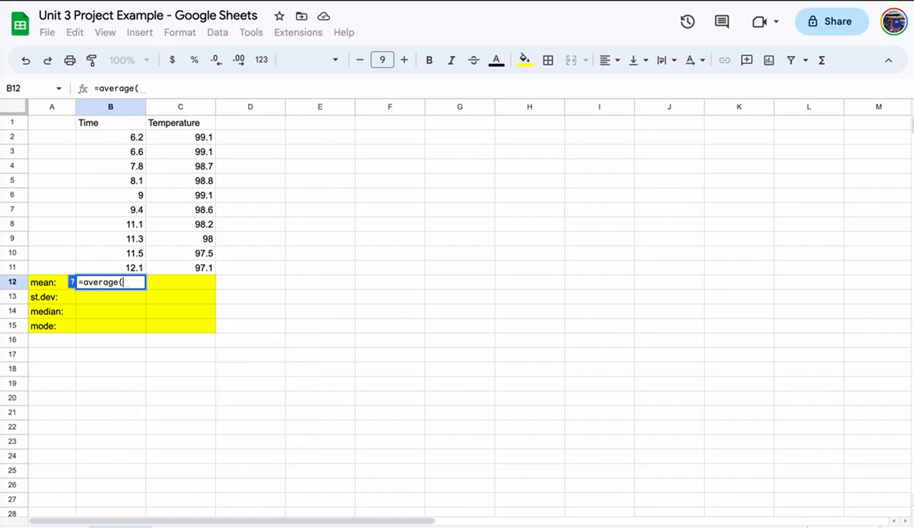
pyautogui.click(134, 138)
pyautogui.moveTo(134, 139); pyautogui.dragTo(131, 267)
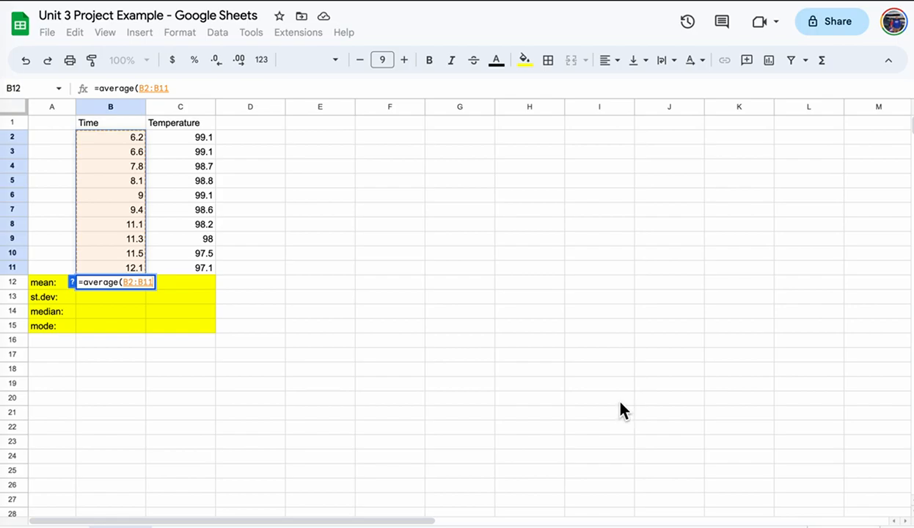
pyautogui.write(')')
pyautogui.press('Return')
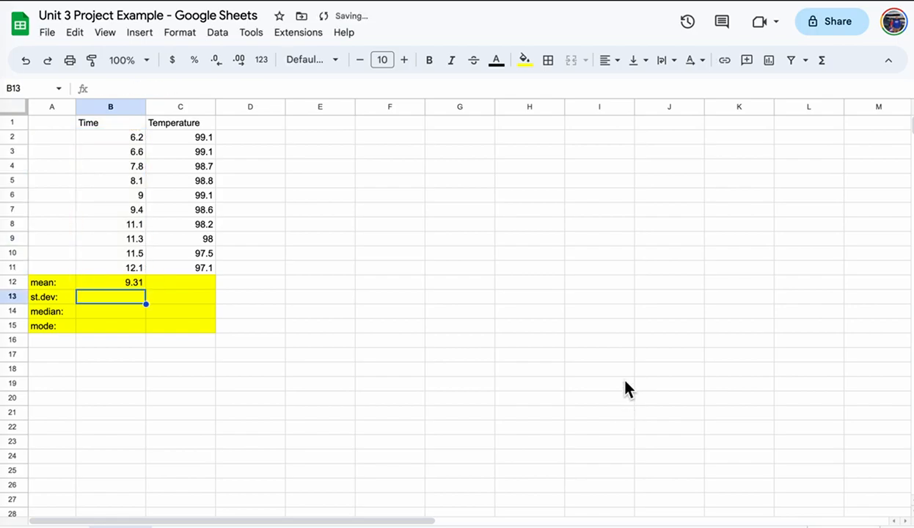
# Enter =STDEV.S(B2:B11) in the Time st.dev cell, giving 2.124173042.
pyautogui.write('=s')
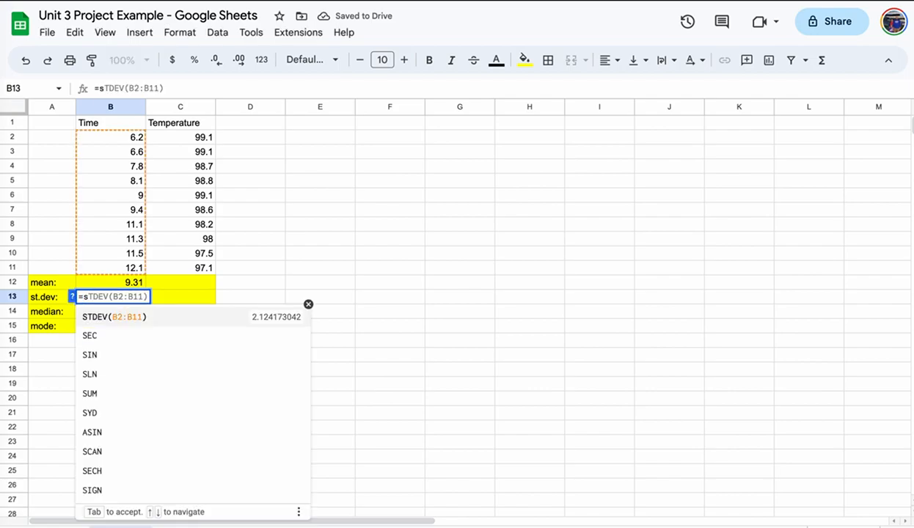
pyautogui.write('t')
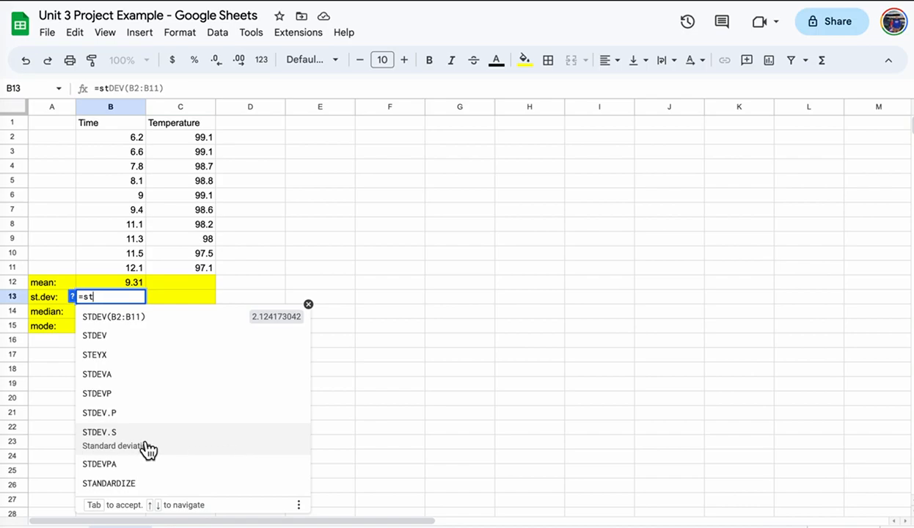
pyautogui.click(179, 442)
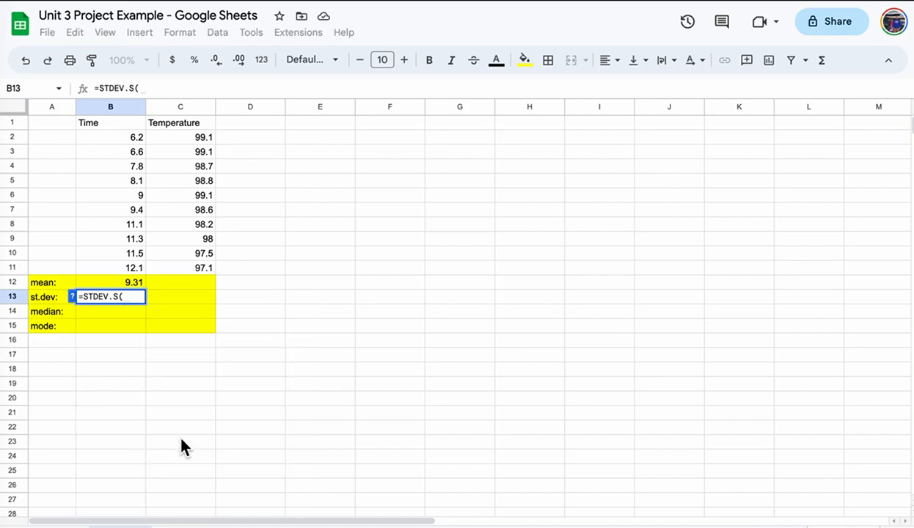
pyautogui.moveTo(133, 141); pyautogui.dragTo(133, 270)
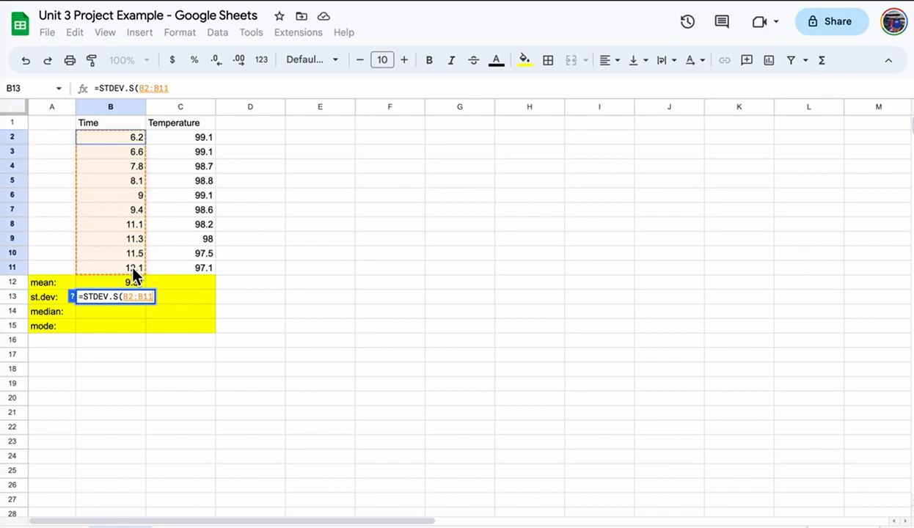
pyautogui.write(')')
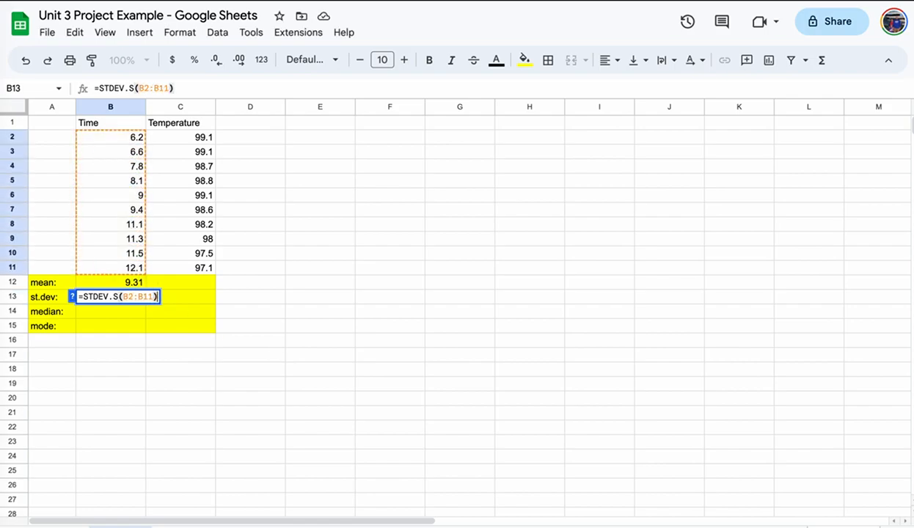
pyautogui.press('Return')
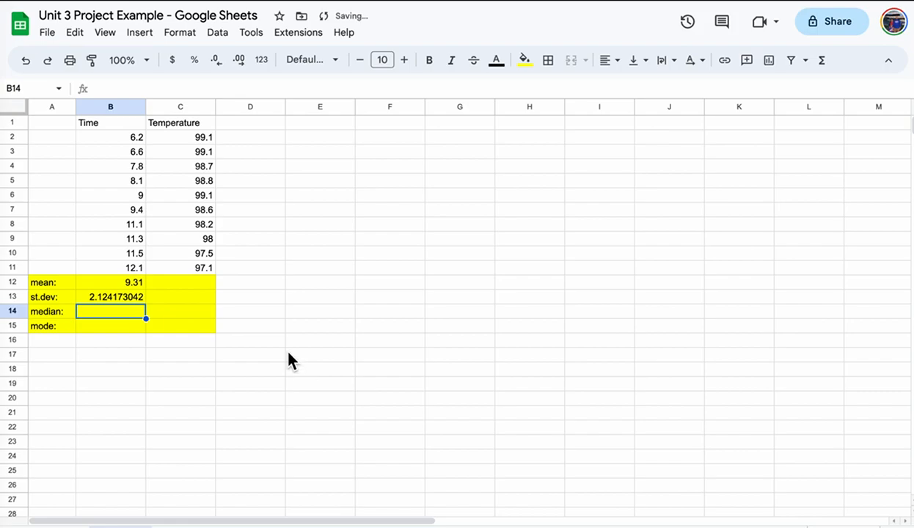
# Enter =median(B2:B11) in the Time median cell, giving 9.2.
pyautogui.write('=medi')
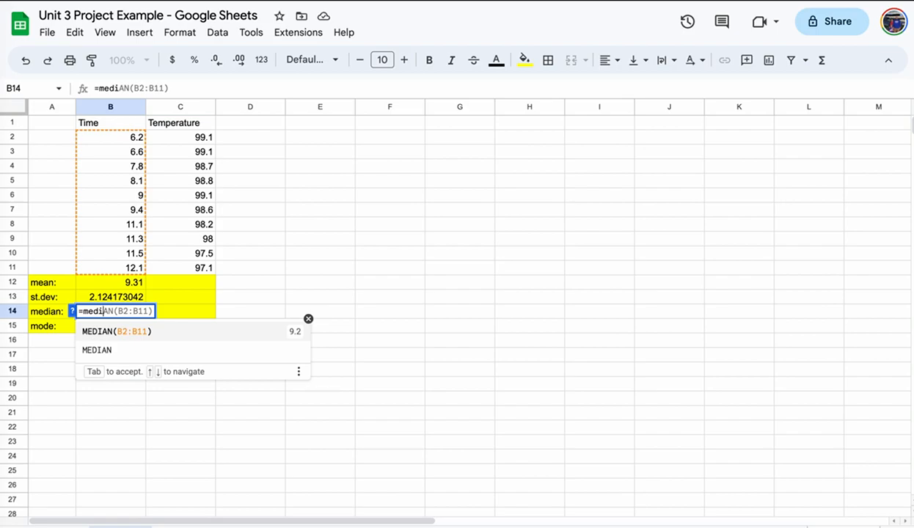
pyautogui.write('an(')
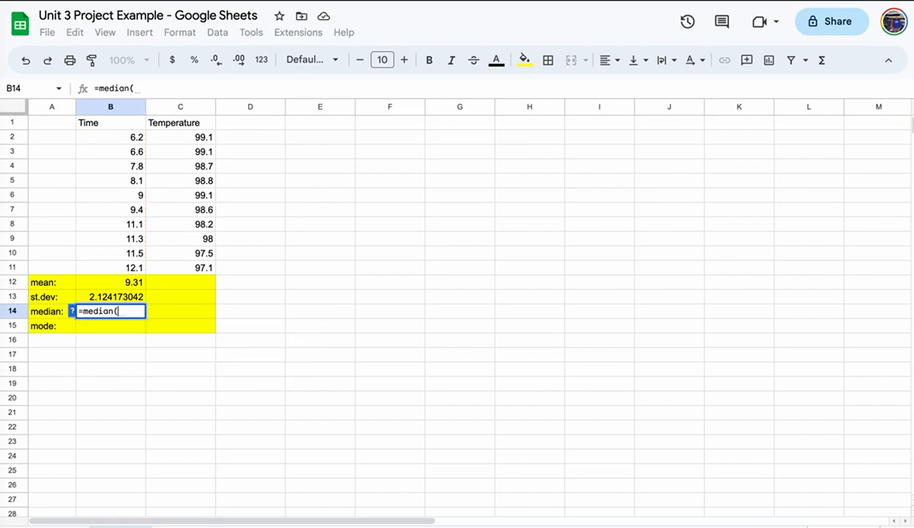
pyautogui.click(129, 139)
pyautogui.moveTo(130, 139); pyautogui.dragTo(126, 267)
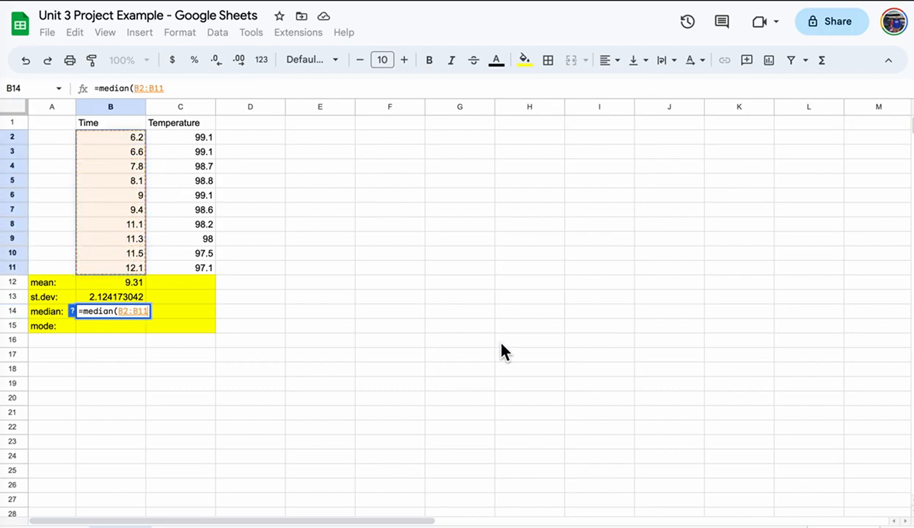
pyautogui.write(')')
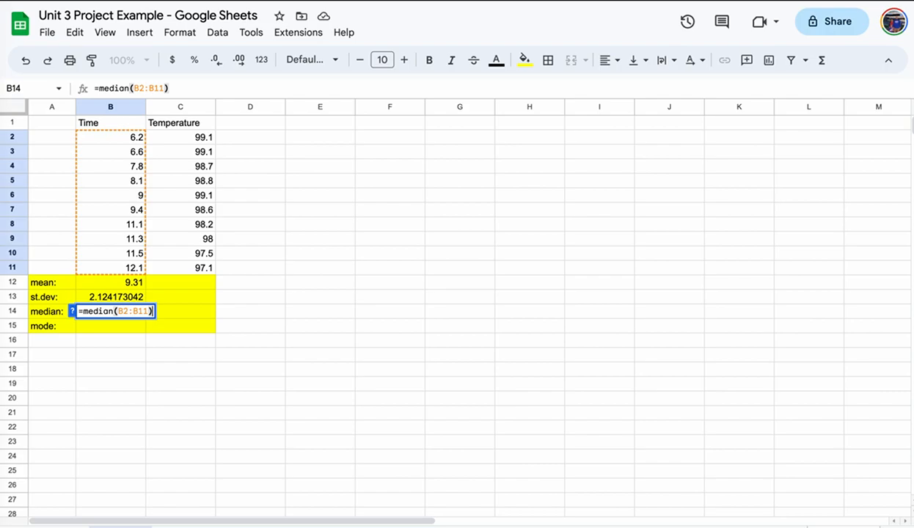
pyautogui.press('Return')
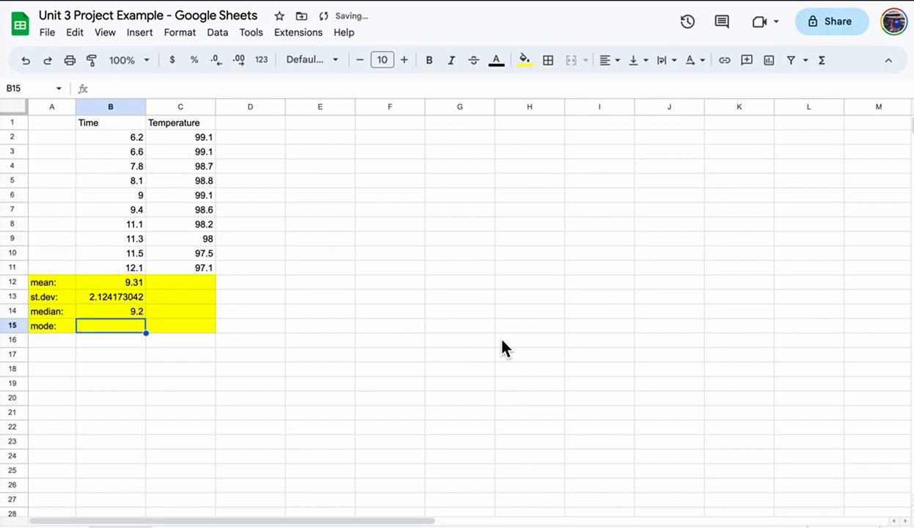
# Enter =MODE.MULT(B2:B11) for the Time mode and check its #N/A error.
pyautogui.write('=mode')
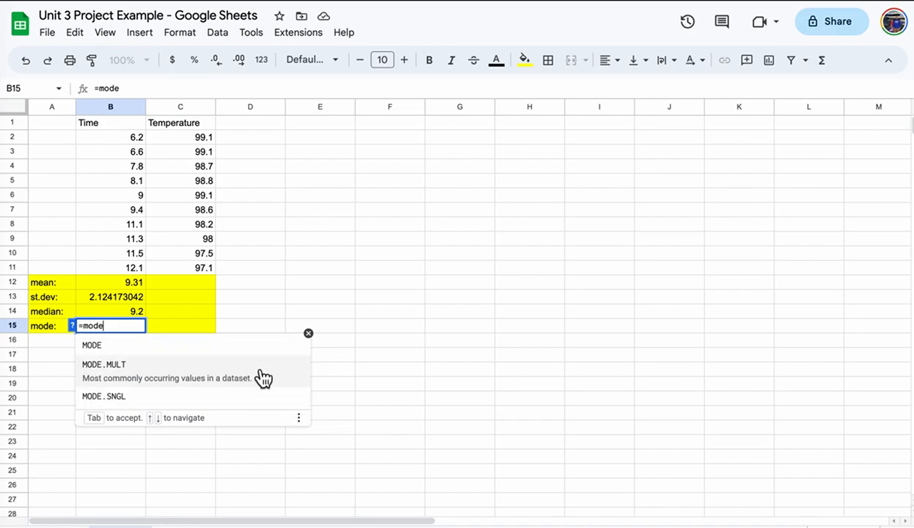
pyautogui.click(262, 378)
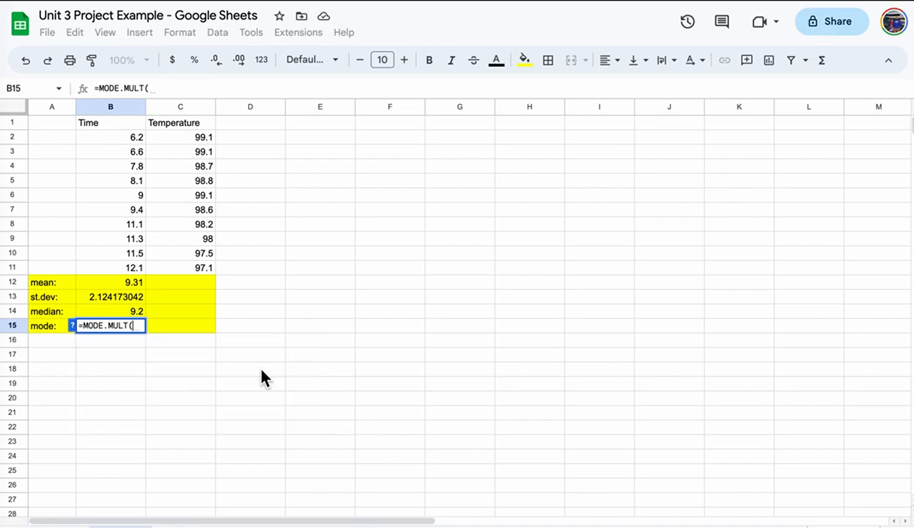
pyautogui.moveTo(129, 136); pyautogui.dragTo(137, 270)
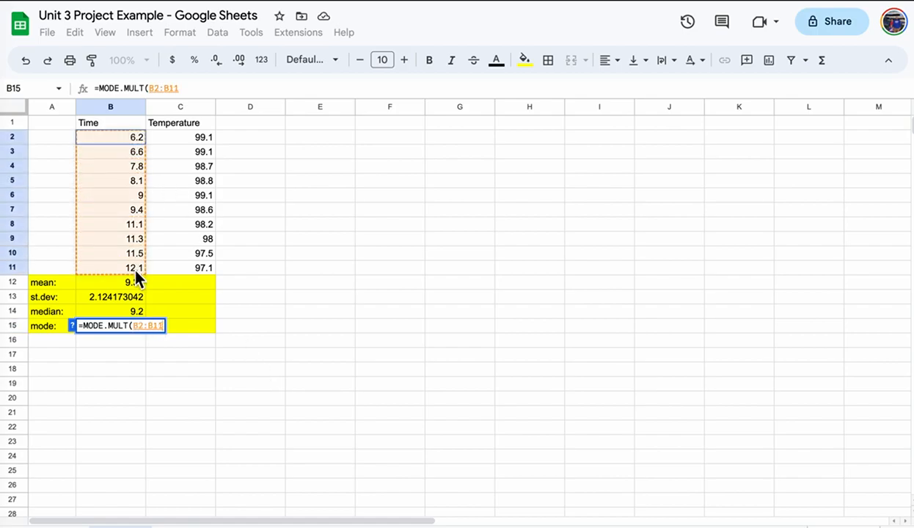
pyautogui.press('Return')
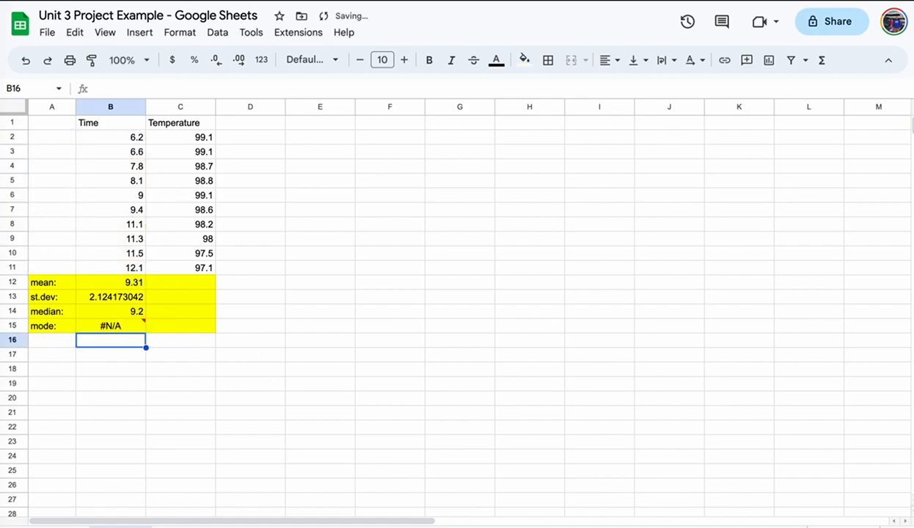
pyautogui.moveTo(129, 328)
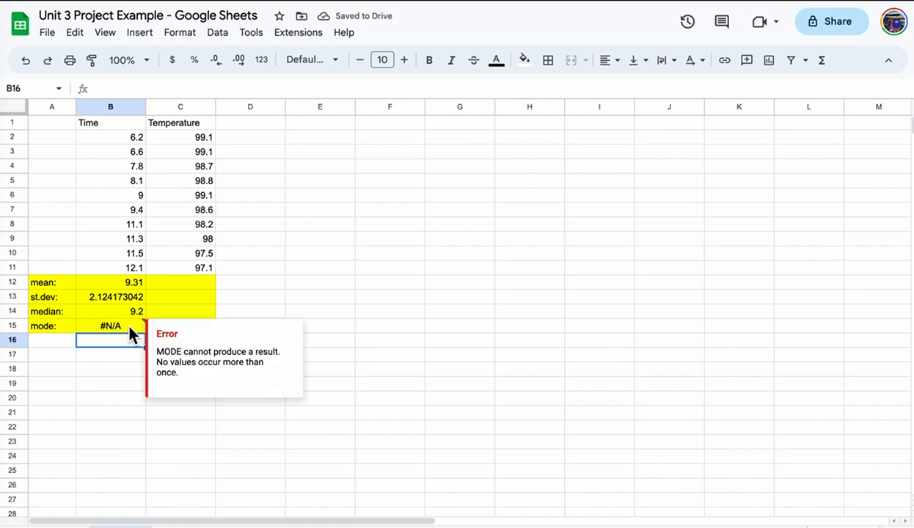
pyautogui.click(119, 387)
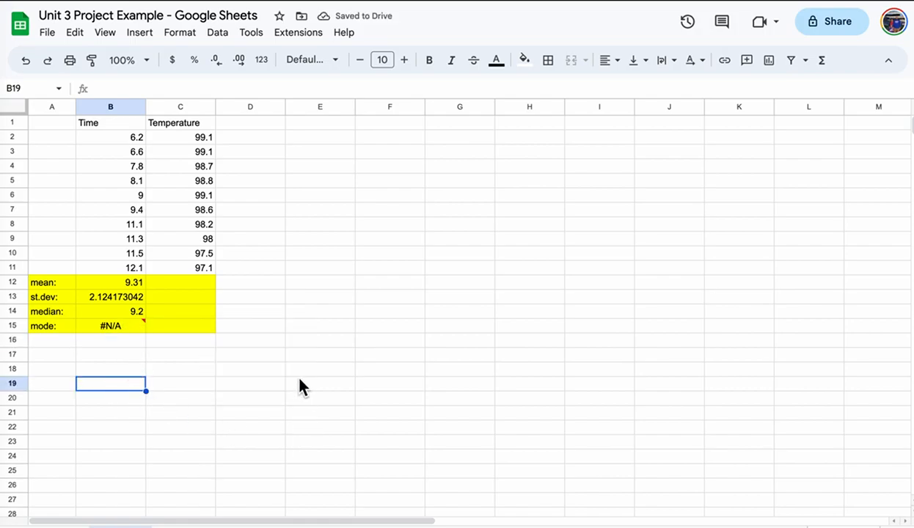
# Copy the four Time statistics formulas across into the Temperature column C12:C15.
pyautogui.moveTo(129, 282); pyautogui.dragTo(132, 326)
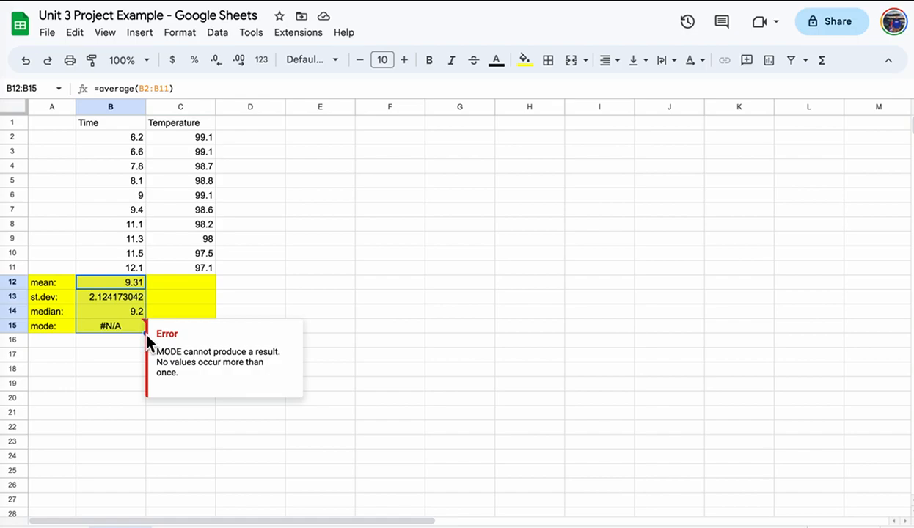
pyautogui.moveTo(157, 334); pyautogui.dragTo(238, 351)
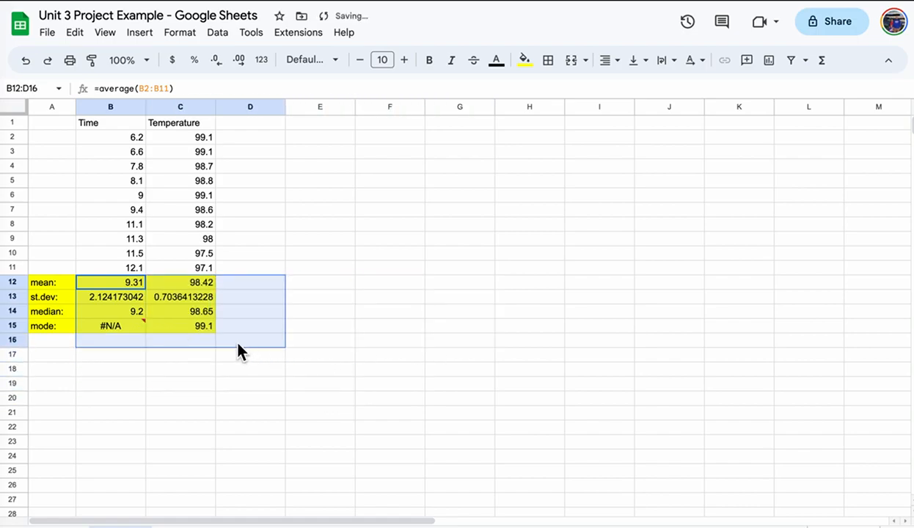
pyautogui.write('`')
pyautogui.press('BackSpace')
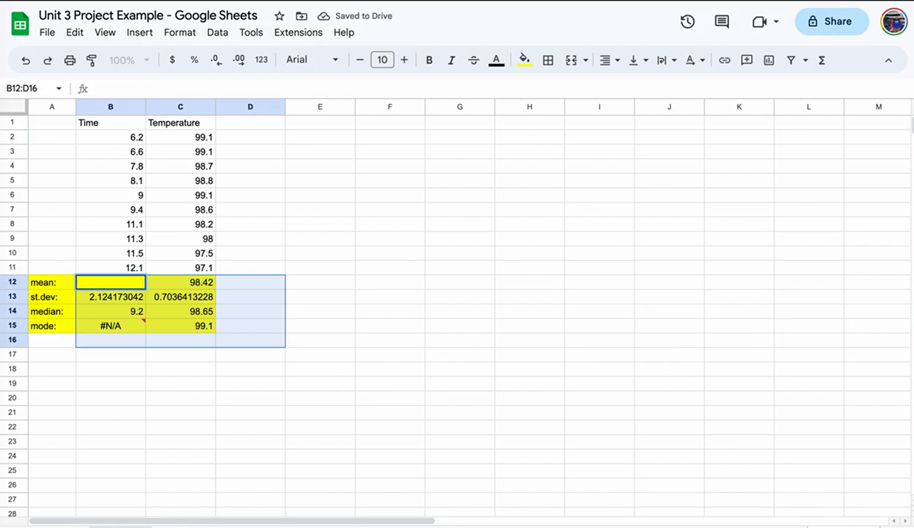
pyautogui.press('Escape')
pyautogui.click(279, 341)
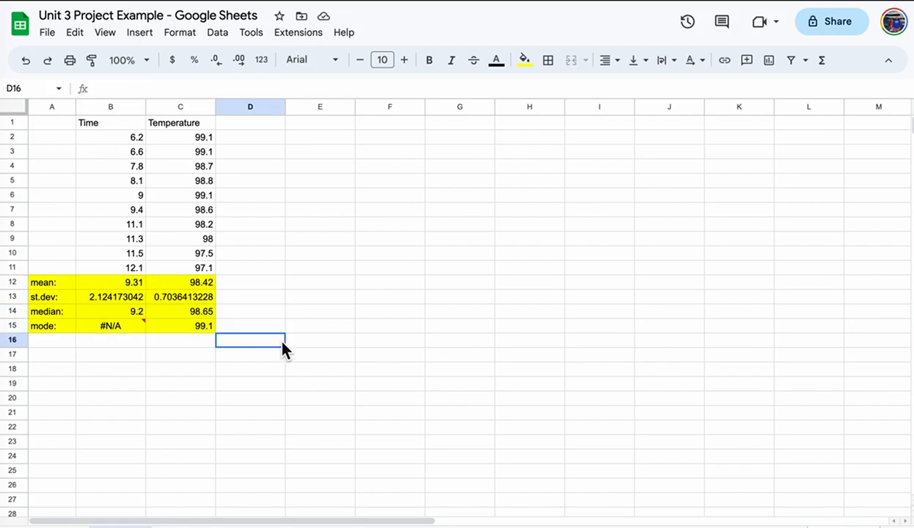
pyautogui.click(282, 398)
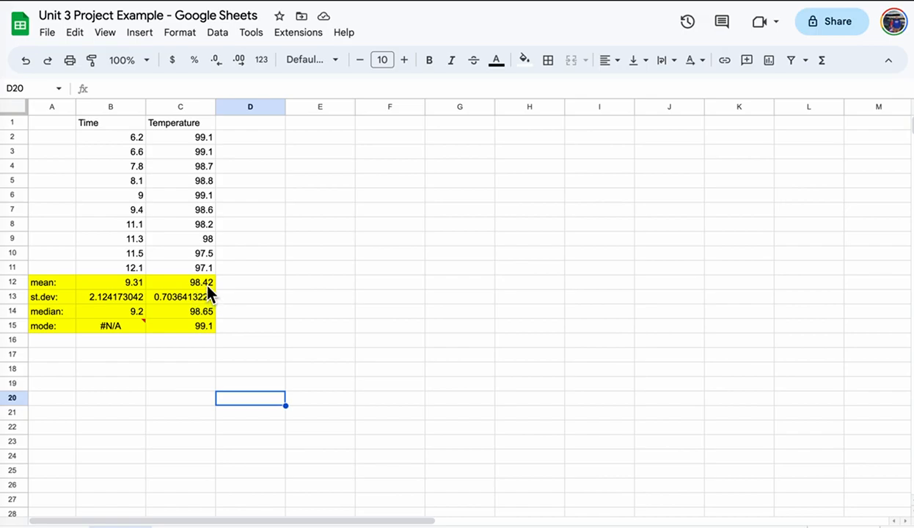
# Check the Temperature mean, st.dev, median and mode formulas reference the Temperature values.
pyautogui.click(203, 282)
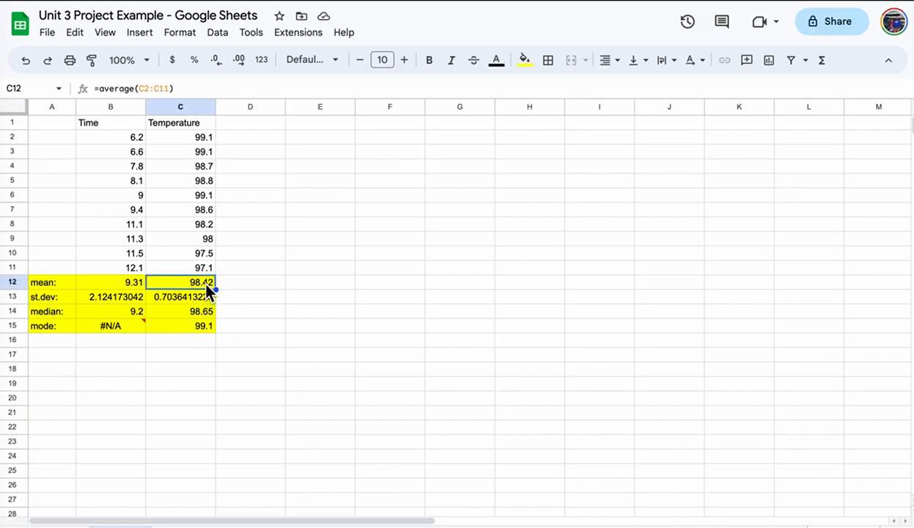
pyautogui.click(143, 89)
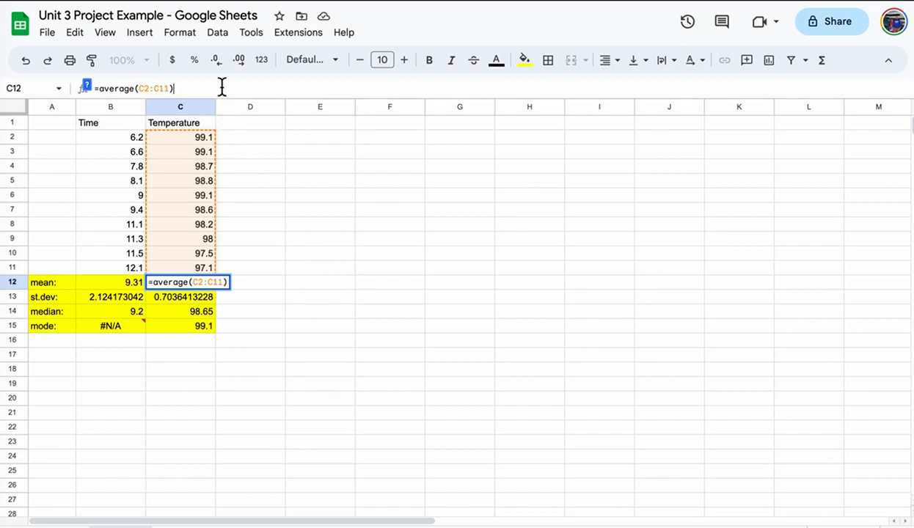
pyautogui.press('Return')
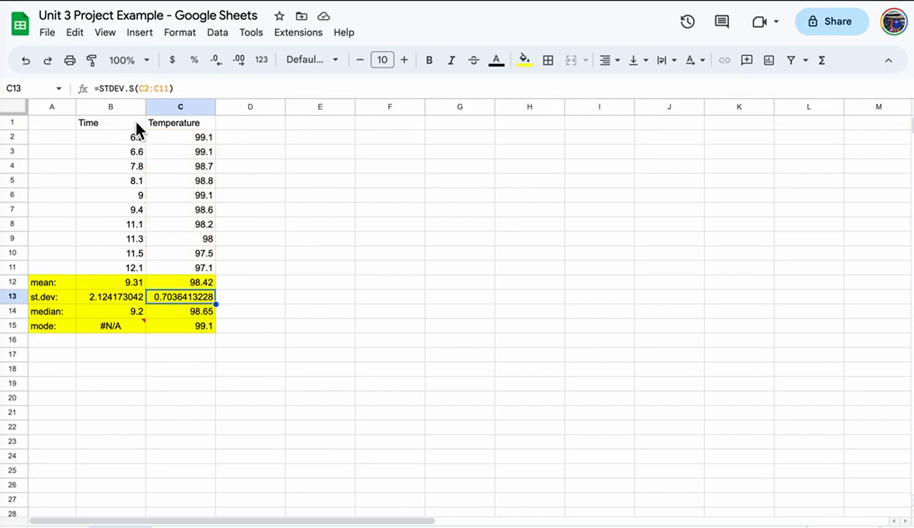
pyautogui.click(182, 311)
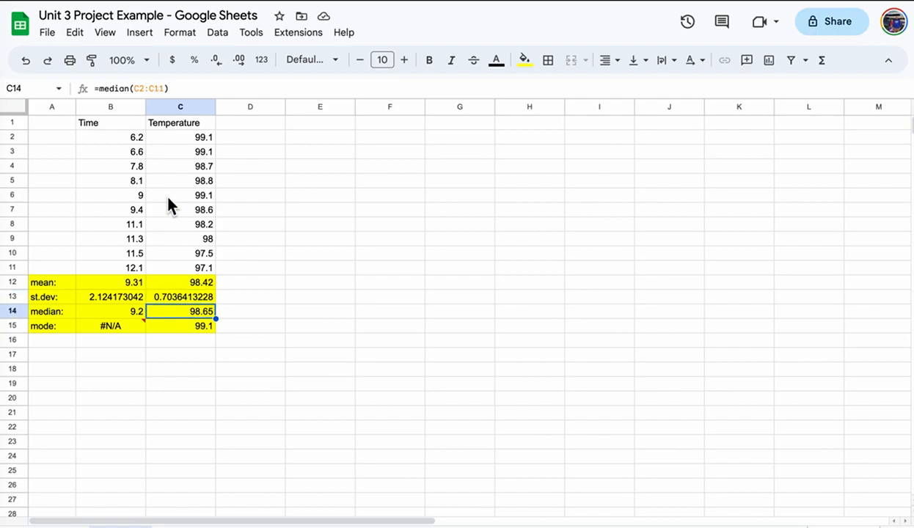
pyautogui.click(193, 327)
# Insert a chart of the Time header and values B1:B11.
pyautogui.moveTo(109, 119); pyautogui.dragTo(122, 265)
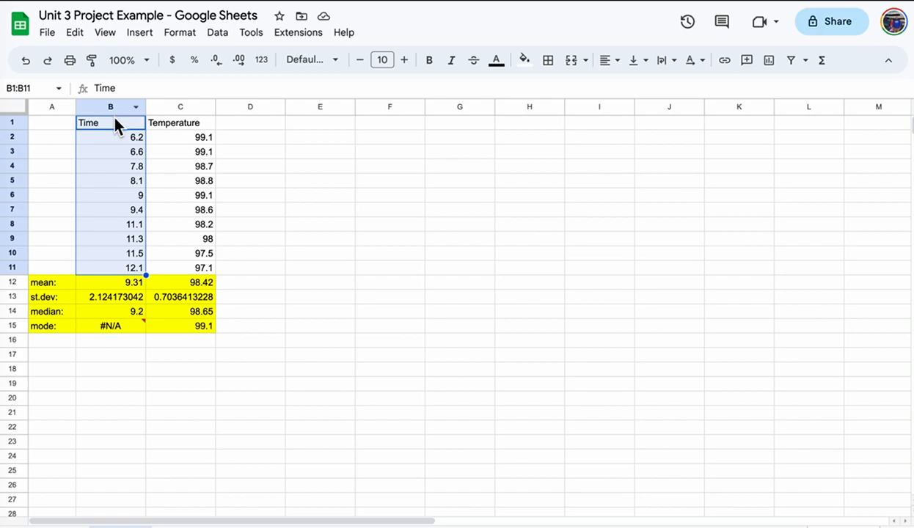
pyautogui.click(139, 33)
pyautogui.click(187, 155)
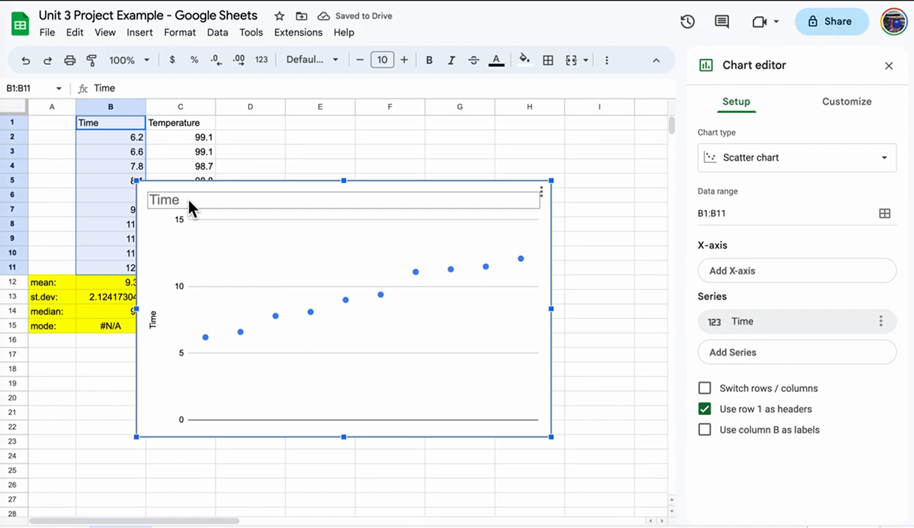
# Change the Time chart type to Histogram.
pyautogui.click(853, 166)
pyautogui.scroll(-10, 812, 317)
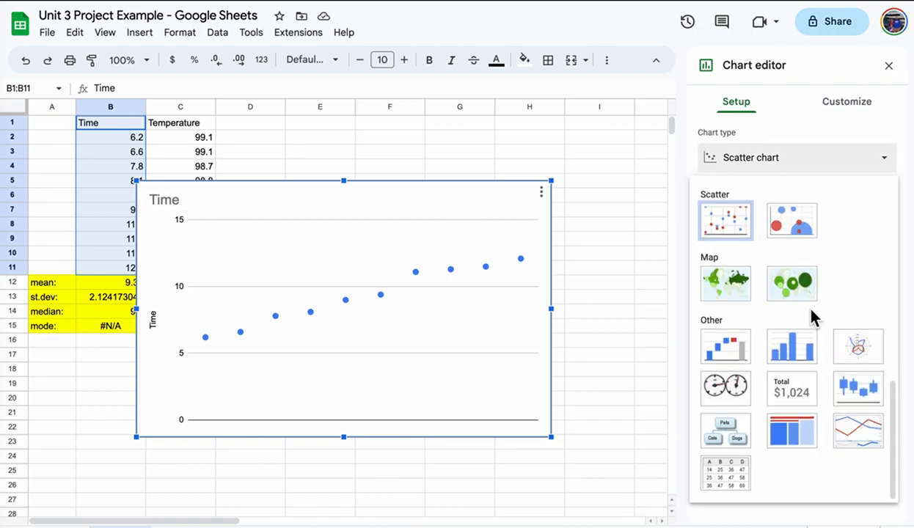
pyautogui.click(807, 348)
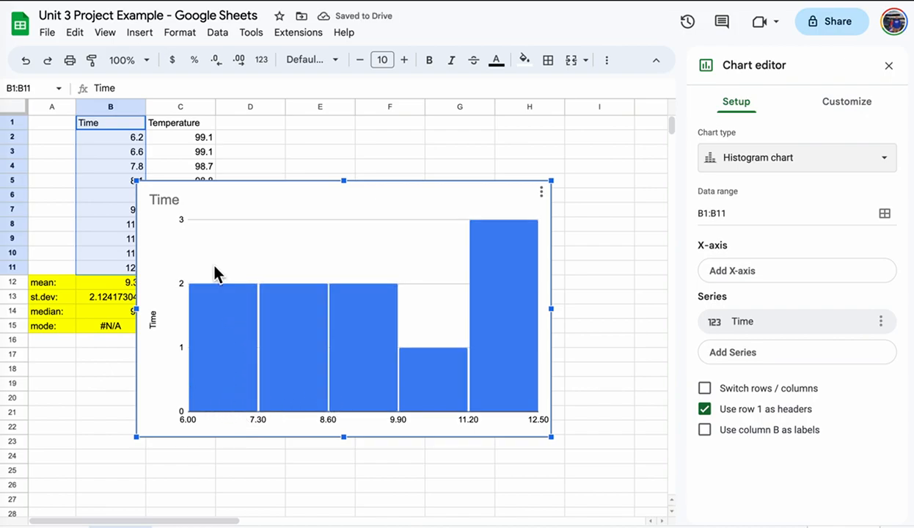
# Try a histogram bucket size of 1, toggling item dividers on and off.
pyautogui.click(843, 107)
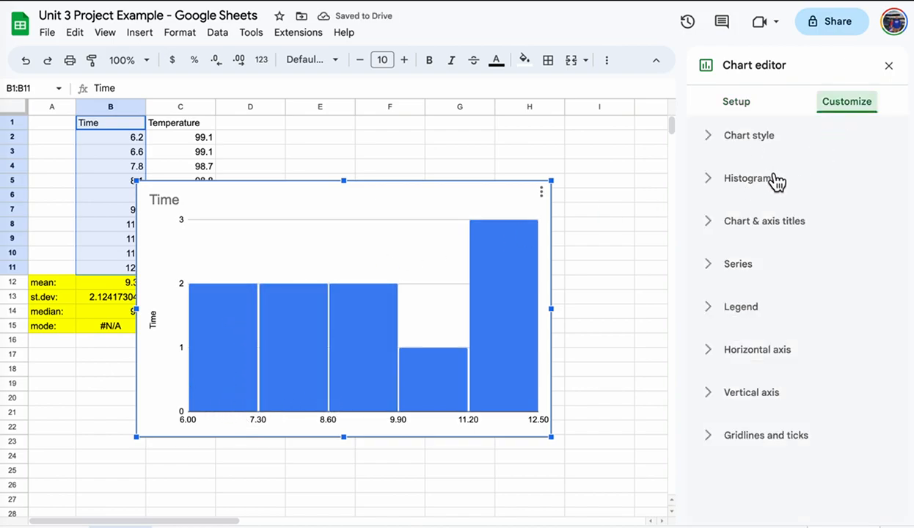
pyautogui.click(710, 181)
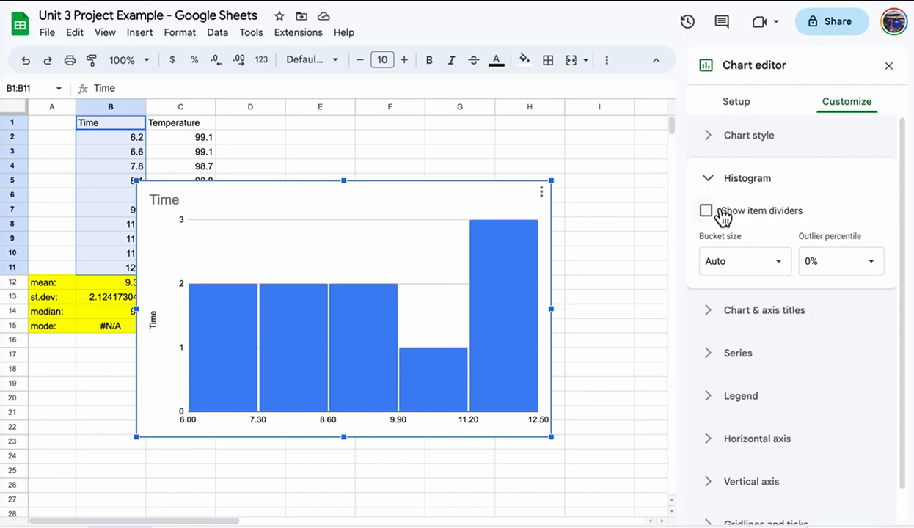
pyautogui.click(782, 265)
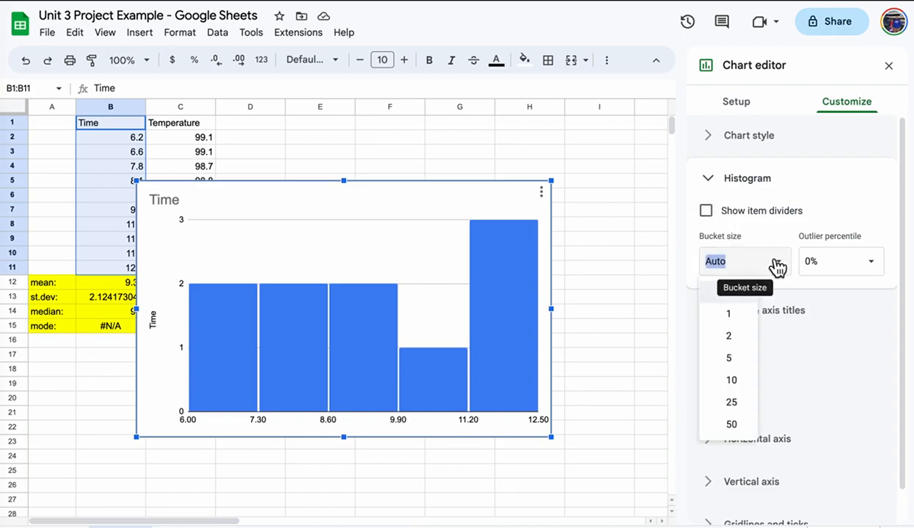
pyautogui.click(747, 316)
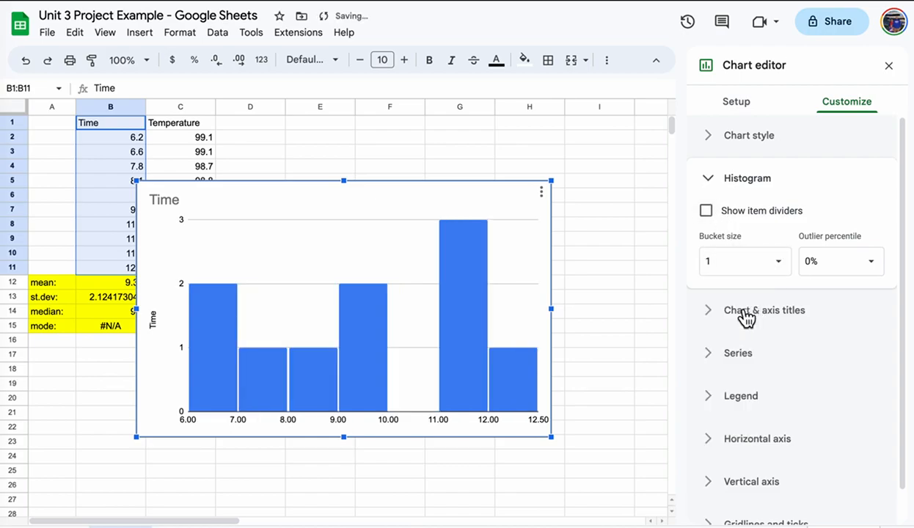
pyautogui.click(716, 261)
pyautogui.press('BackSpace')
pyautogui.write('1')
pyautogui.click(862, 215)
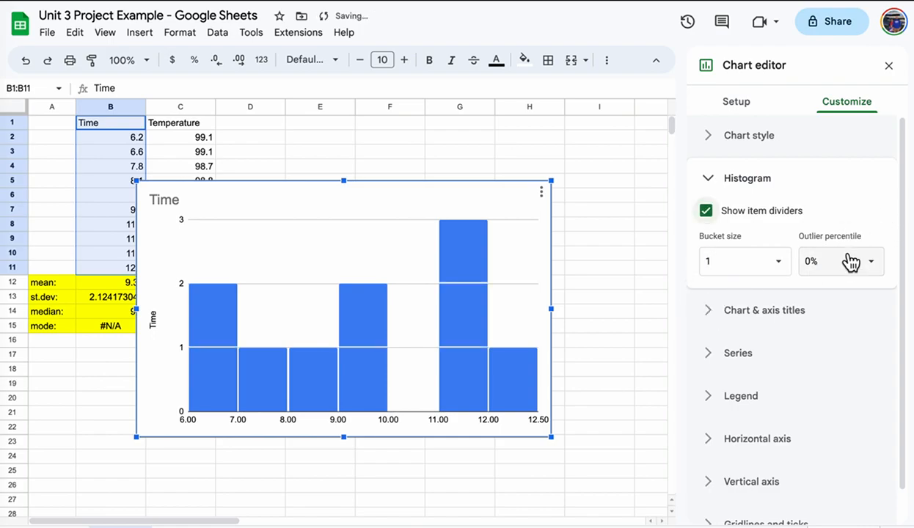
pyautogui.click(706, 210)
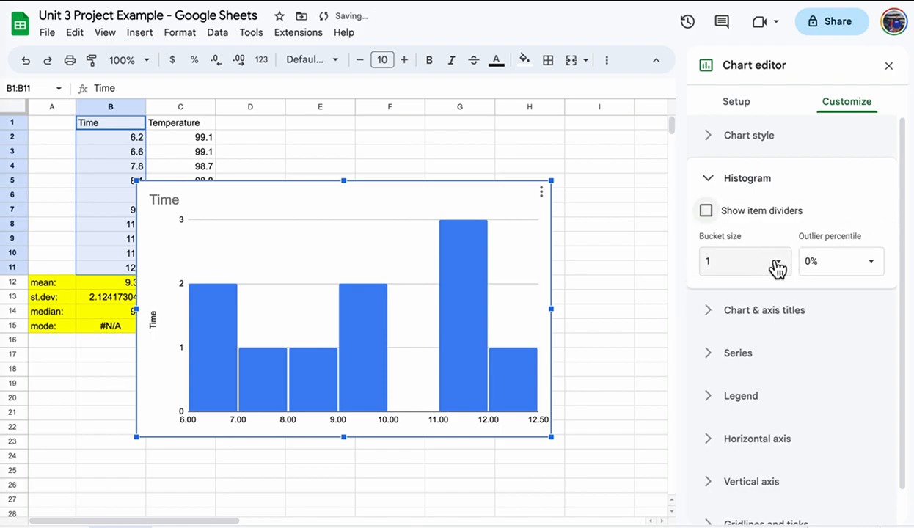
# Try bucket sizes 5, 2 and Auto, then set the bucket size to 0.5.
pyautogui.click(777, 262)
pyautogui.click(733, 358)
pyautogui.click(777, 264)
pyautogui.click(742, 335)
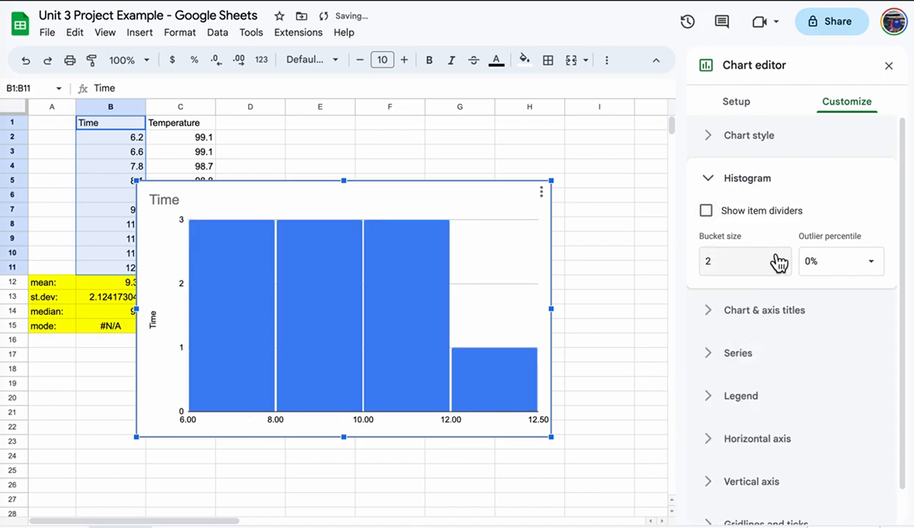
pyautogui.click(777, 261)
pyautogui.click(737, 293)
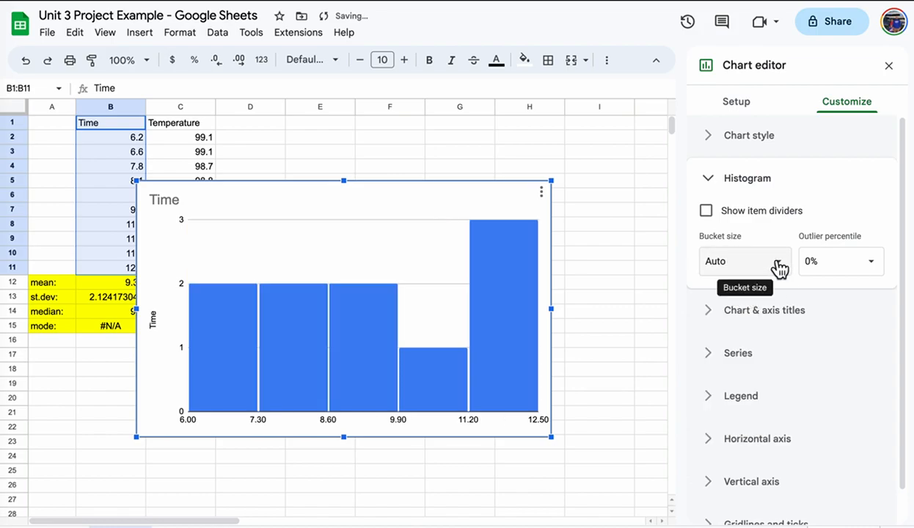
pyautogui.moveTo(739, 261); pyautogui.dragTo(703, 268)
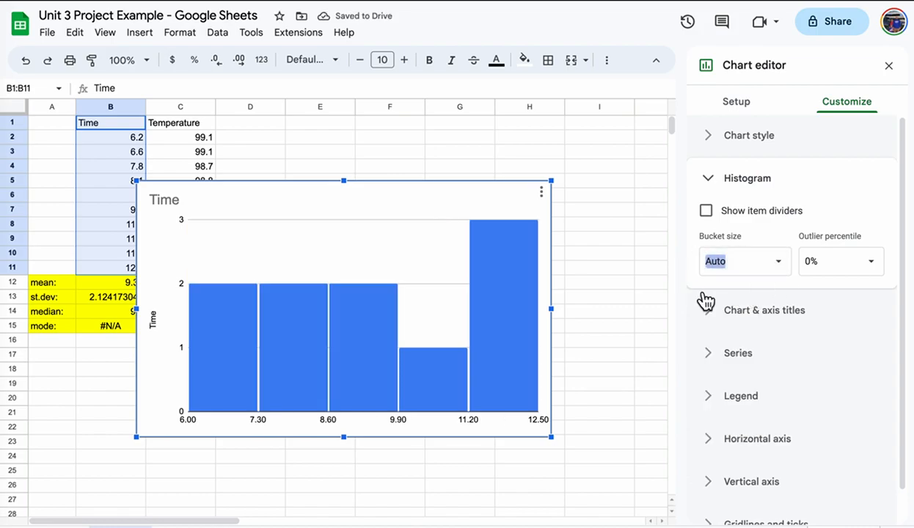
pyautogui.write('0.5')
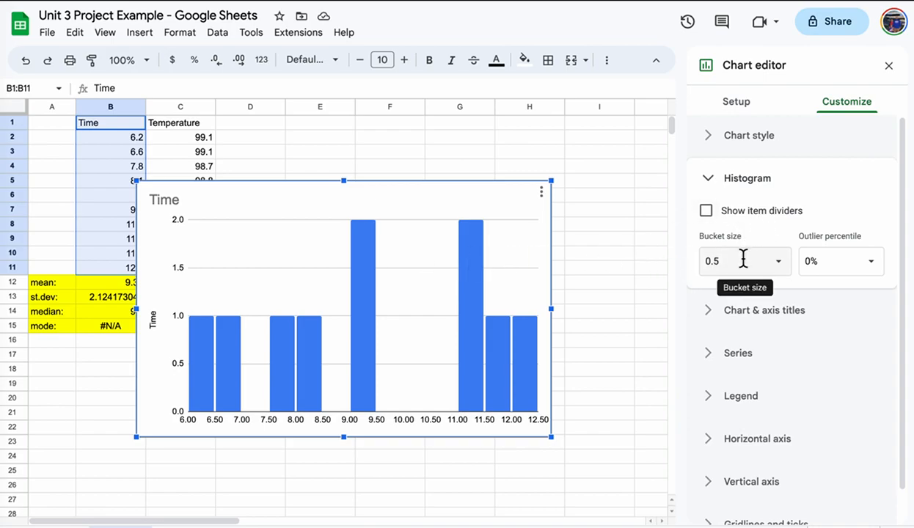
# Delete the 'Time' chart title.
pyautogui.click(712, 314)
pyautogui.click(753, 327)
pyautogui.doubleClick(753, 327)
pyautogui.press('BackSpace')
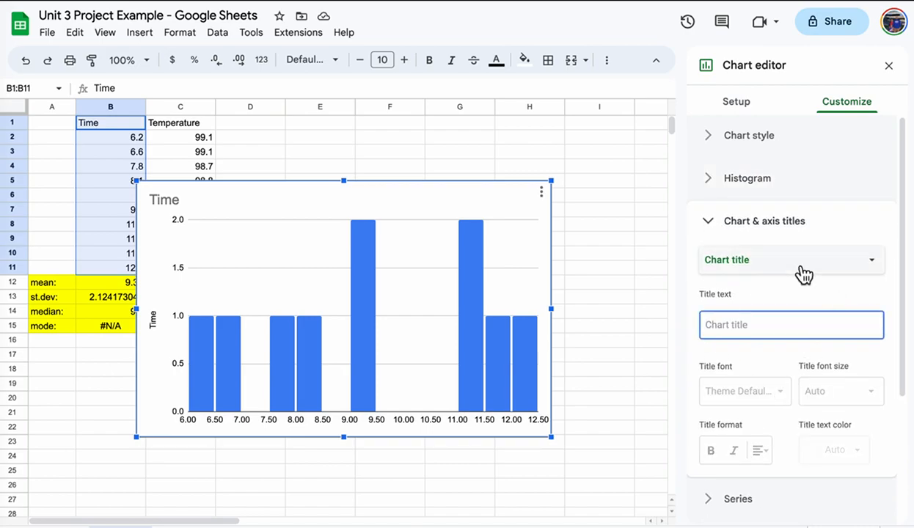
# Title the histogram's horizontal axis 'Time'.
pyautogui.click(790, 270)
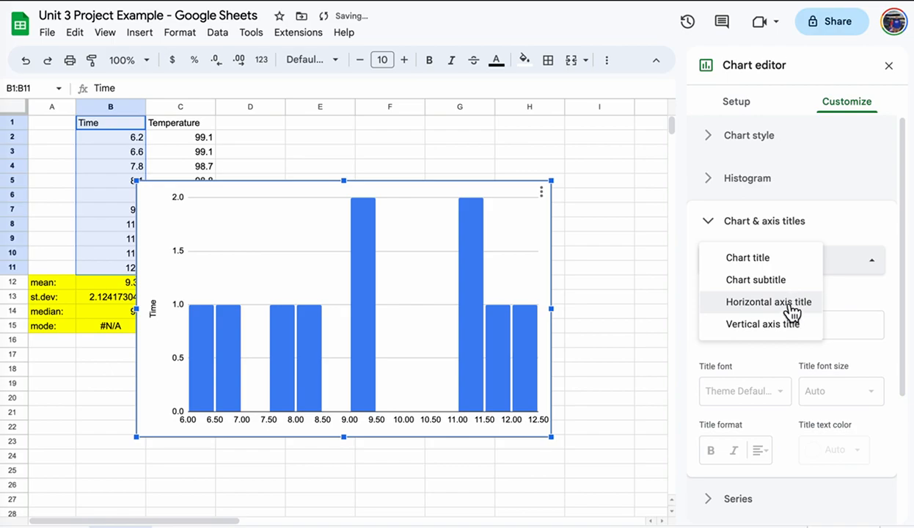
pyautogui.click(792, 307)
pyautogui.click(771, 318)
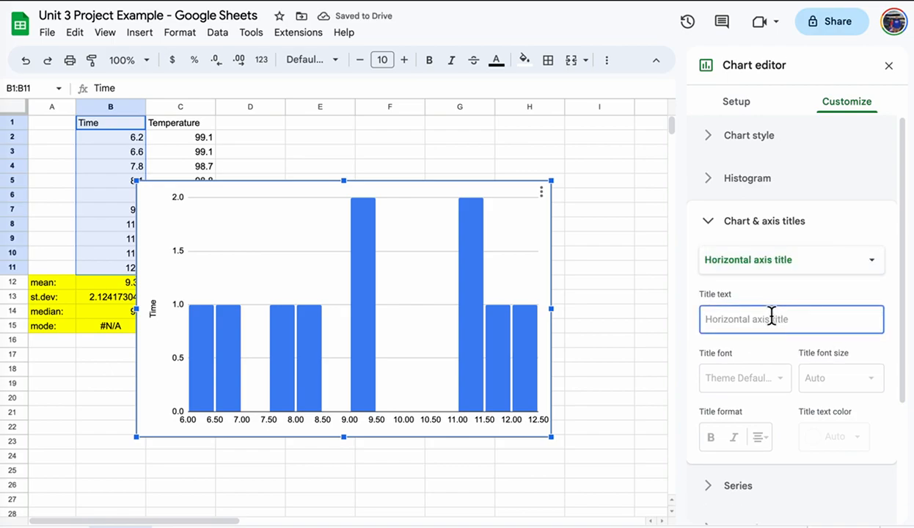
pyautogui.write('Time')
# Title the vertical axis 'Frequency' and close the chart editor.
pyautogui.click(845, 263)
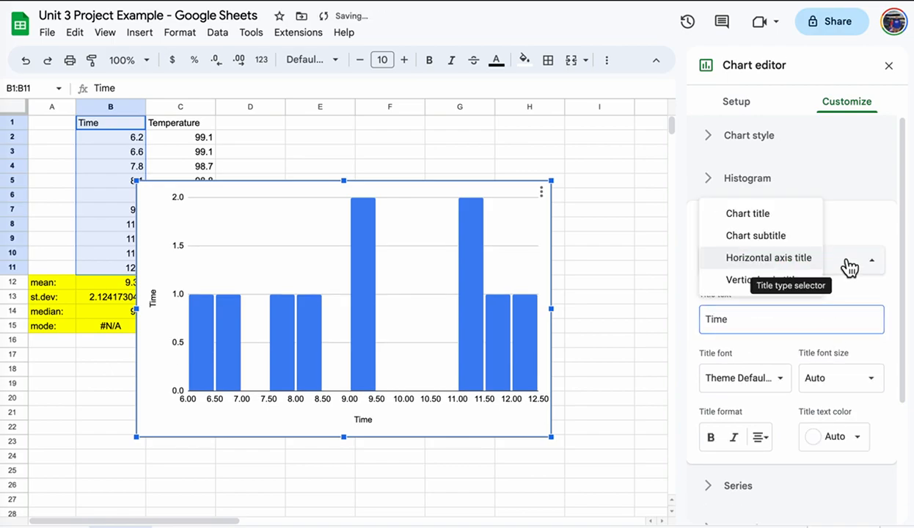
pyautogui.click(779, 280)
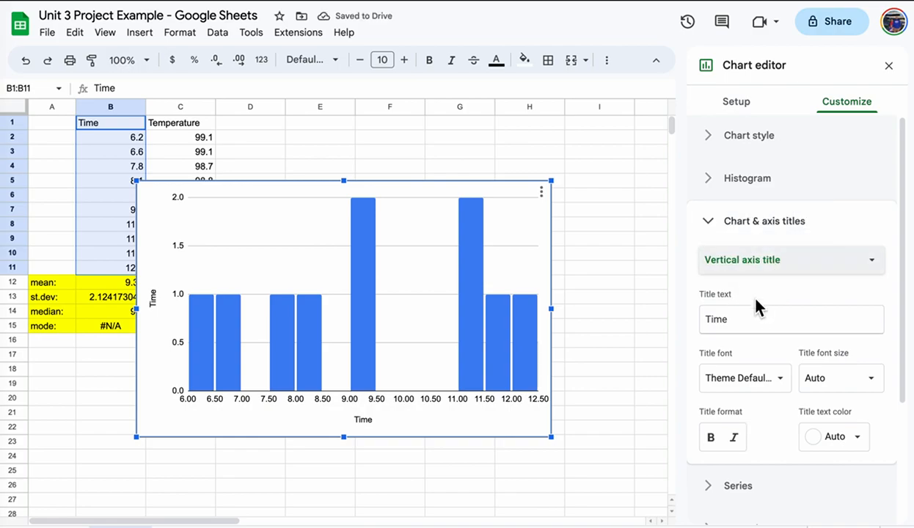
pyautogui.click(758, 316)
pyautogui.hotkey('ctrl', 'a')
pyautogui.write('Frequency')
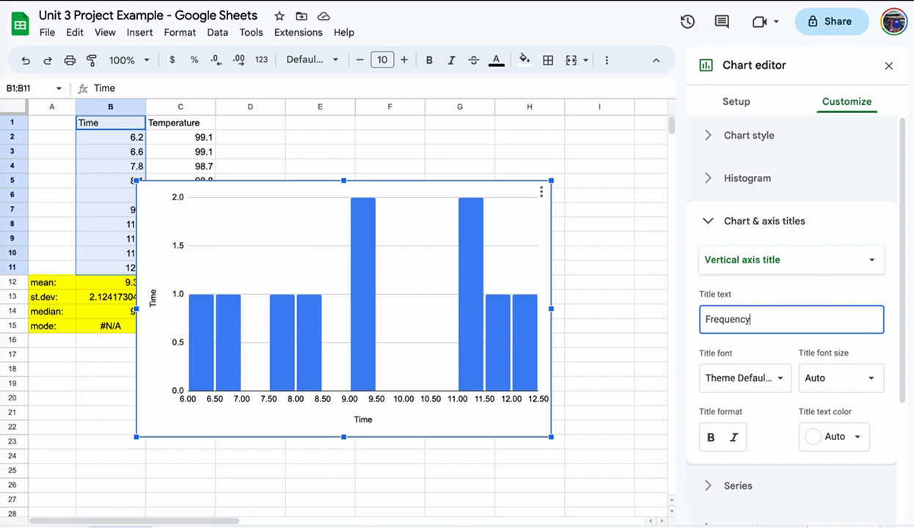
pyautogui.click(777, 287)
pyautogui.click(888, 66)
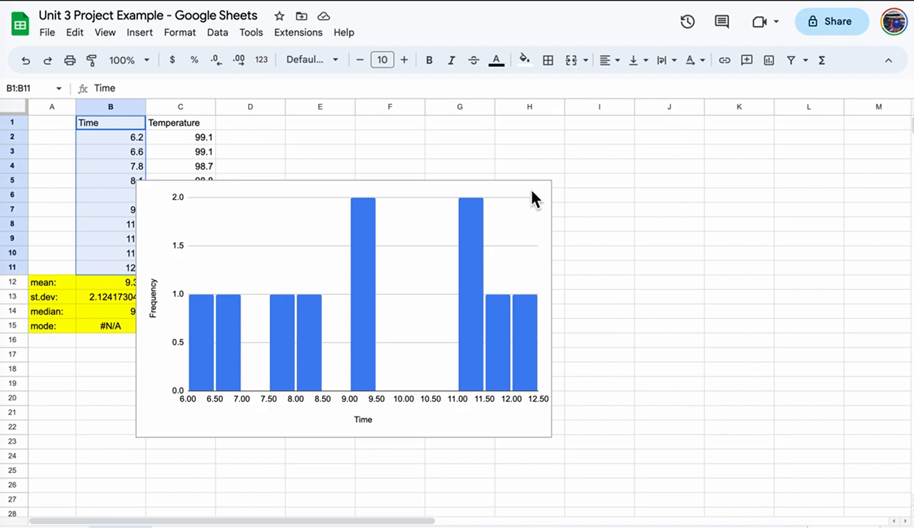
# Give the histogram the centred chart title 'Histogram for Time'.
pyautogui.click(534, 199)
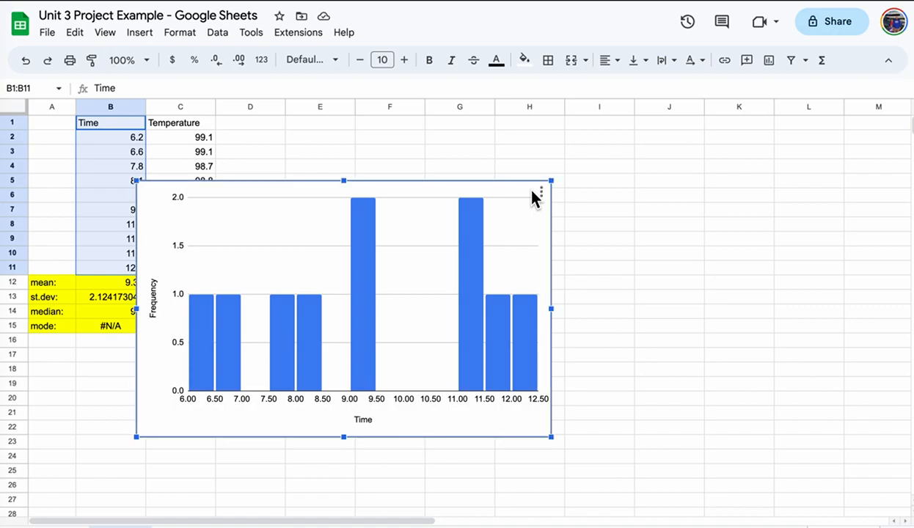
pyautogui.click(540, 195)
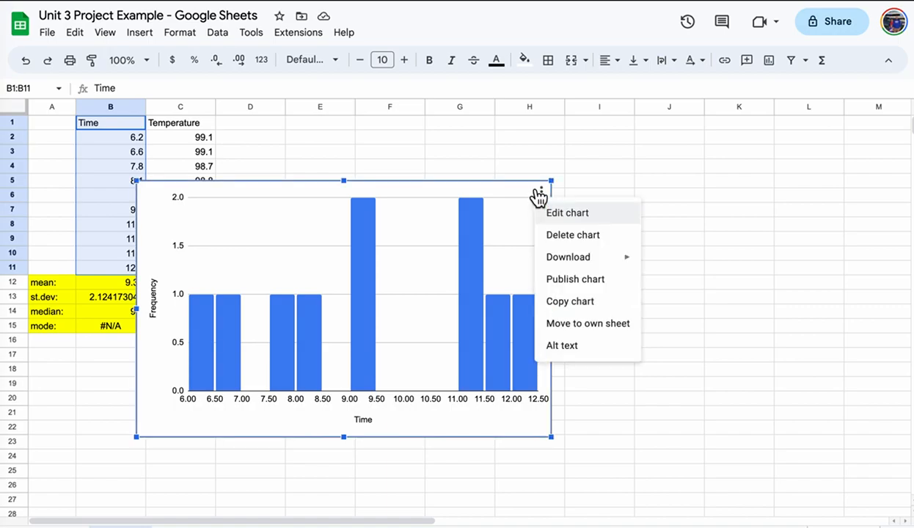
pyautogui.click(578, 214)
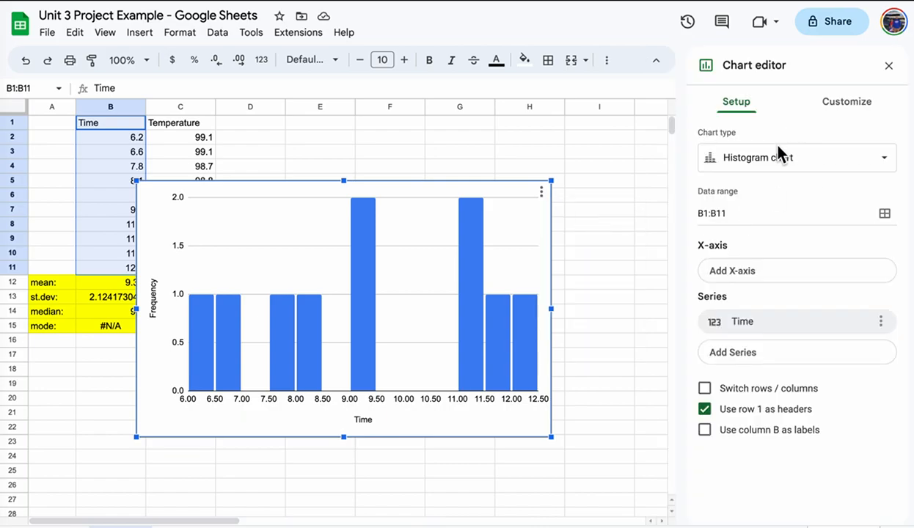
pyautogui.click(855, 107)
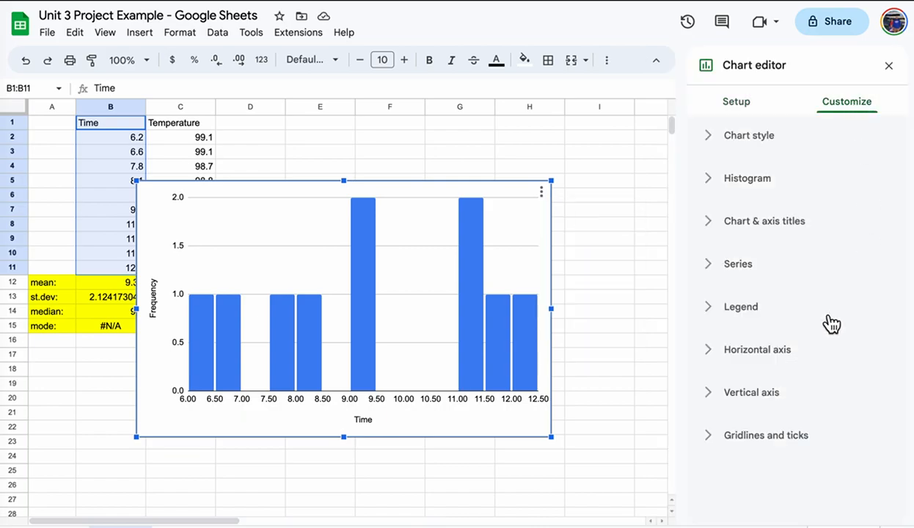
pyautogui.click(716, 225)
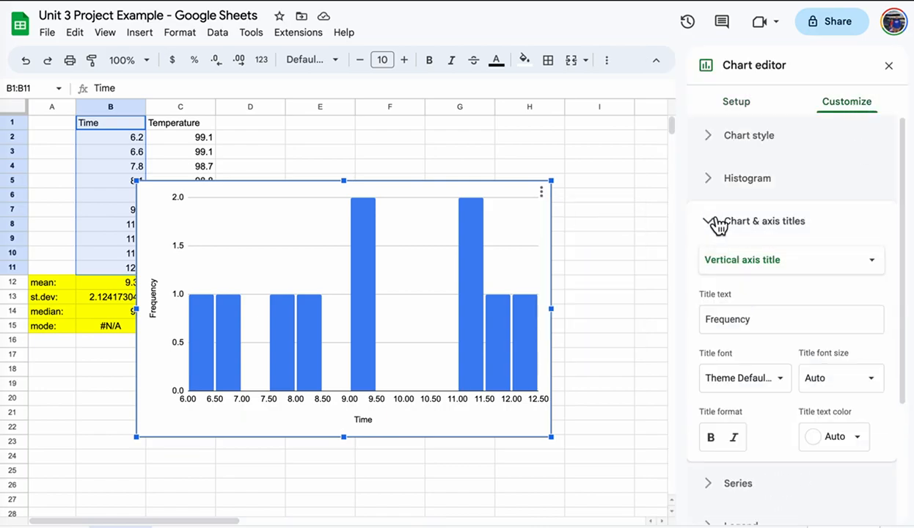
pyautogui.click(798, 263)
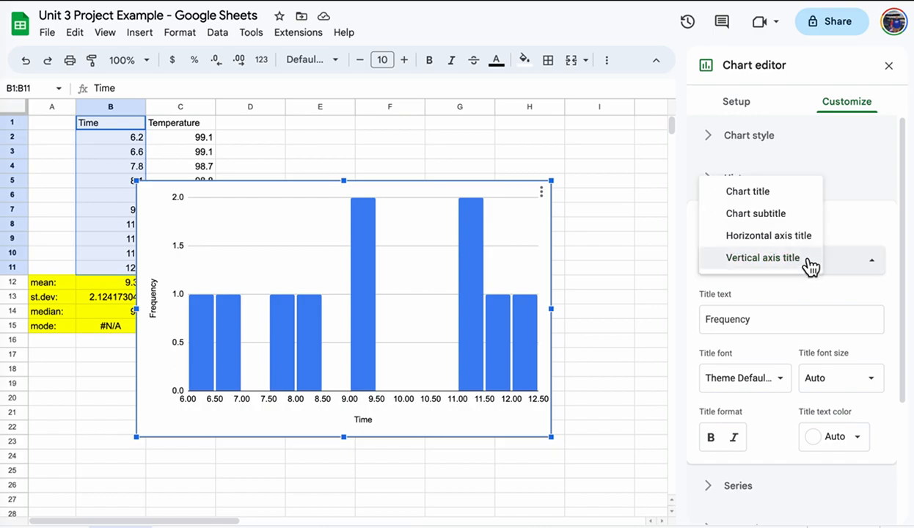
pyautogui.click(780, 193)
pyautogui.click(778, 325)
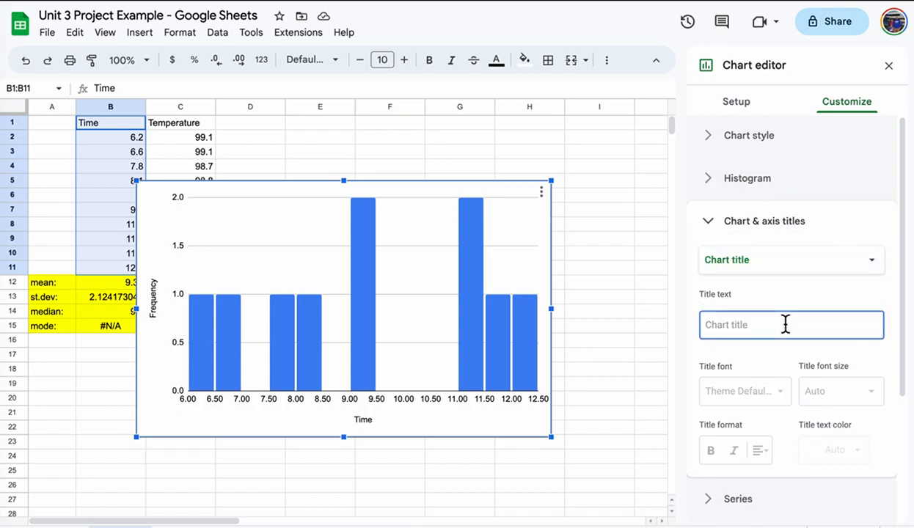
pyautogui.write('Histogram for Time')
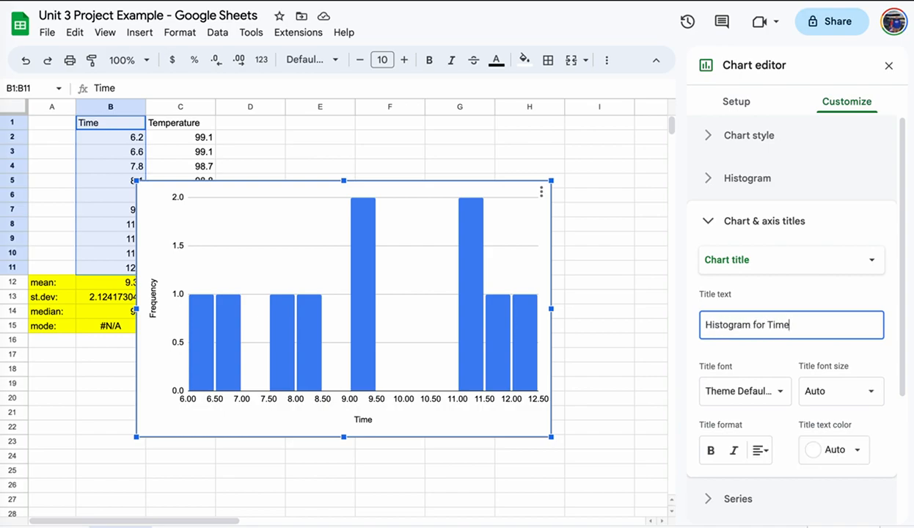
pyautogui.press('Return')
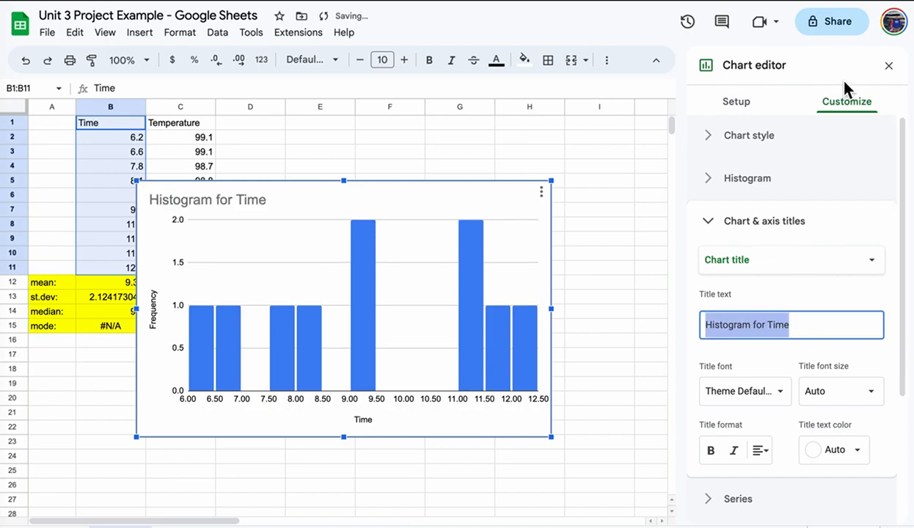
pyautogui.click(862, 308)
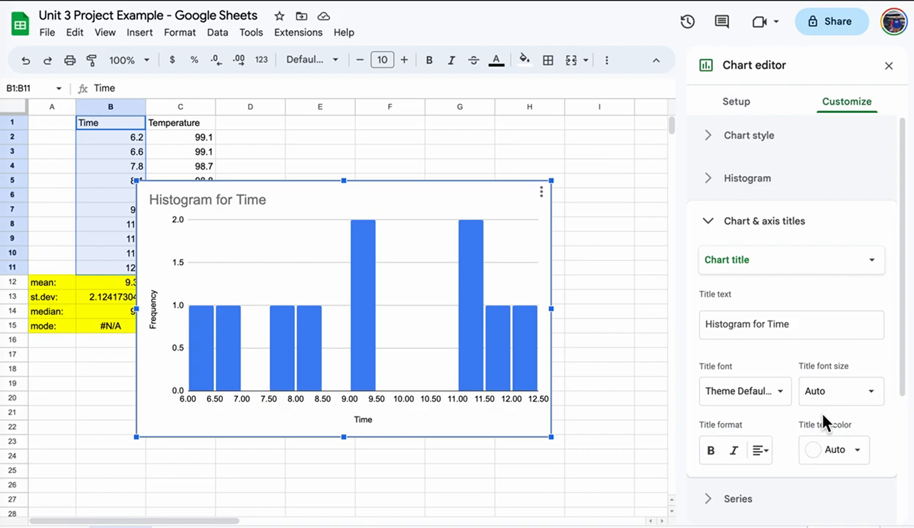
pyautogui.click(760, 450)
pyautogui.click(778, 476)
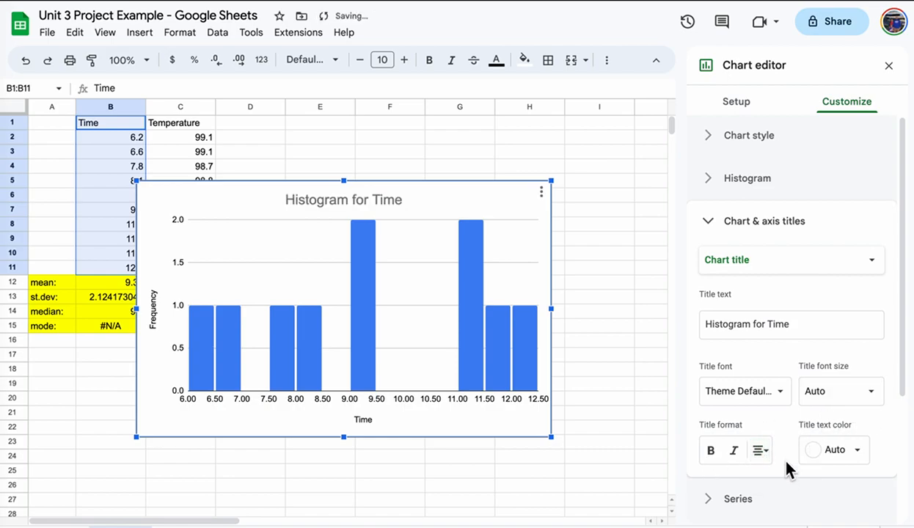
# Shrink the histogram and move it over columns G–J beside the data.
pyautogui.click(889, 66)
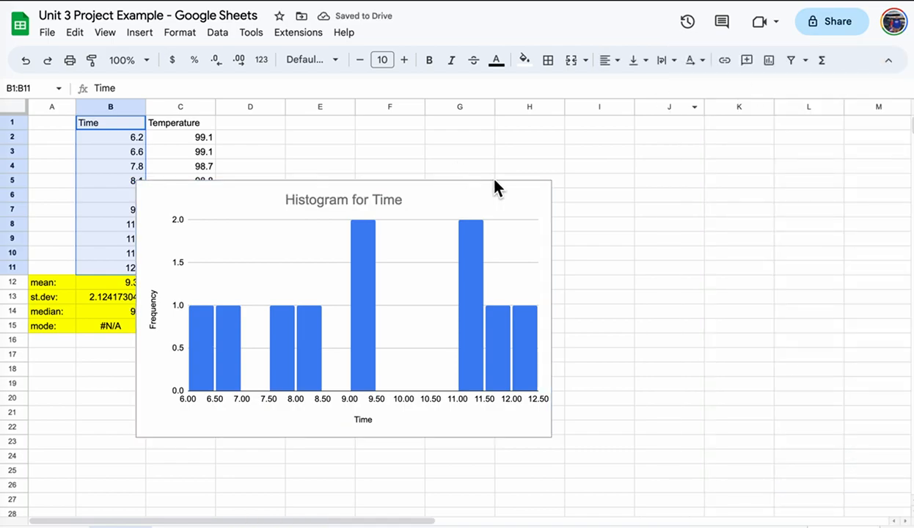
pyautogui.moveTo(501, 193); pyautogui.dragTo(711, 131)
pyautogui.moveTo(763, 377); pyautogui.dragTo(640, 298)
pyautogui.moveTo(576, 143); pyautogui.dragTo(656, 140)
pyautogui.click(727, 459)
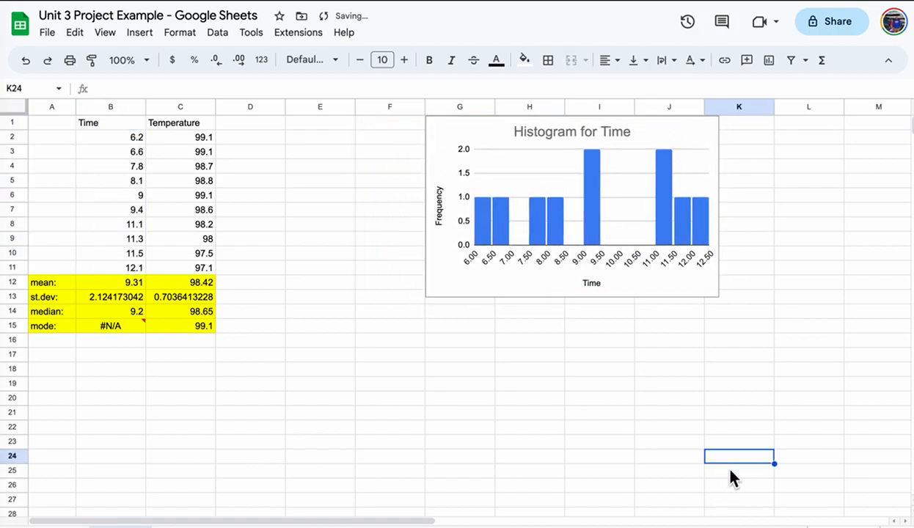
# Insert a histogram of the Temperature values C2:C11 and move it over columns D–I.
pyautogui.moveTo(188, 143); pyautogui.dragTo(198, 273)
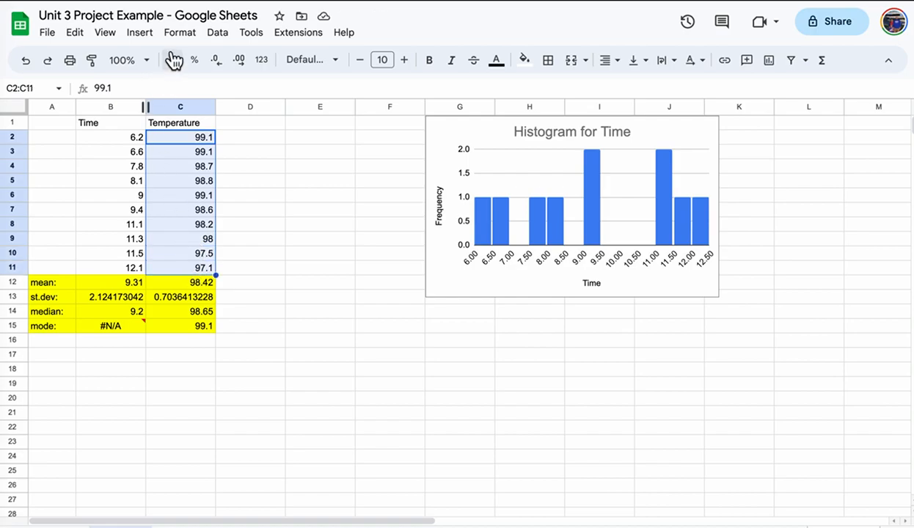
pyautogui.click(139, 33)
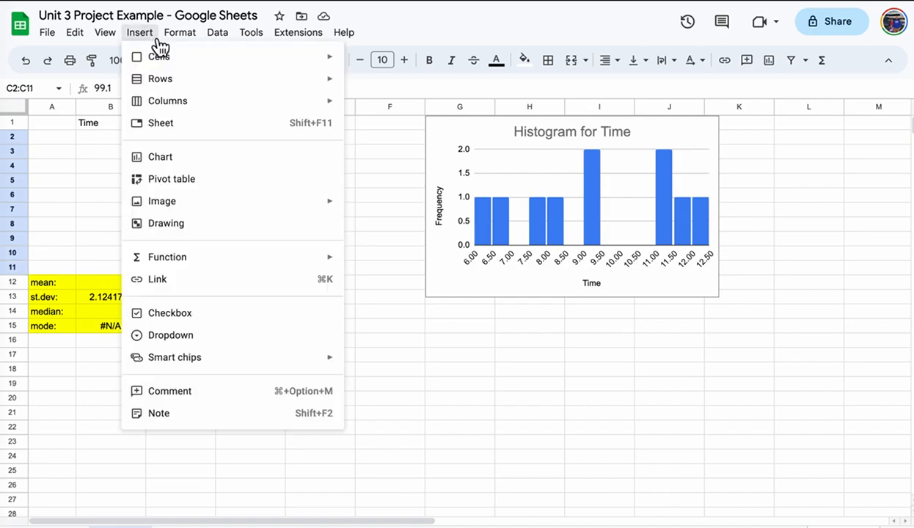
pyautogui.click(171, 155)
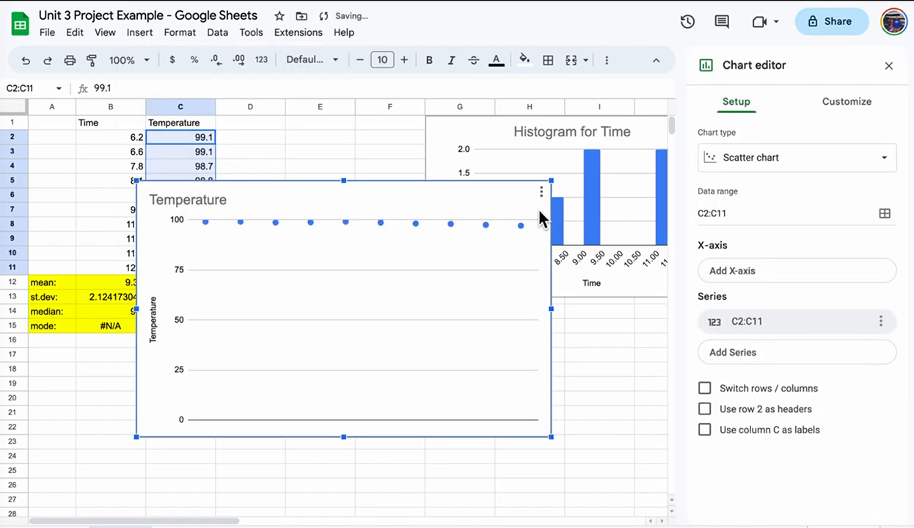
pyautogui.click(814, 157)
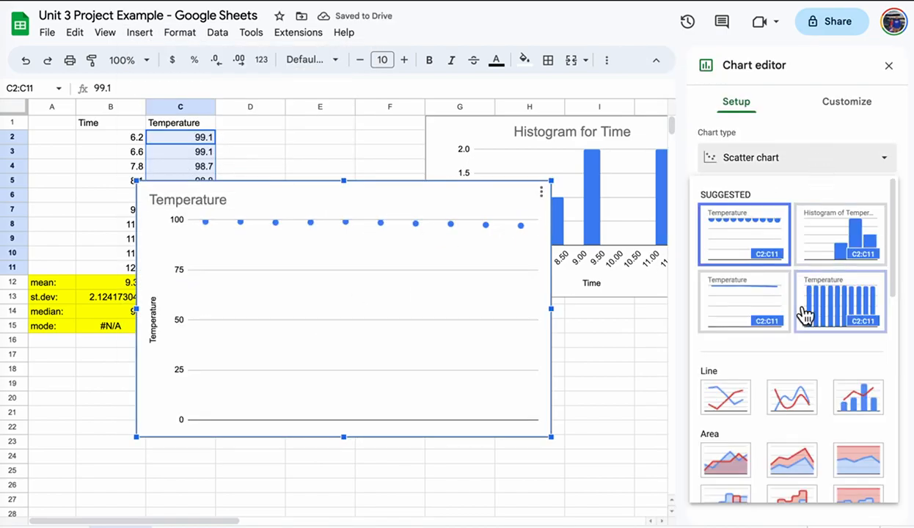
pyautogui.scroll(-10, 802, 330)
pyautogui.click(792, 343)
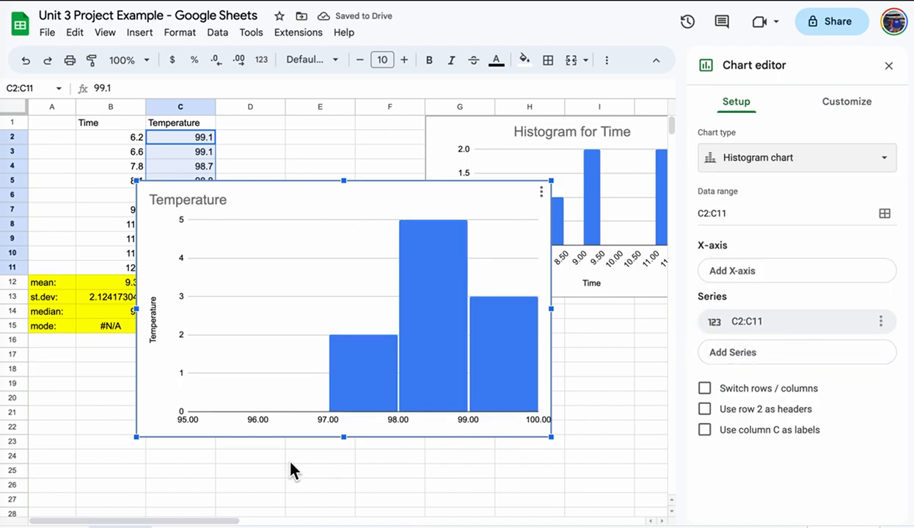
pyautogui.moveTo(310, 202); pyautogui.dragTo(397, 163)
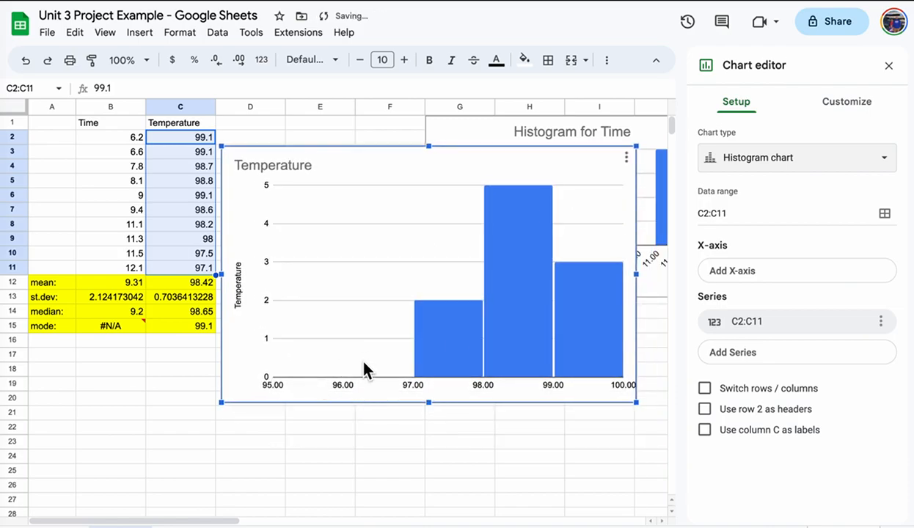
# Set the Temperature histogram's bucket size to 0.5.
pyautogui.click(852, 110)
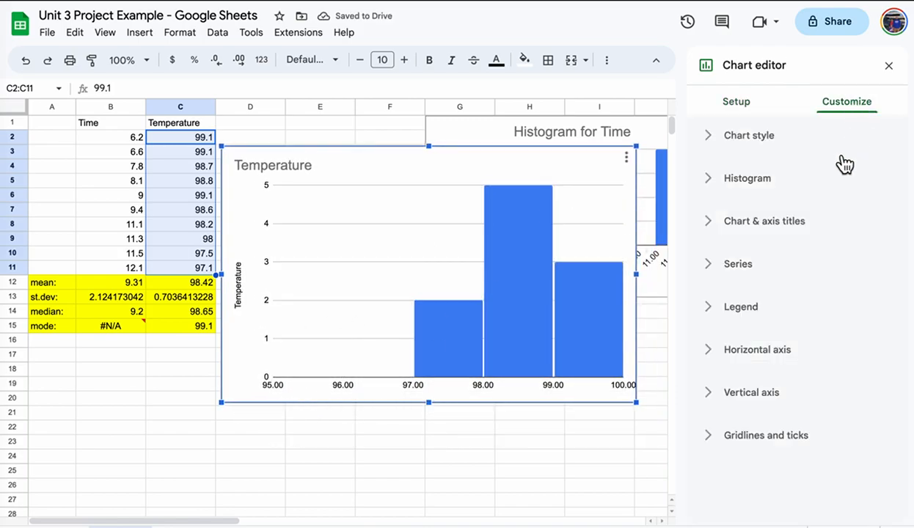
pyautogui.click(732, 185)
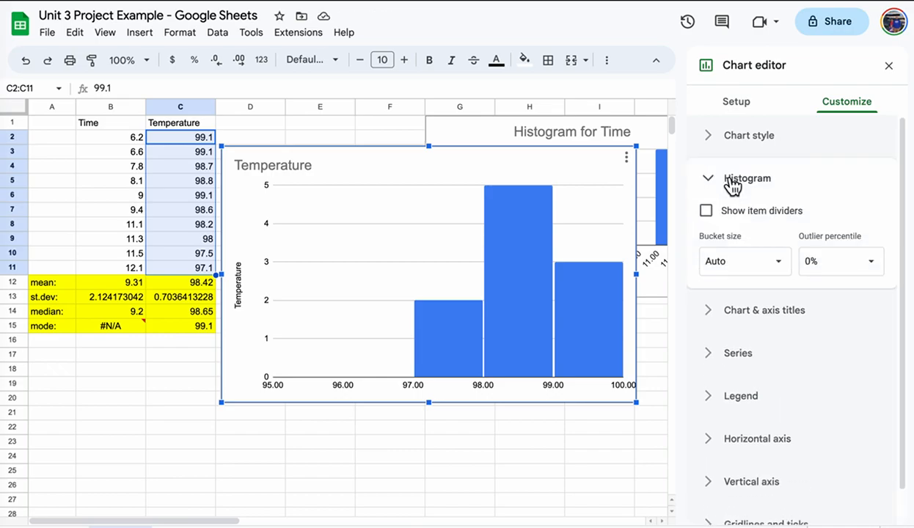
pyautogui.click(758, 261)
pyautogui.write('0.5')
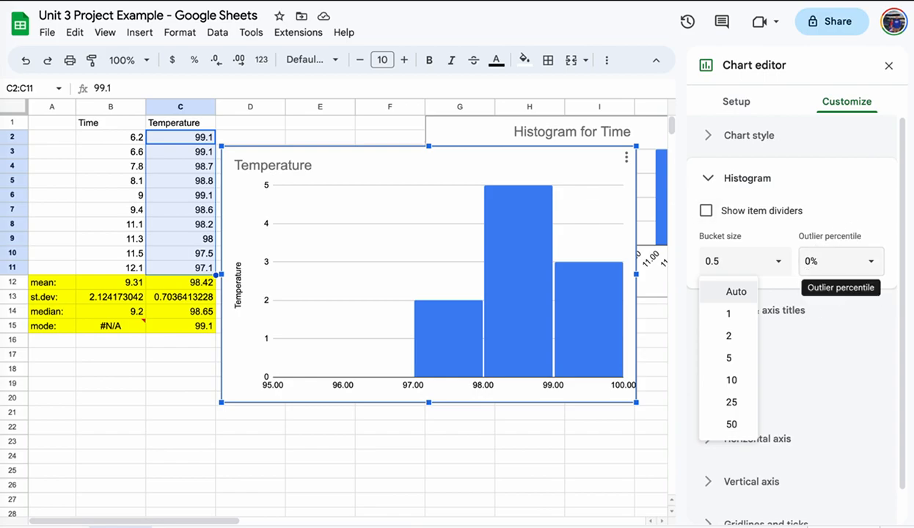
pyautogui.press('Return')
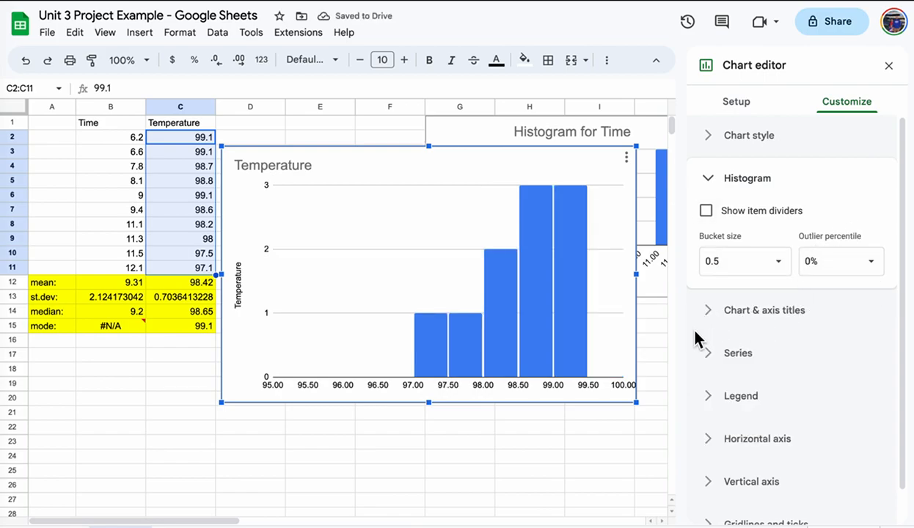
# Title the chart 'Histogram for Temperature'.
pyautogui.click(733, 313)
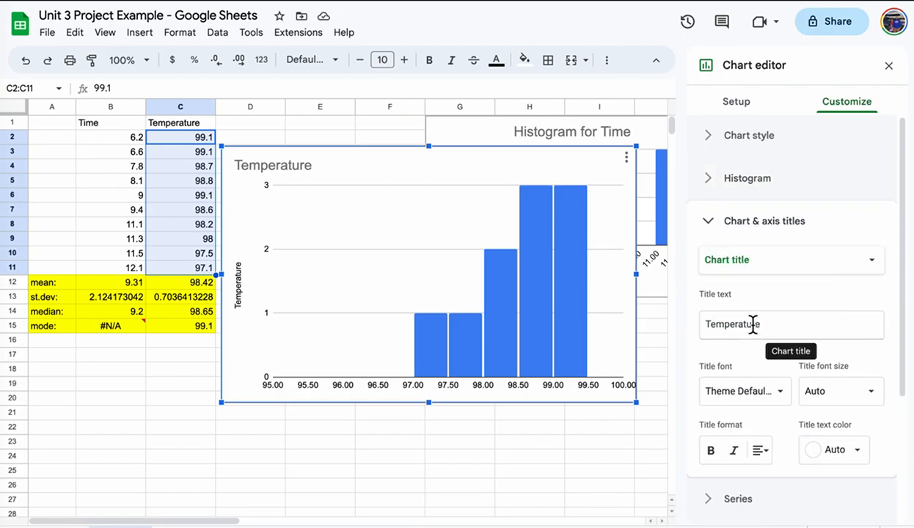
pyautogui.click(706, 324)
pyautogui.write('Histogram for Time')
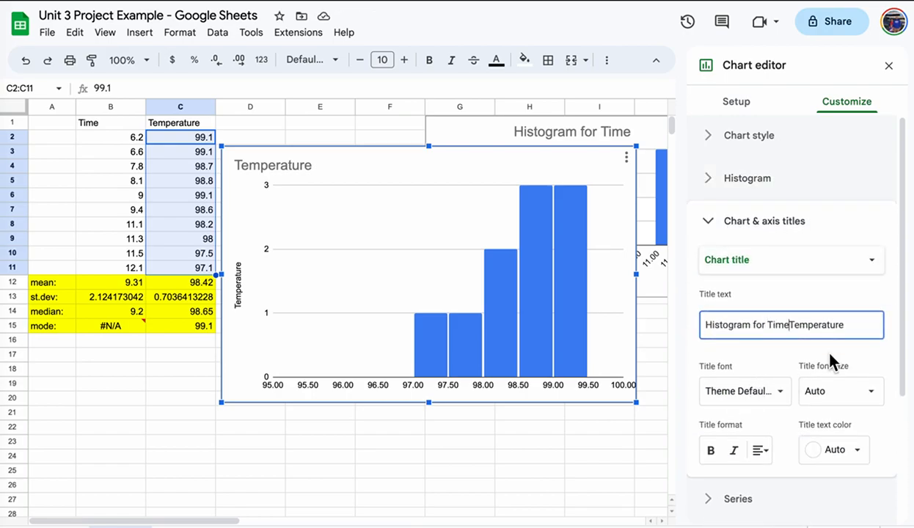
pyautogui.press('BackSpace')
pyautogui.press('BackSpace')
pyautogui.press('BackSpace')
pyautogui.press('BackSpace')
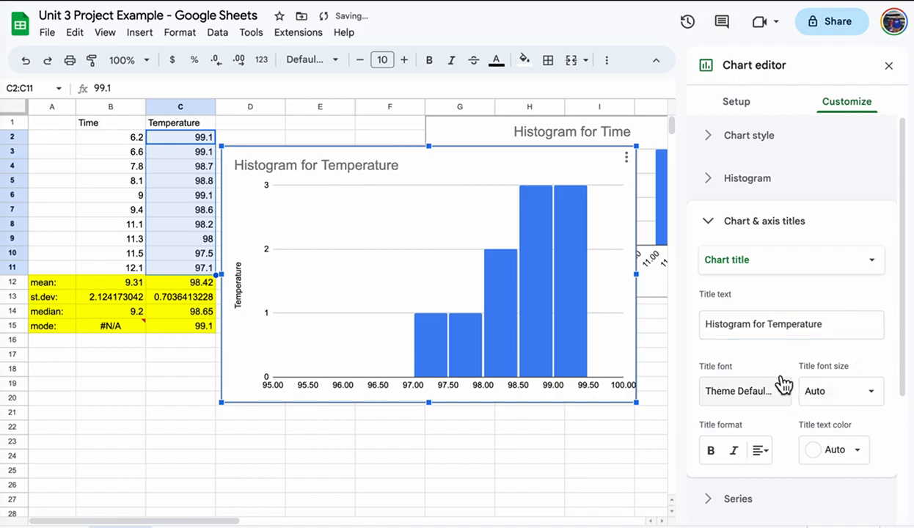
# Title the horizontal axis 'Temperature' and the vertical axis 'Frequency'.
pyautogui.click(791, 259)
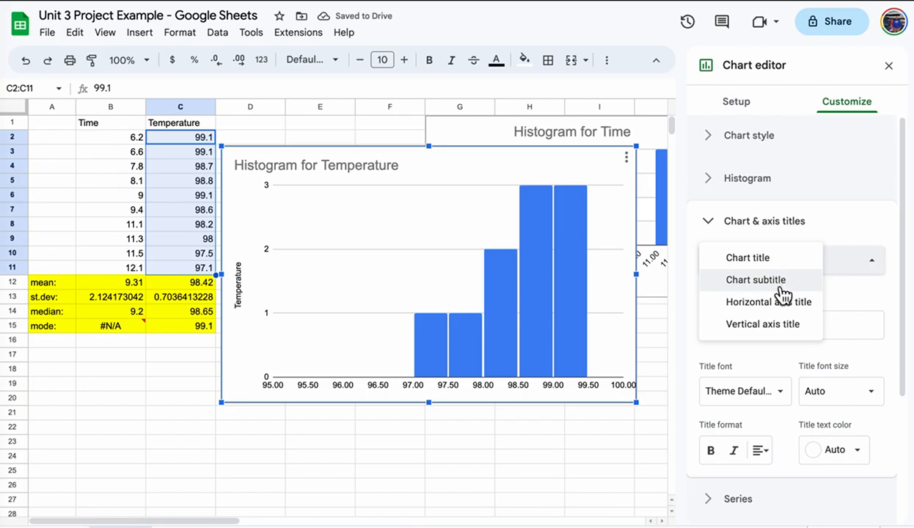
pyautogui.click(779, 303)
pyautogui.click(781, 311)
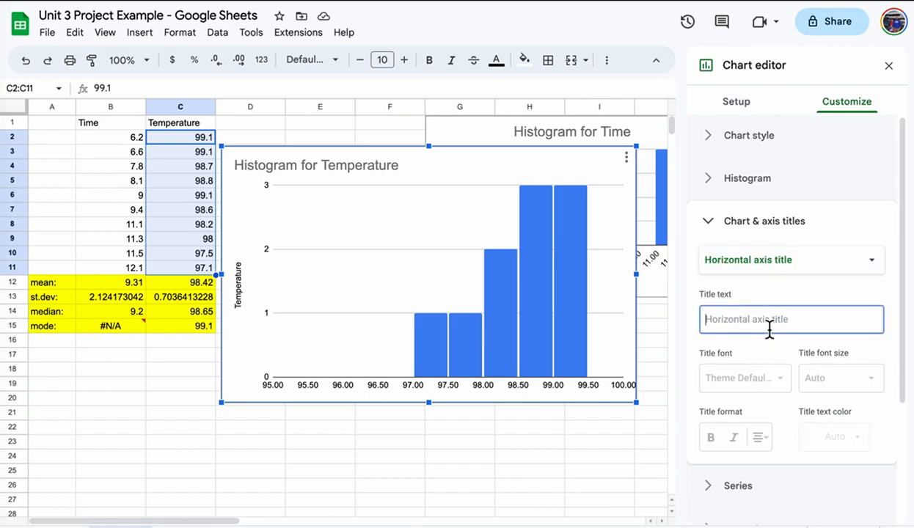
pyautogui.write('Temperature')
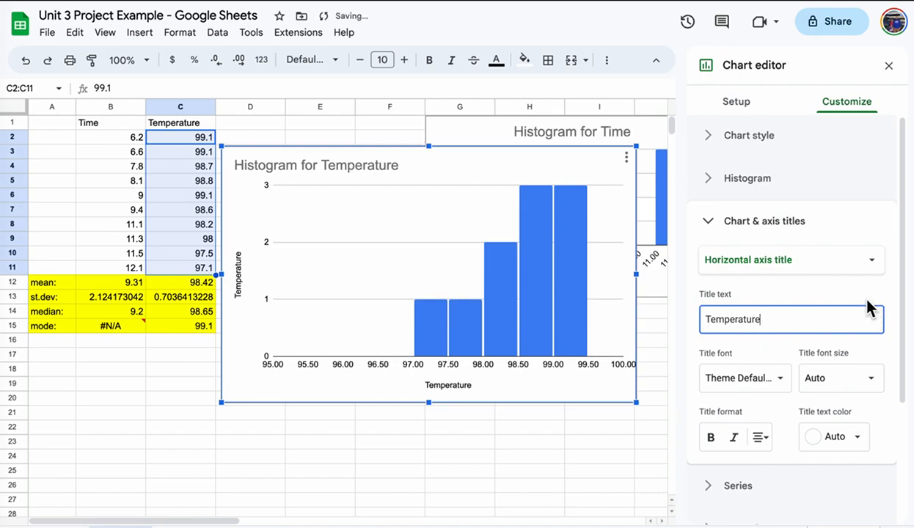
pyautogui.click(822, 263)
pyautogui.click(805, 282)
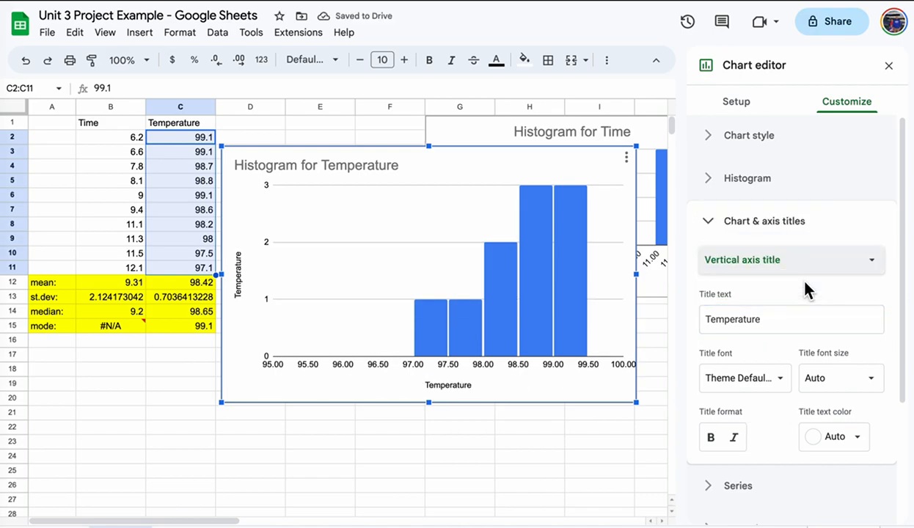
pyautogui.doubleClick(796, 319)
pyautogui.write('F')
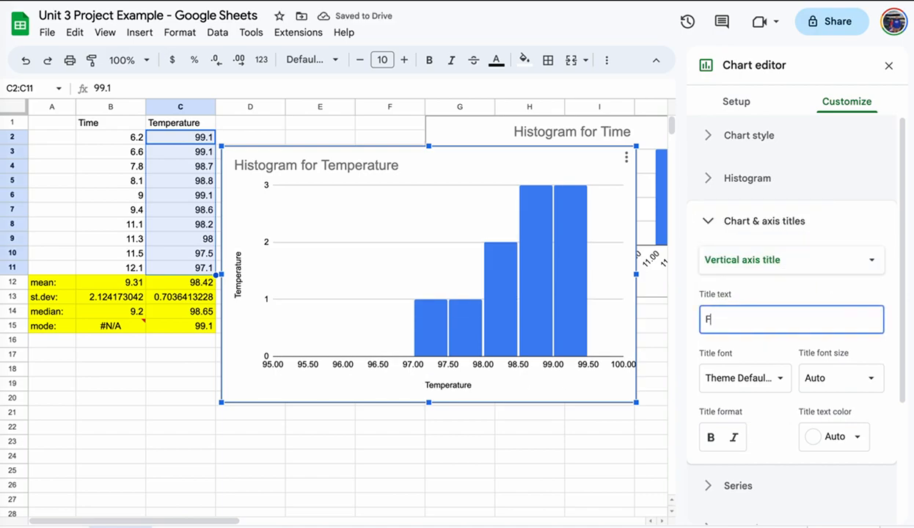
pyautogui.write('requency')
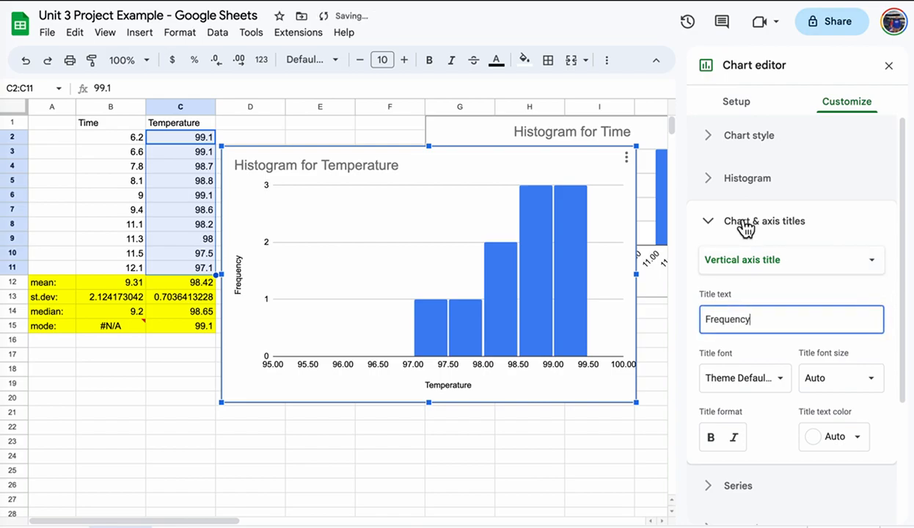
pyautogui.click(706, 222)
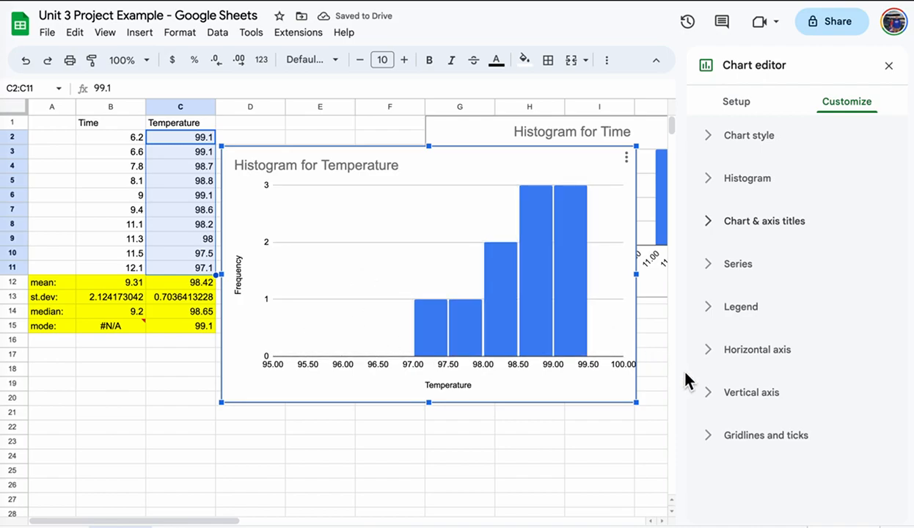
# Set the Temperature histogram's horizontal axis minimum to 96.5 and close the chart editor.
pyautogui.click(715, 358)
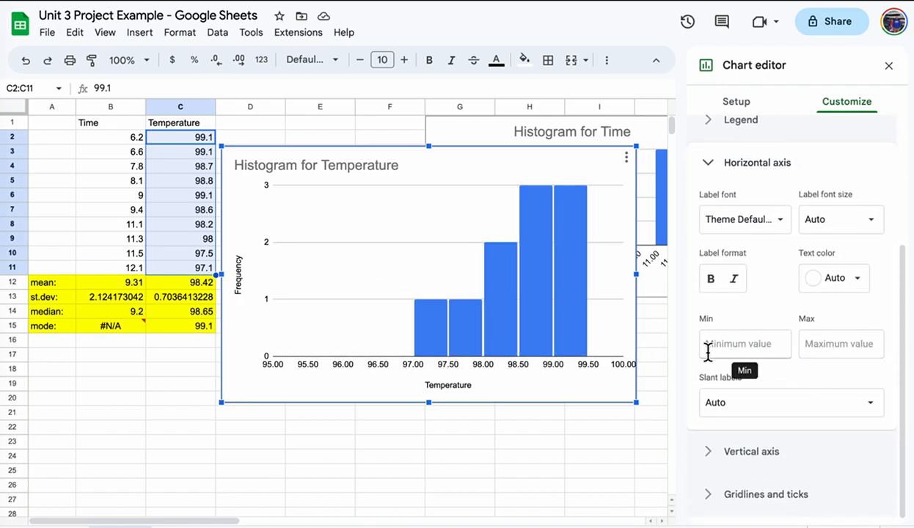
pyautogui.click(732, 343)
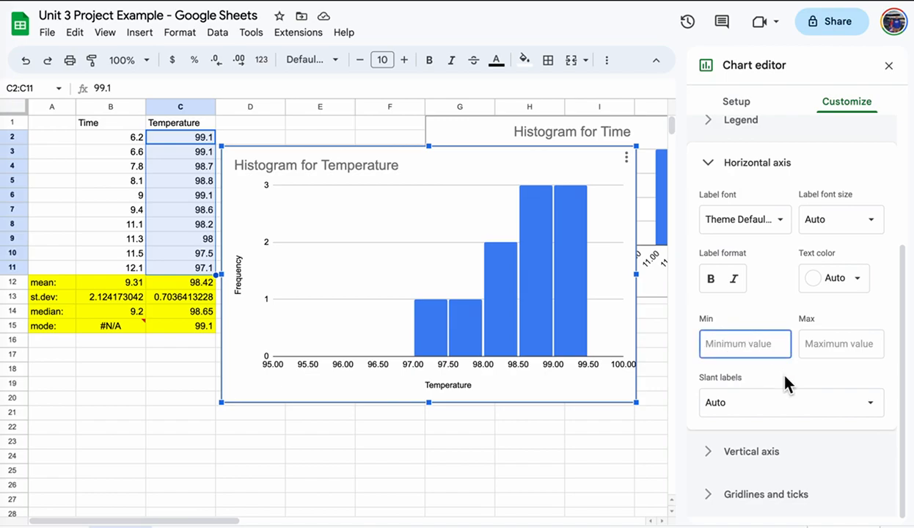
pyautogui.write('96.5')
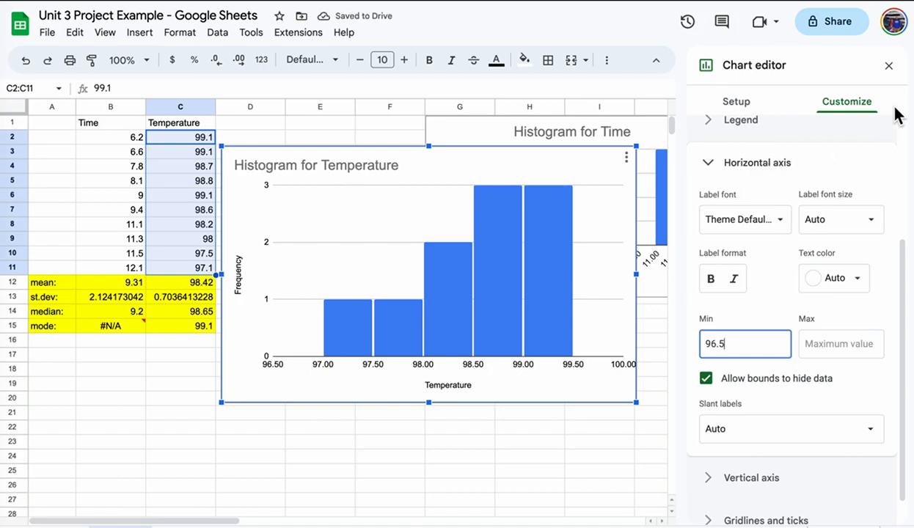
pyautogui.click(888, 65)
# Shrink the Temperature histogram and place it below the Time histogram.
pyautogui.click(636, 144)
pyautogui.moveTo(636, 145); pyautogui.dragTo(544, 253)
pyautogui.moveTo(483, 231); pyautogui.dragTo(703, 320)
pyautogui.moveTo(751, 299); pyautogui.dragTo(700, 311)
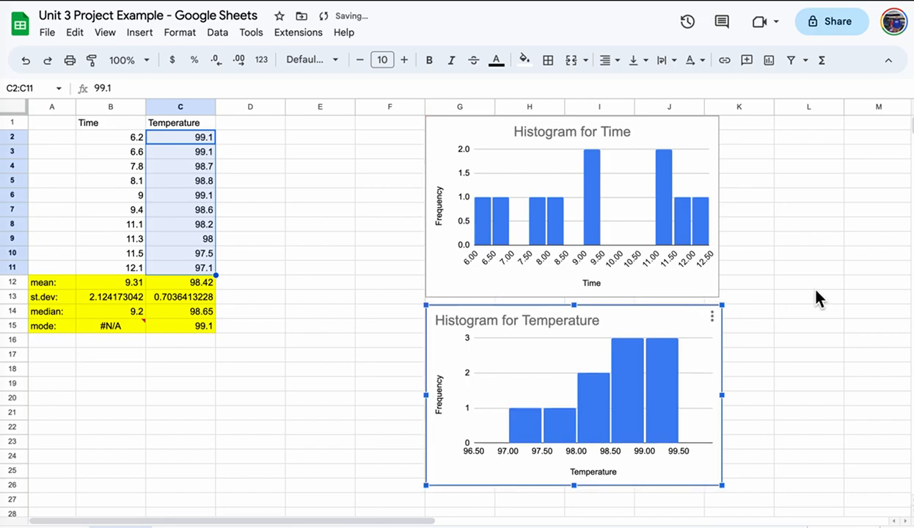
pyautogui.click(870, 283)
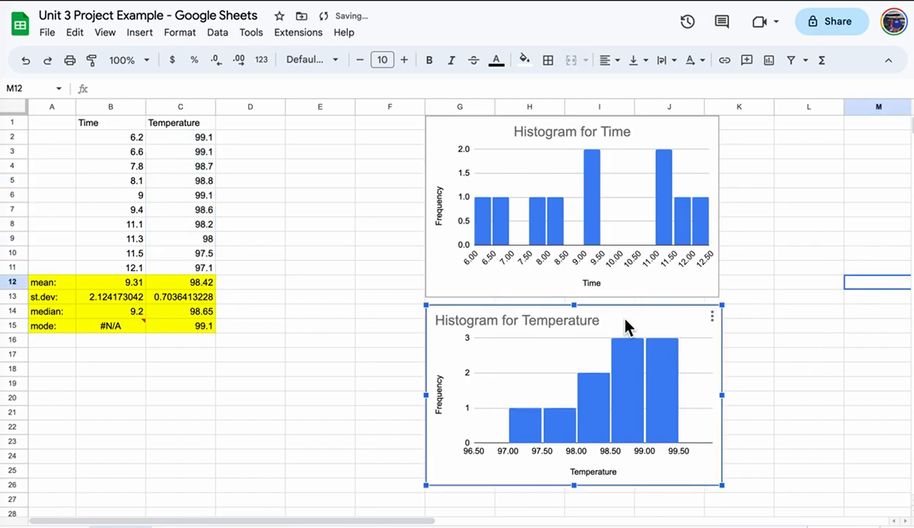
# Center the Temperature histogram's chart title.
pyautogui.click(712, 316)
pyautogui.click(745, 337)
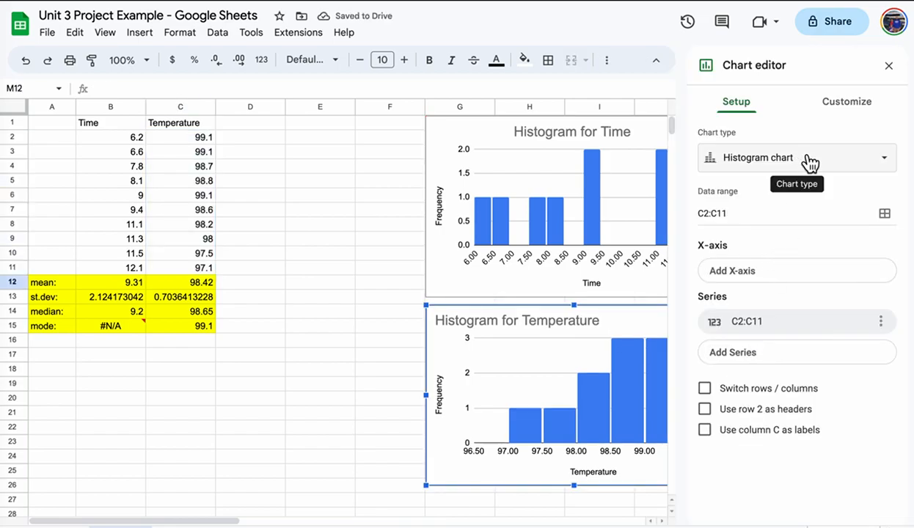
pyautogui.click(846, 102)
pyautogui.click(765, 227)
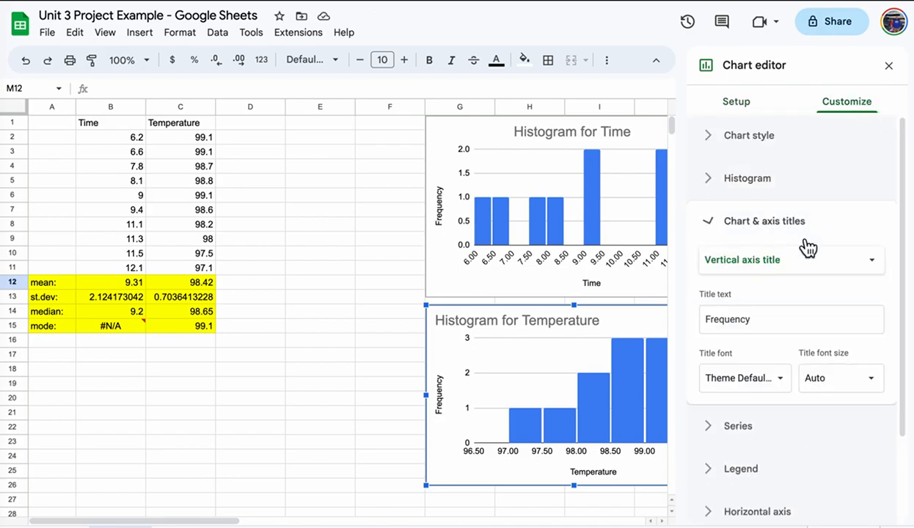
pyautogui.click(811, 258)
pyautogui.click(797, 197)
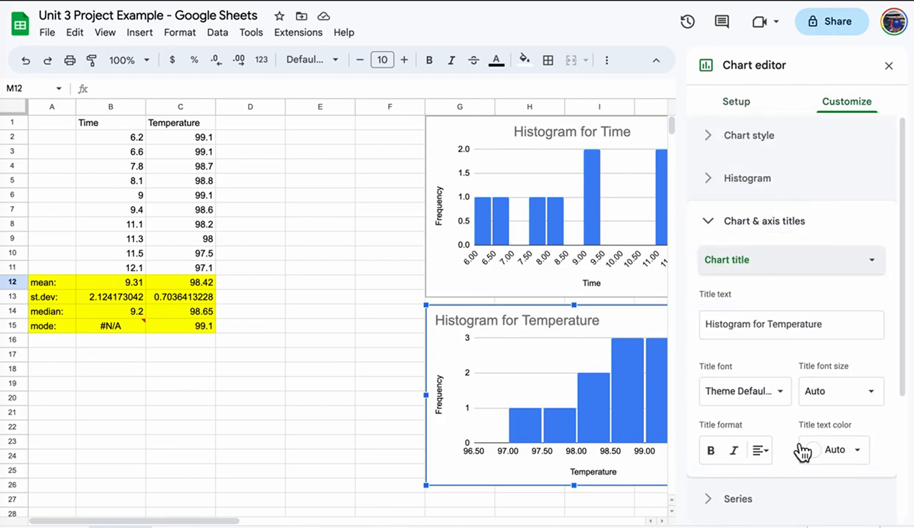
pyautogui.click(761, 450)
pyautogui.click(780, 478)
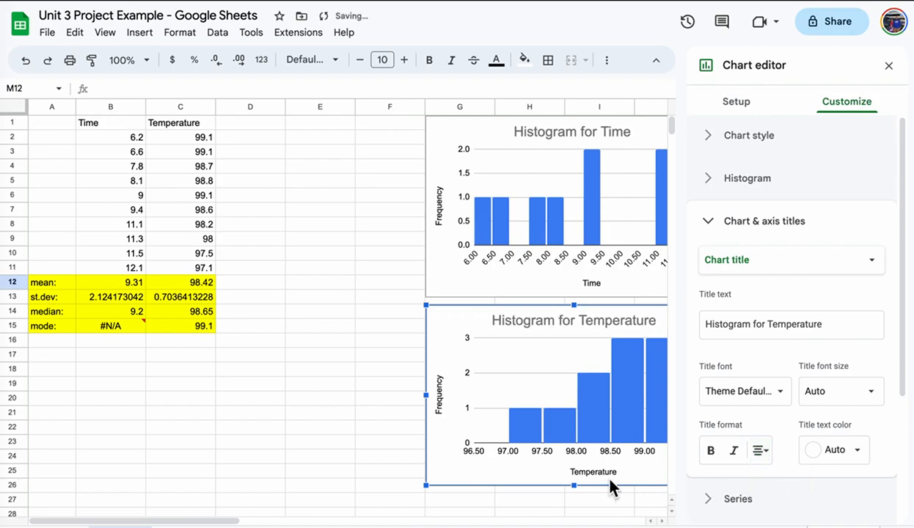
pyautogui.click(321, 427)
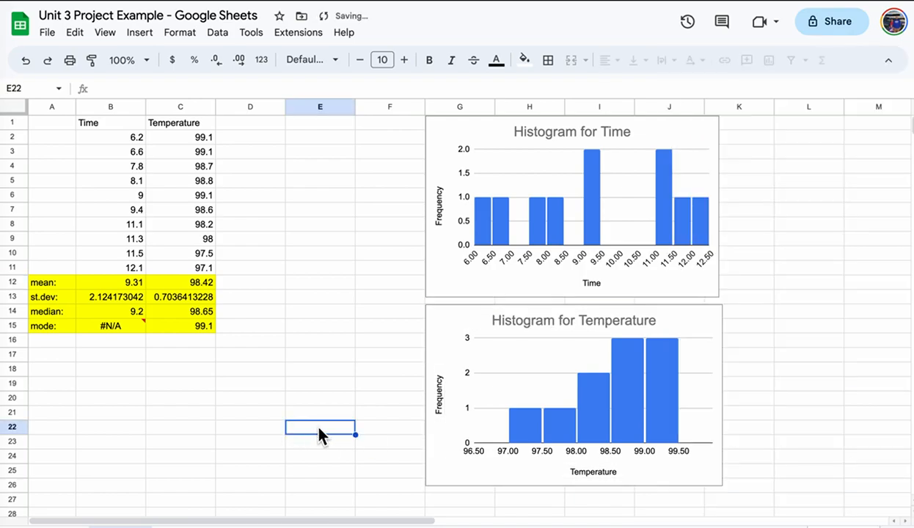
# Shrink the Temperature histogram slightly more, then bring up the list of open Word documents.
pyautogui.click(729, 345)
pyautogui.click(716, 326)
pyautogui.moveTo(722, 303); pyautogui.dragTo(718, 301)
pyautogui.click(805, 298)
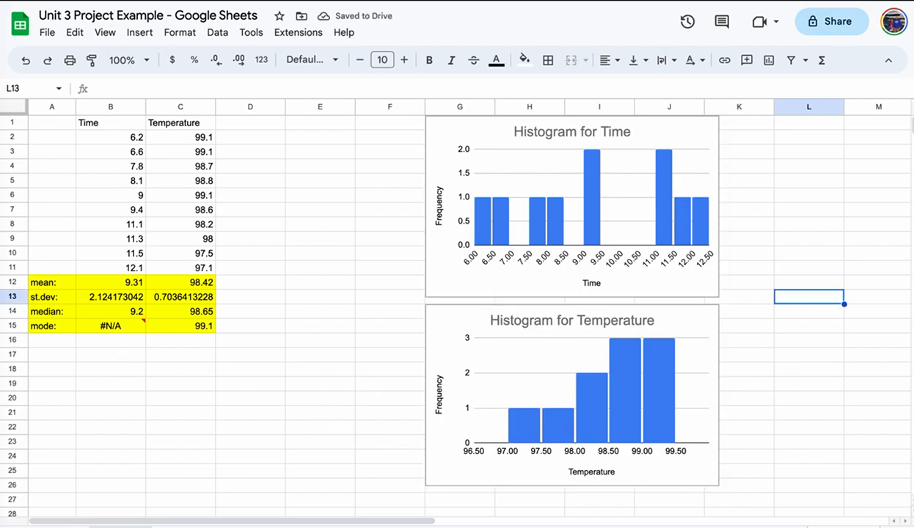
pyautogui.rightClick(3, 81)
pyautogui.click(108, 76)
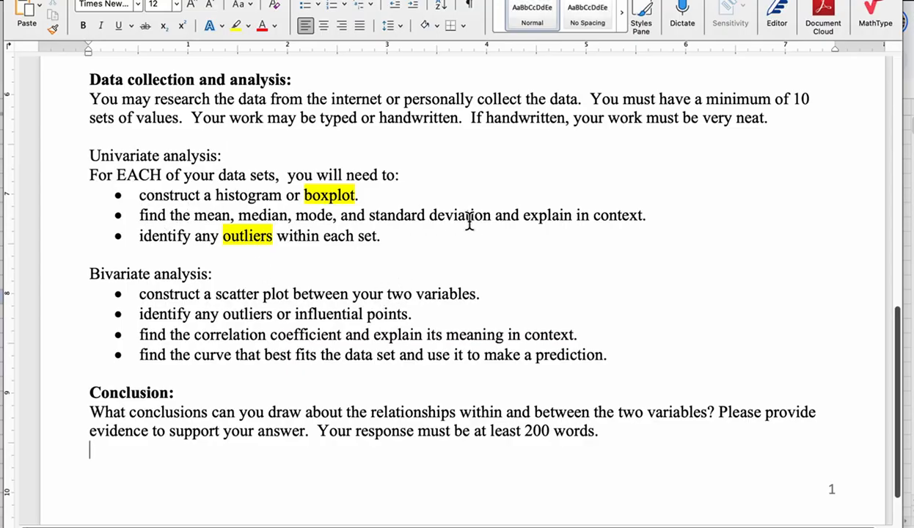
pyautogui.moveTo(649, 215); pyautogui.dragTo(529, 221)
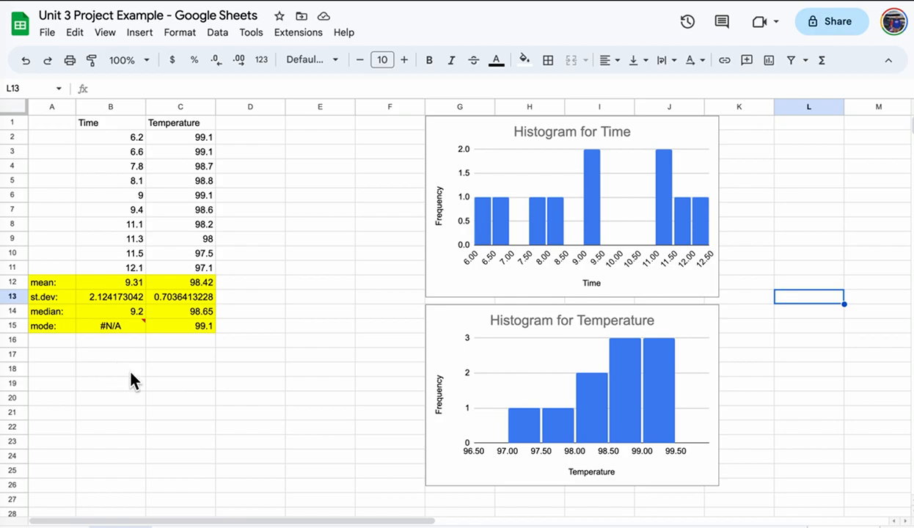
# Enter 'No outliers' in cell A16 below the statistics.
pyautogui.click(72, 341)
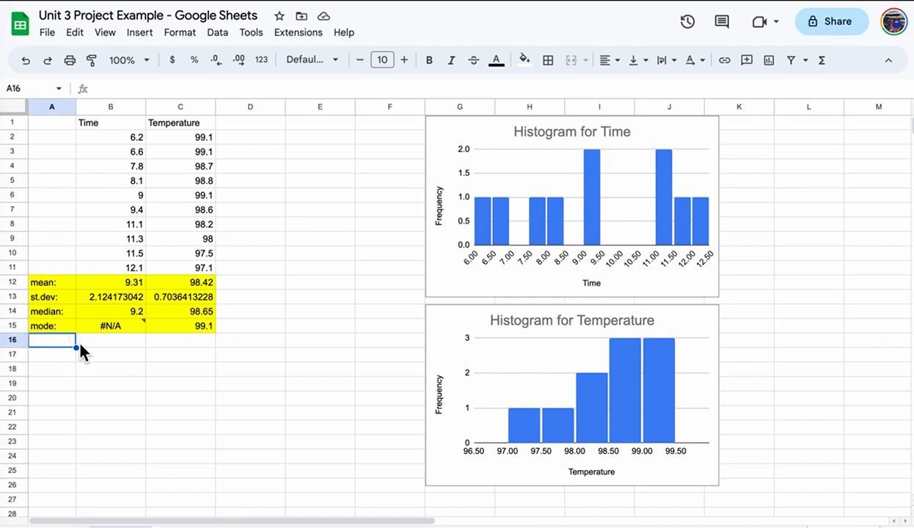
pyautogui.write('No ou')
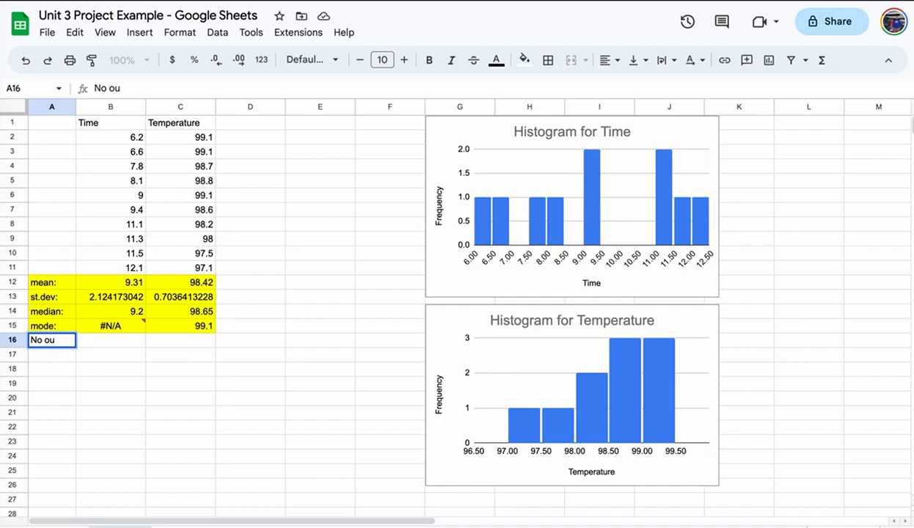
pyautogui.write('tliers')
pyautogui.press('Return')
pyautogui.press('Return')
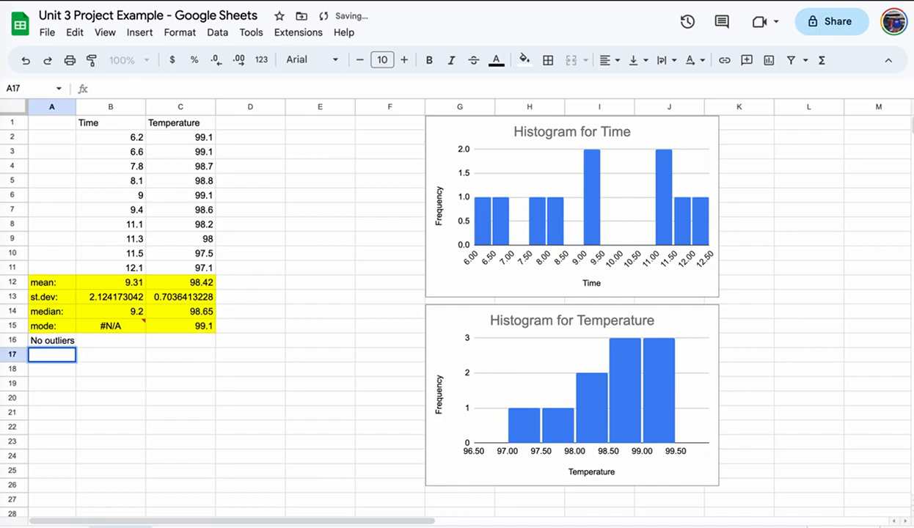
pyautogui.press('Return')
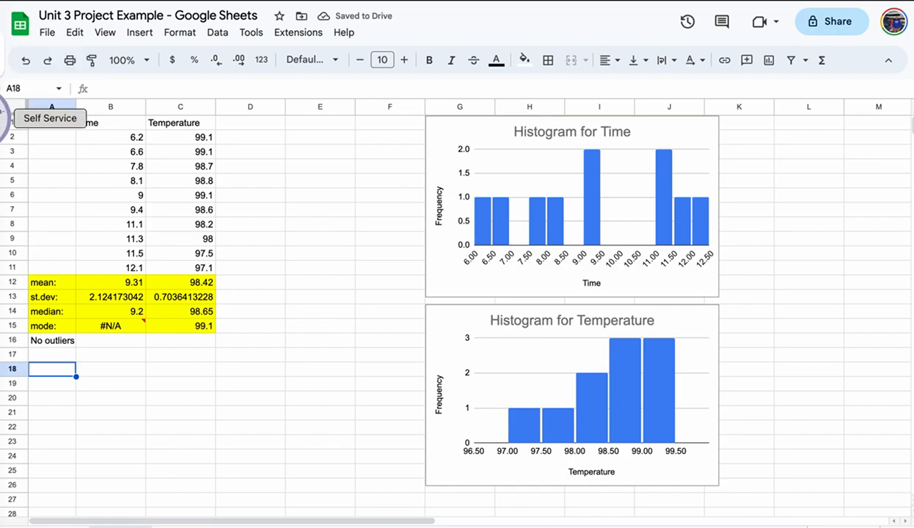
# Review the Word project instructions, then select the Time and Temperature data B1:C11.
pyautogui.rightClick(4, 58)
pyautogui.click(51, 63)
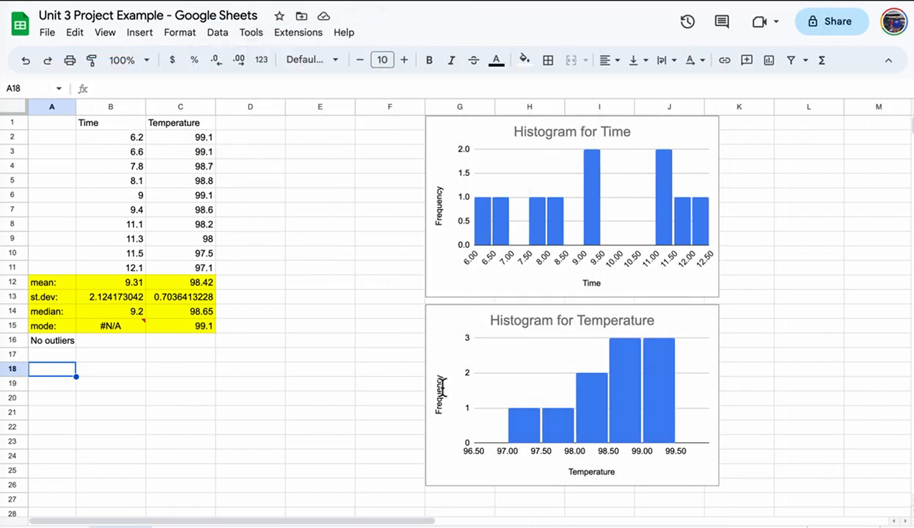
pyautogui.scroll(-1, 415, 291)
pyautogui.scroll(-3, 414, 284)
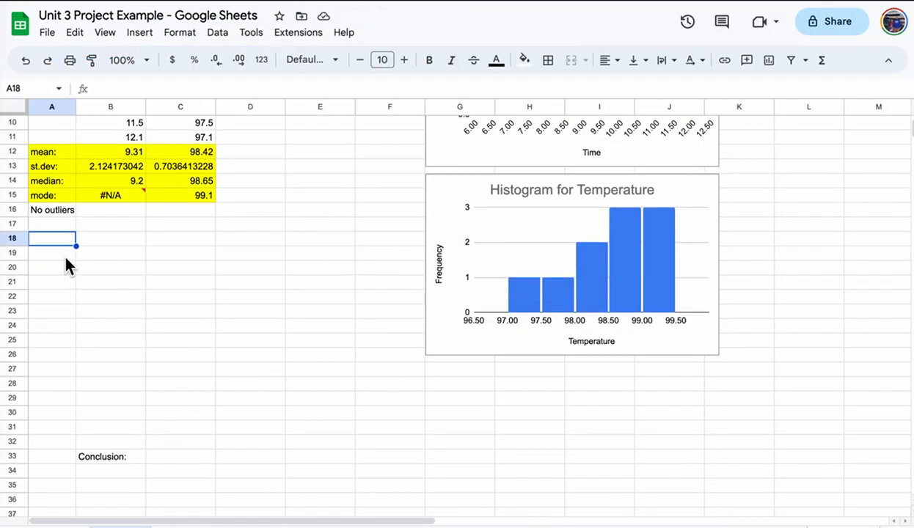
pyautogui.scroll(3, 314, 250)
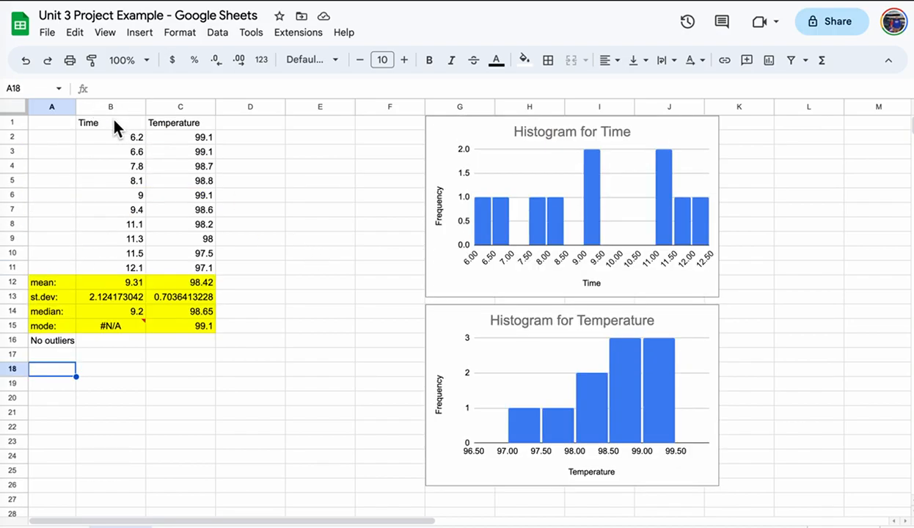
pyautogui.moveTo(117, 122); pyautogui.dragTo(199, 267)
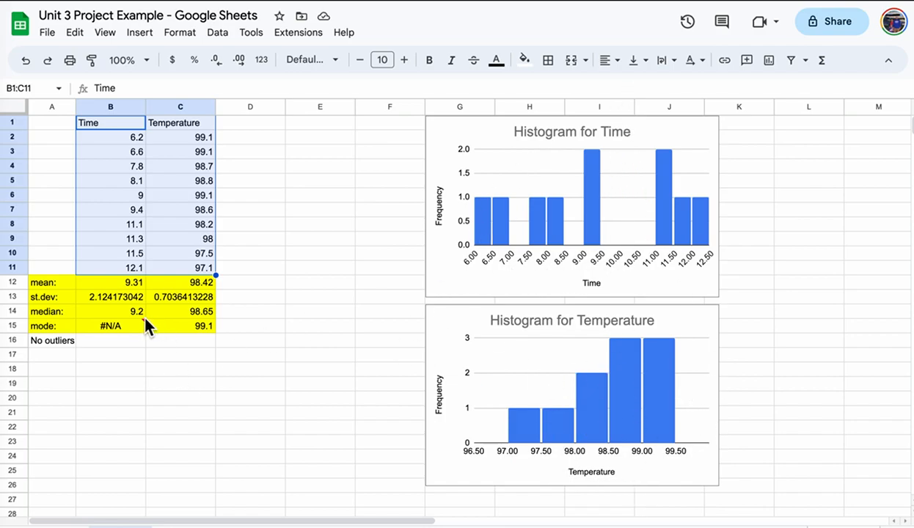
pyautogui.click(320, 239)
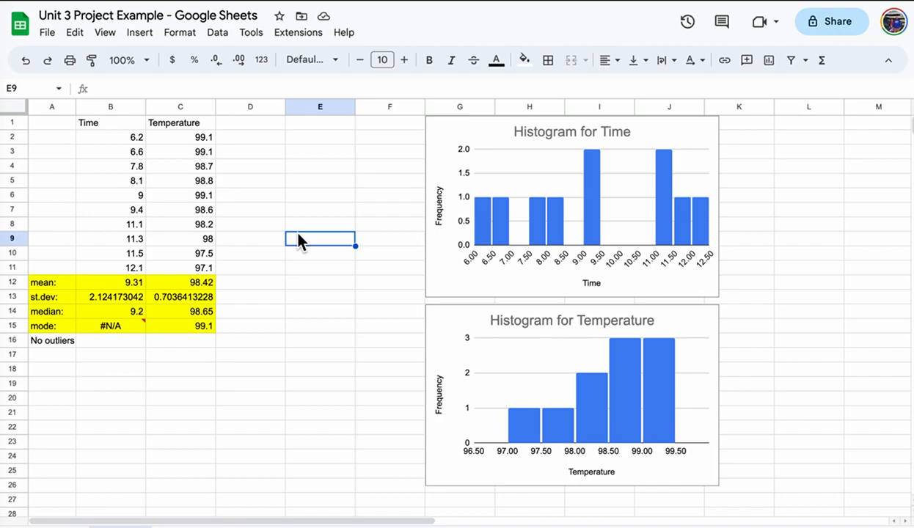
pyautogui.moveTo(90, 123); pyautogui.dragTo(195, 269)
pyautogui.click(139, 32)
pyautogui.click(187, 152)
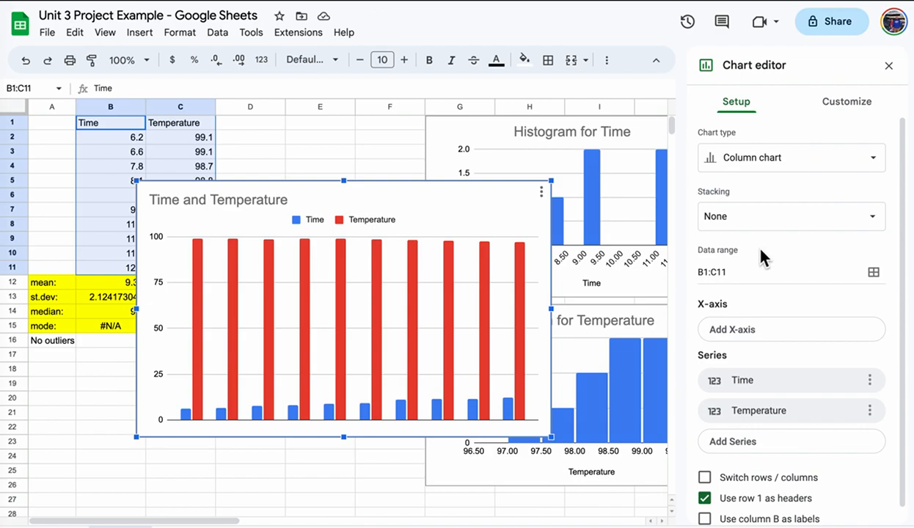
pyautogui.click(787, 158)
pyautogui.scroll(-10, 814, 315)
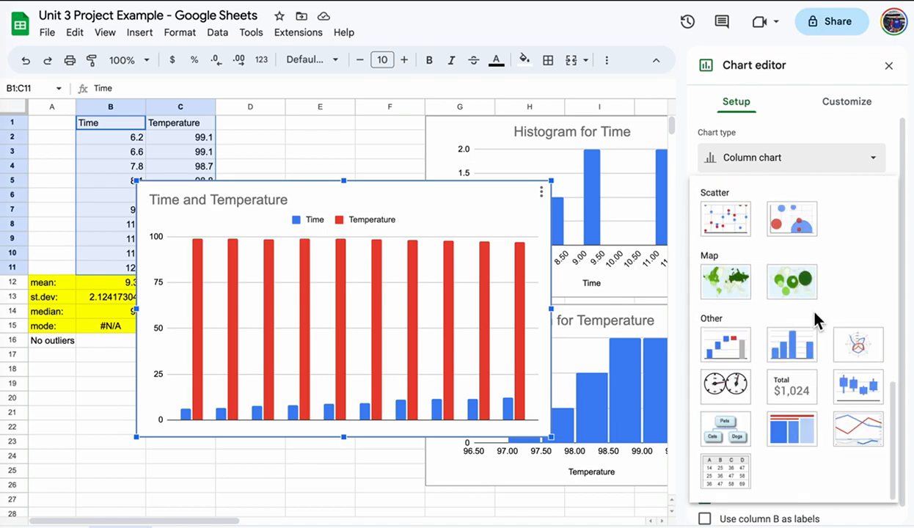
pyautogui.click(722, 229)
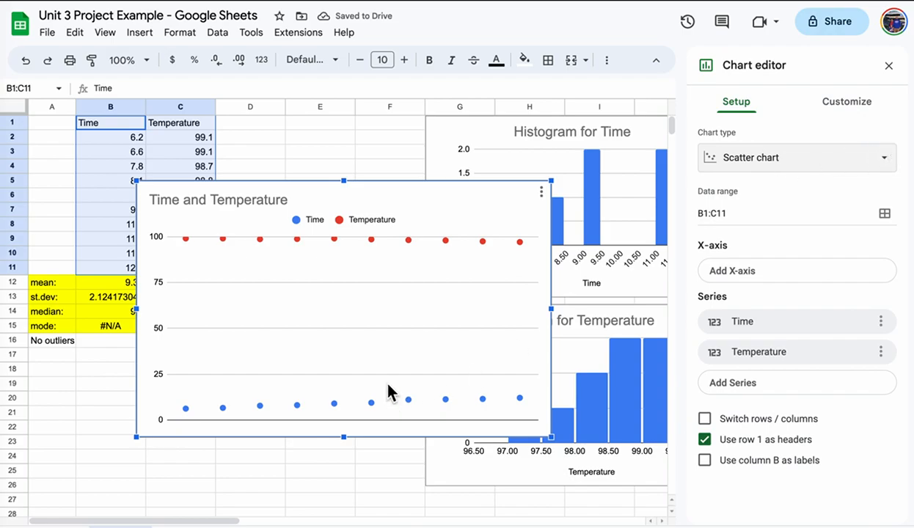
pyautogui.click(888, 65)
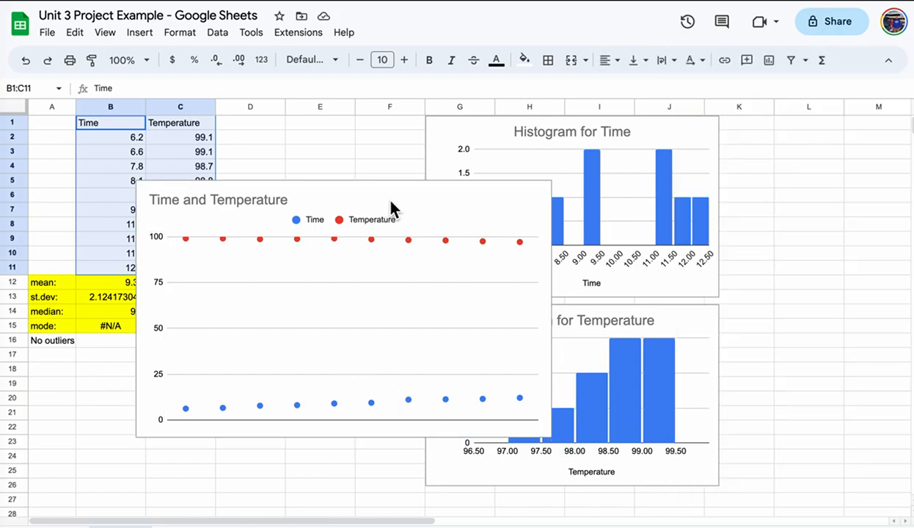
pyautogui.press('Delete')
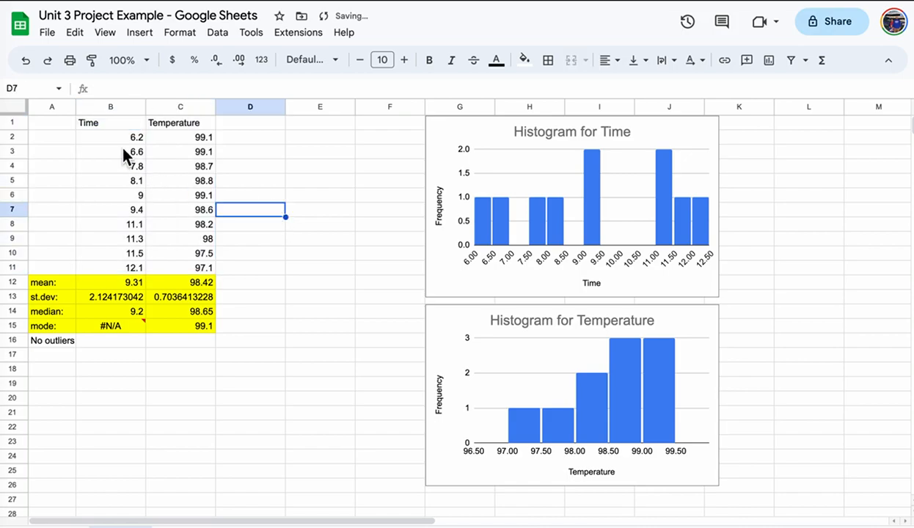
# Copy the Time and Temperature data B1:C11 into L1:M11.
pyautogui.moveTo(109, 125); pyautogui.dragTo(184, 266)
pyautogui.hotkey('ctrl', 'c')
pyautogui.moveTo(819, 124); pyautogui.dragTo(855, 277)
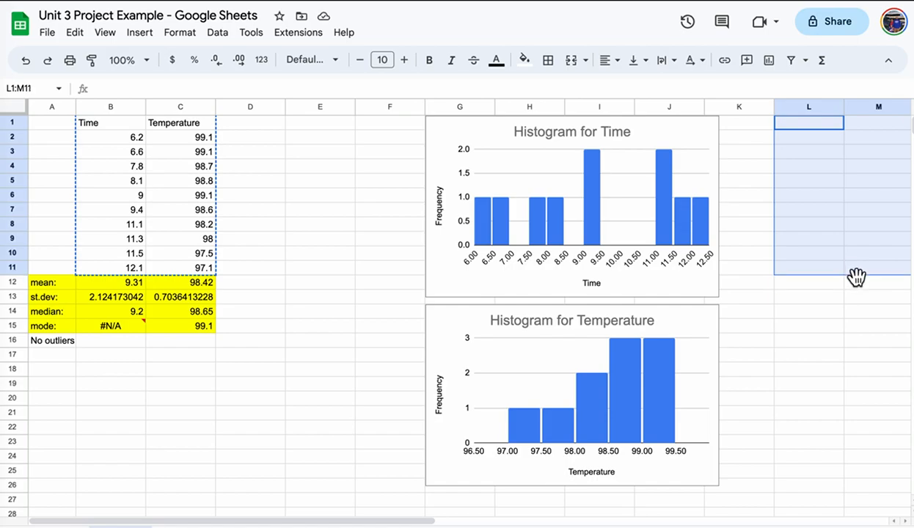
pyautogui.hotkey('ctrl', 'v')
pyautogui.moveTo(404, 522); pyautogui.dragTo(633, 522)
pyautogui.click(711, 412)
# Insert a chart from the copied data in L1:M11.
pyautogui.moveTo(365, 122); pyautogui.dragTo(406, 264)
pyautogui.click(135, 37)
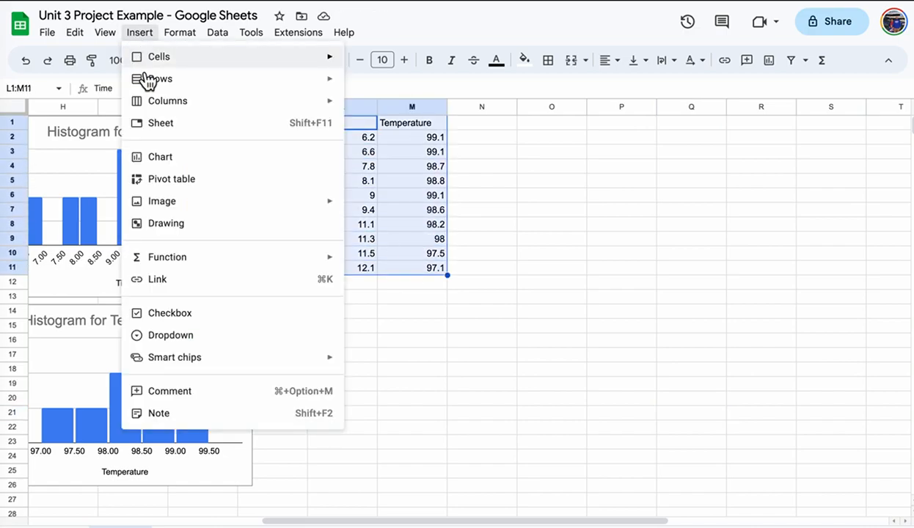
pyautogui.click(176, 156)
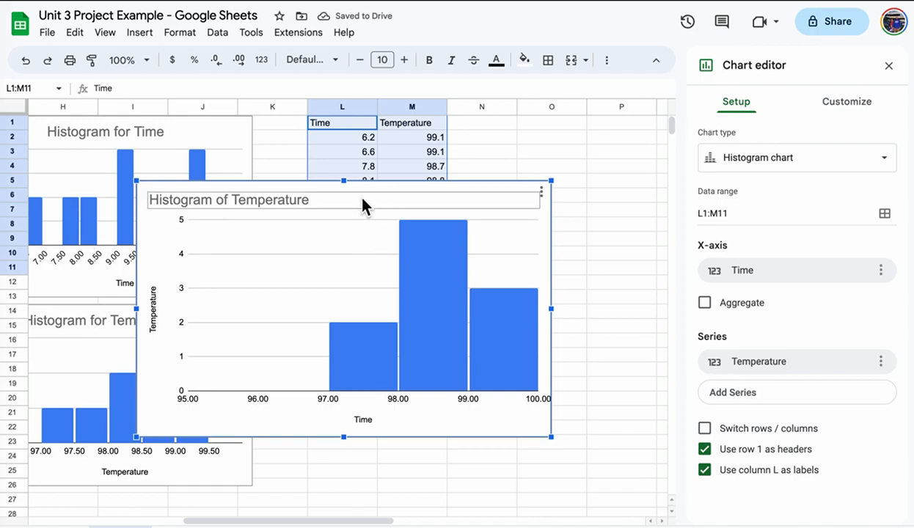
# Change the new chart's type to a scatter chart.
pyautogui.click(736, 160)
pyautogui.scroll(-10, 770, 345)
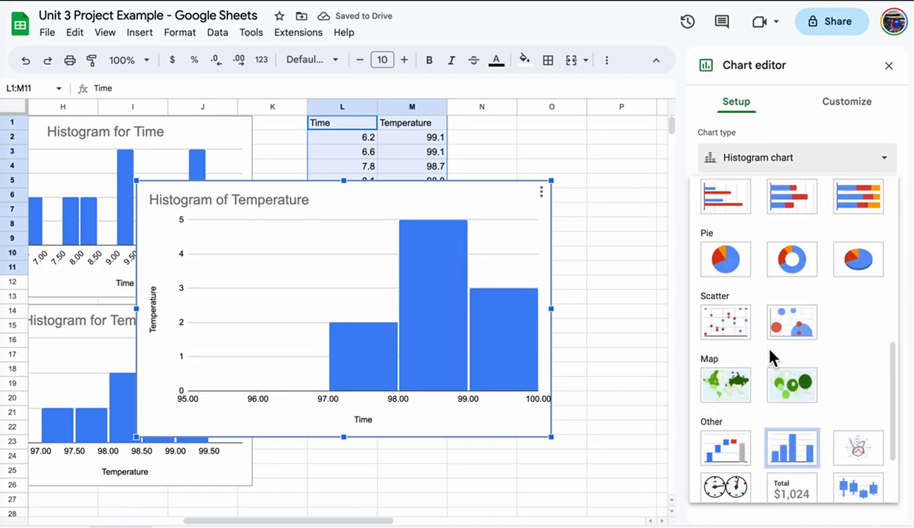
pyautogui.click(727, 220)
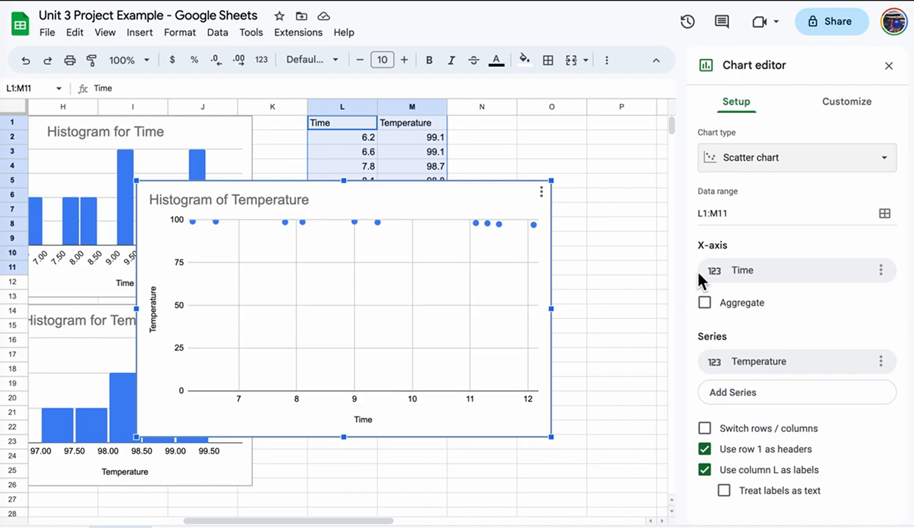
# Retitle the chart 'Time vs. Temperature' and center the title.
pyautogui.click(854, 108)
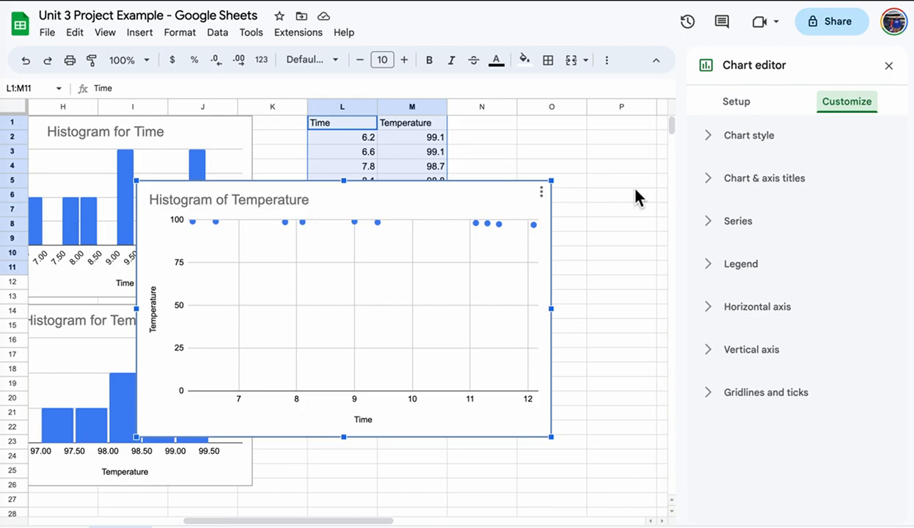
pyautogui.click(734, 178)
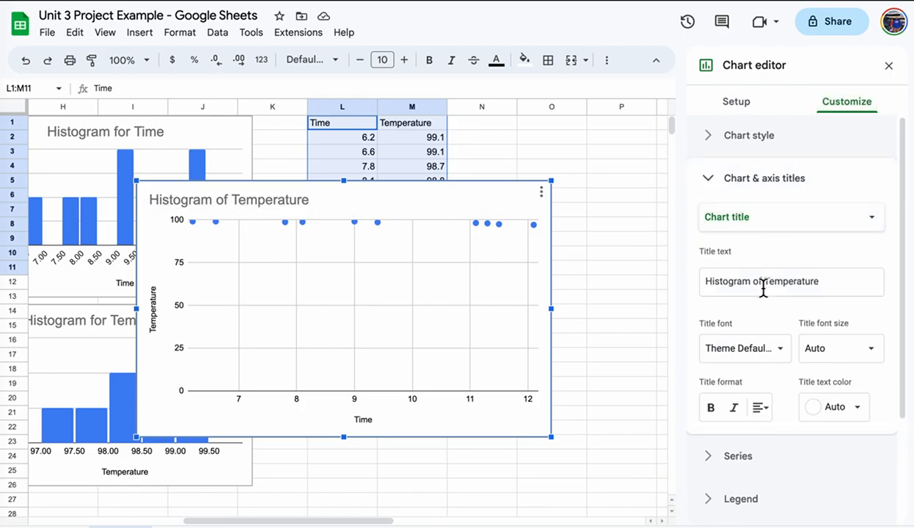
pyautogui.click(816, 284)
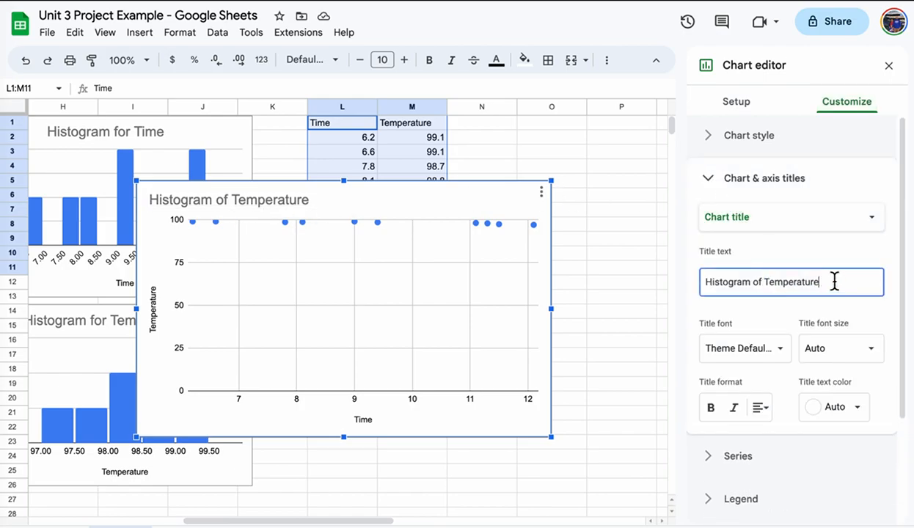
pyautogui.tripleClick(834, 282)
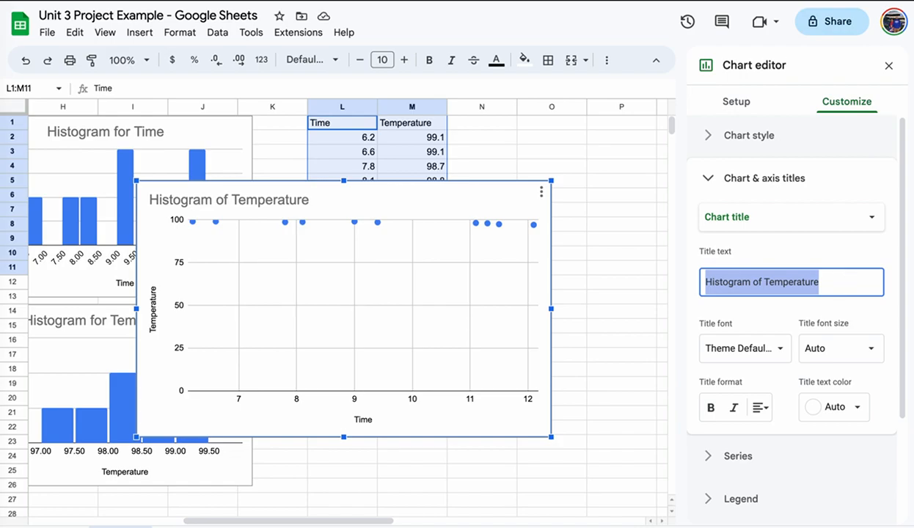
pyautogui.write('Time')
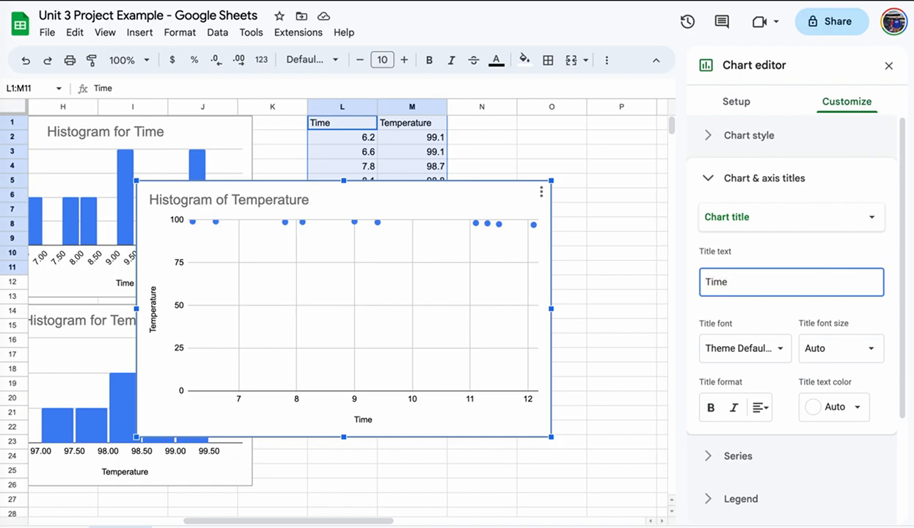
pyautogui.write(' vs. Temperature')
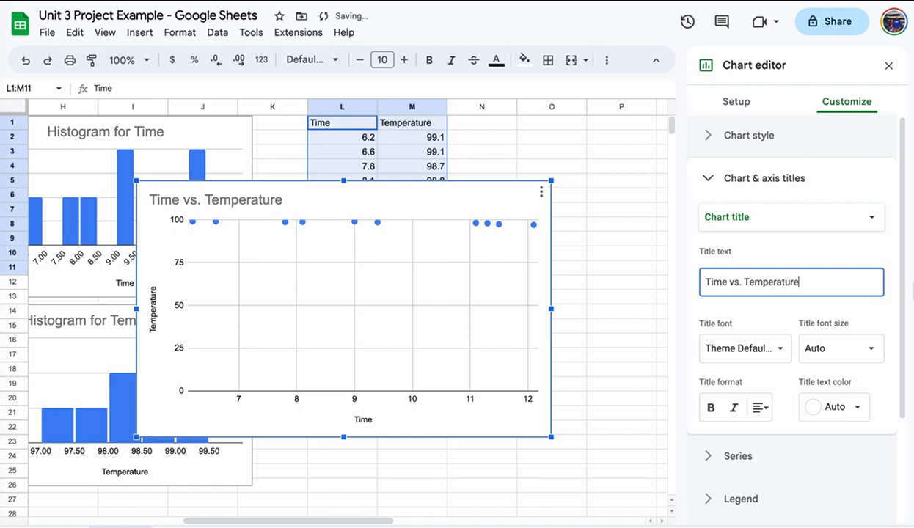
pyautogui.click(760, 408)
pyautogui.click(781, 434)
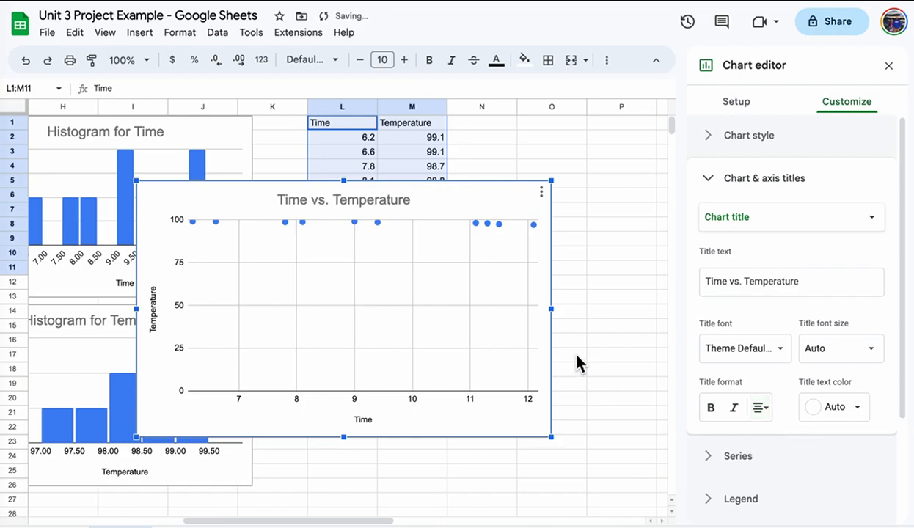
# Close the chart editor and place a smaller scatter chart beside the data, top-aligned with row 1.
pyautogui.click(889, 65)
pyautogui.moveTo(507, 192); pyautogui.dragTo(784, 136)
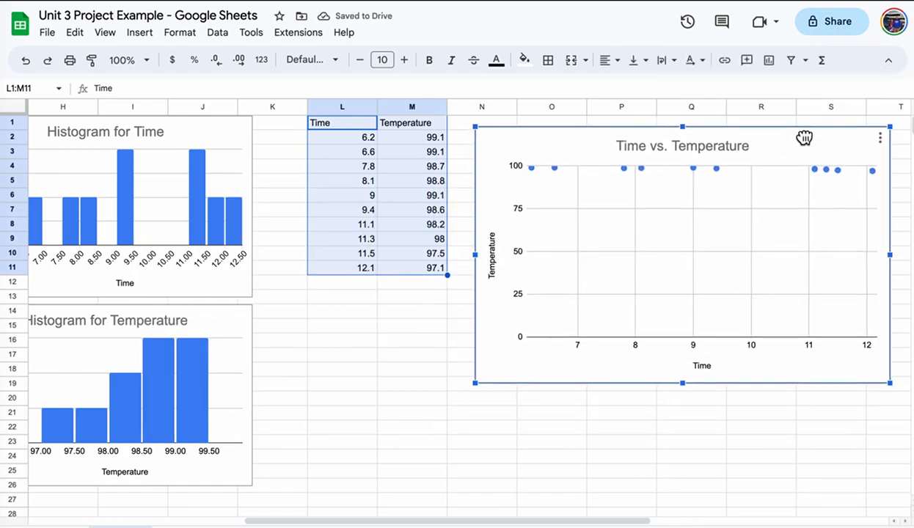
pyautogui.moveTo(896, 125); pyautogui.dragTo(837, 158)
pyautogui.moveTo(749, 168); pyautogui.dragTo(790, 141)
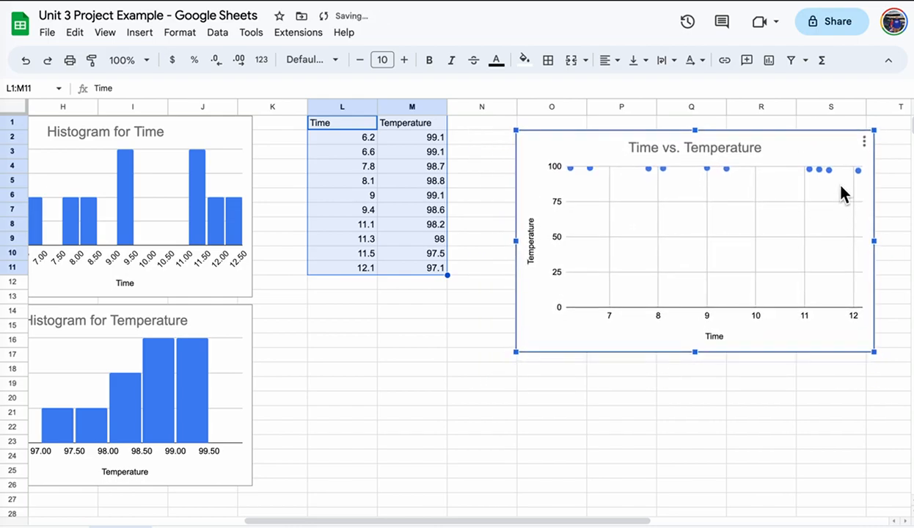
pyautogui.moveTo(833, 143); pyautogui.dragTo(847, 127)
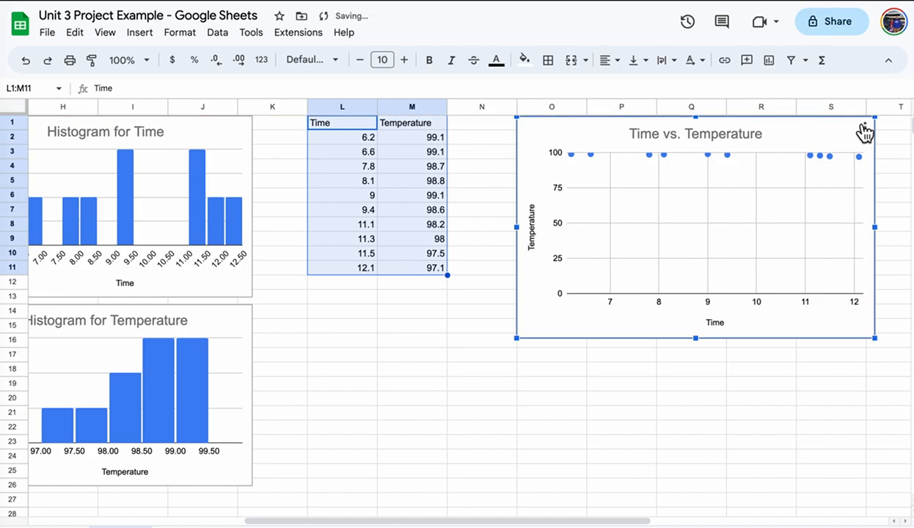
pyautogui.click(867, 128)
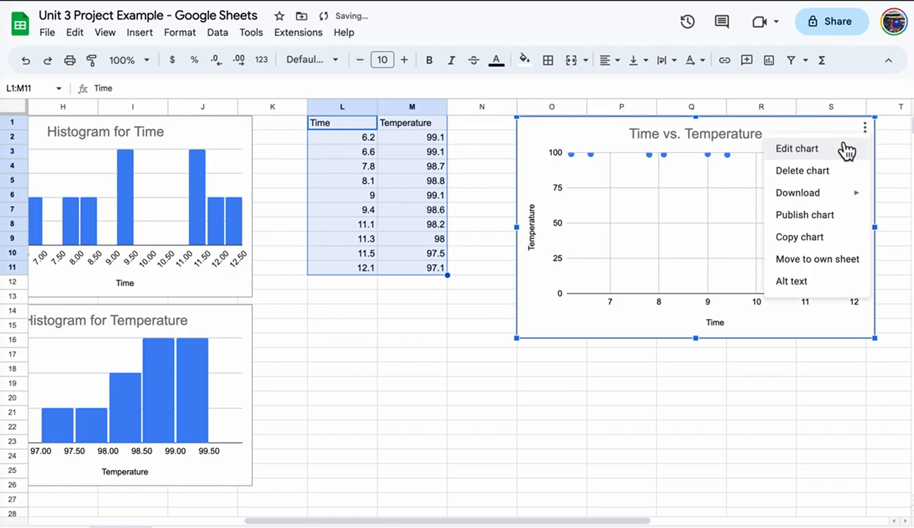
# Set the scatter chart's vertical axis minimum to 96 so it spans 96 to 100.
pyautogui.click(837, 150)
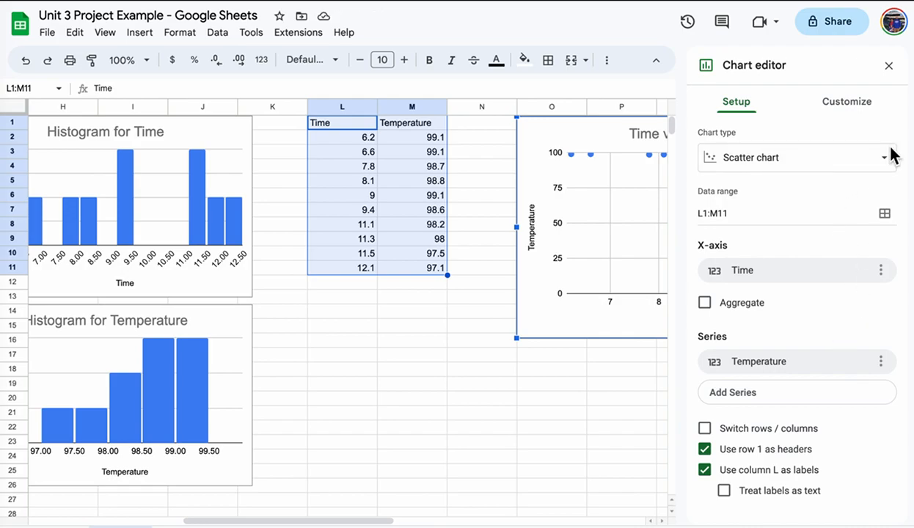
pyautogui.click(846, 102)
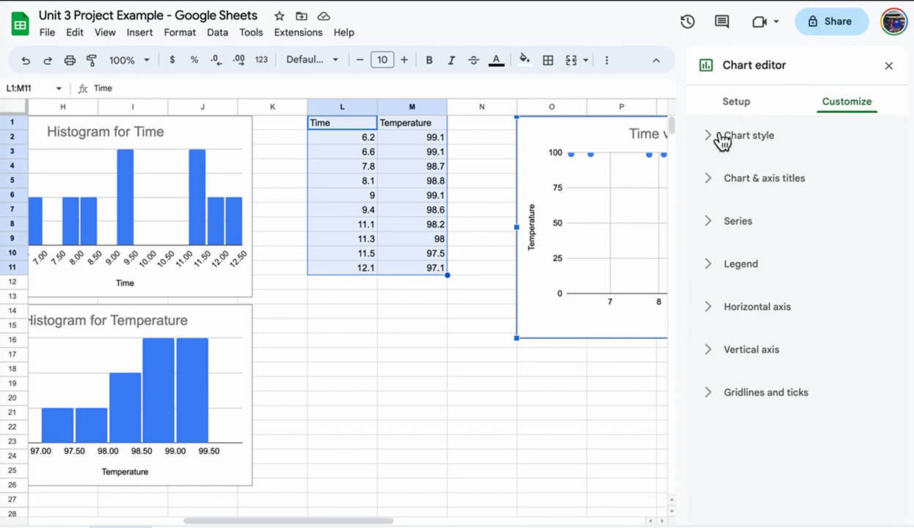
pyautogui.moveTo(363, 522); pyautogui.dragTo(466, 522)
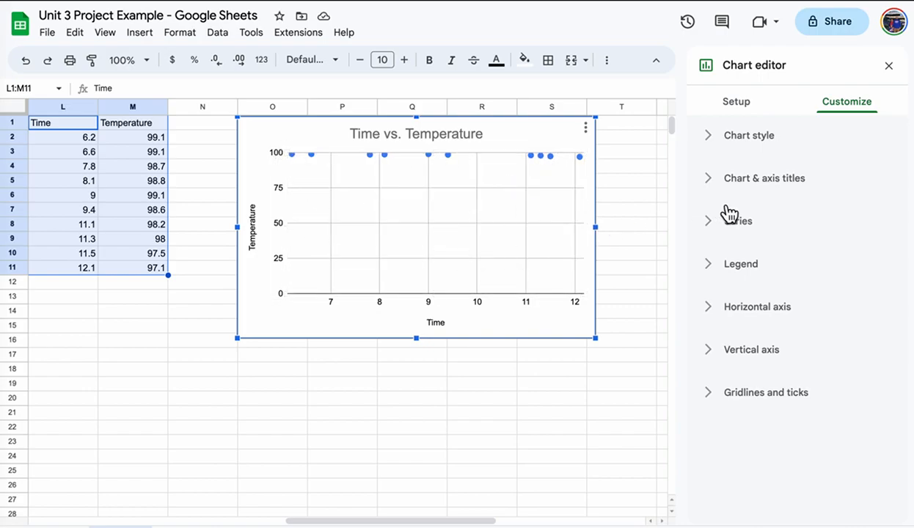
pyautogui.click(715, 351)
pyautogui.scroll(-2, 821, 462)
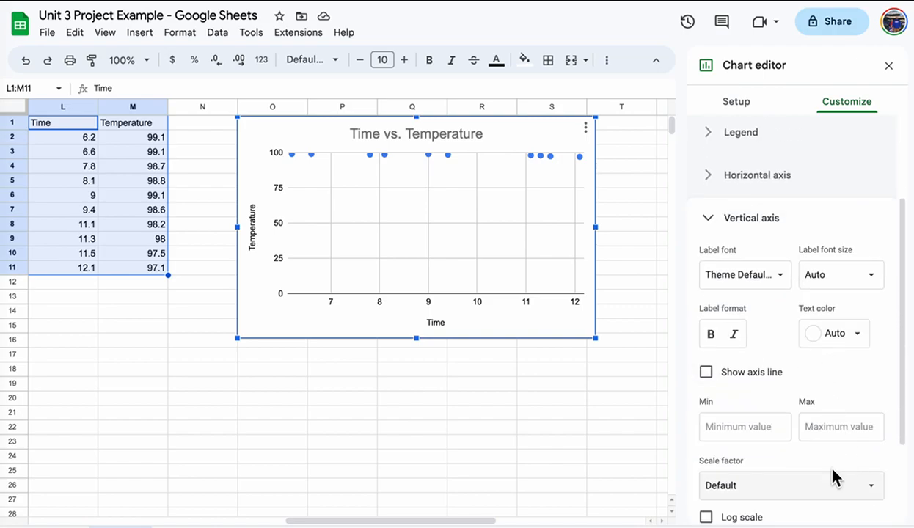
pyautogui.click(739, 430)
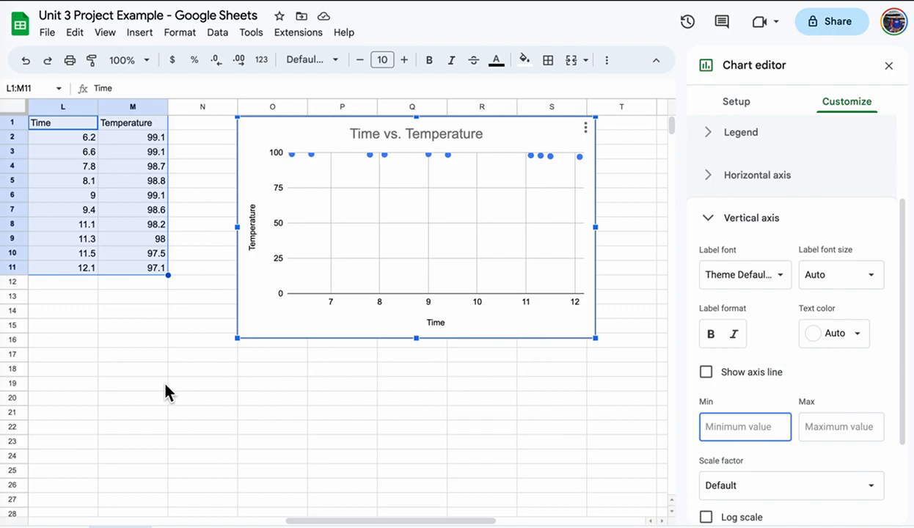
pyautogui.write('95')
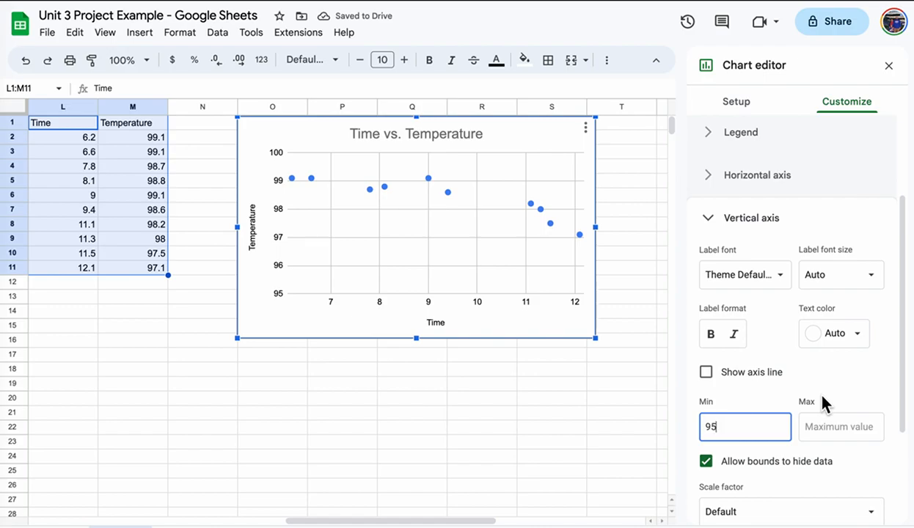
pyautogui.moveTo(729, 426); pyautogui.dragTo(691, 423)
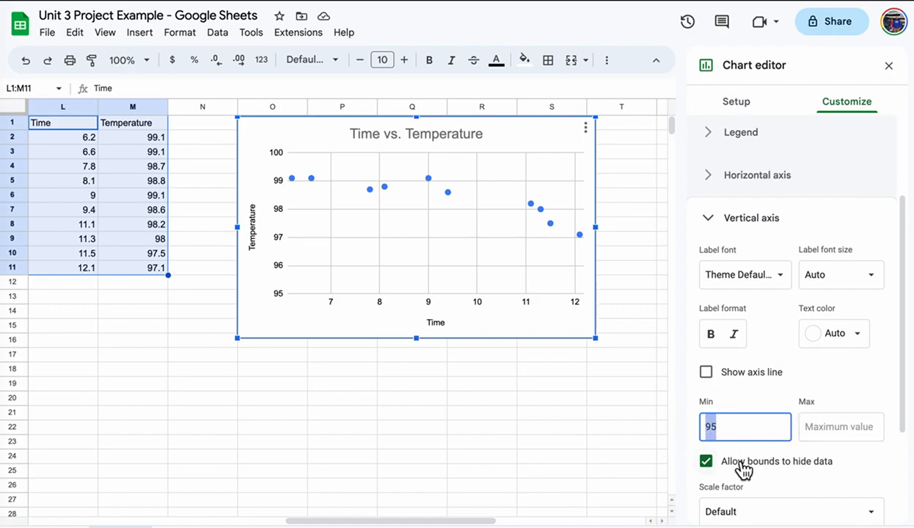
pyautogui.write('96')
pyautogui.click(836, 424)
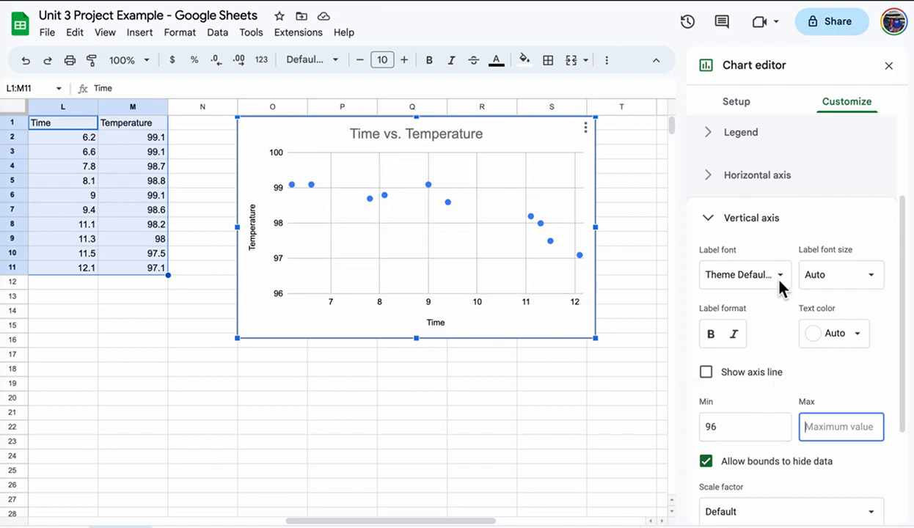
pyautogui.click(715, 226)
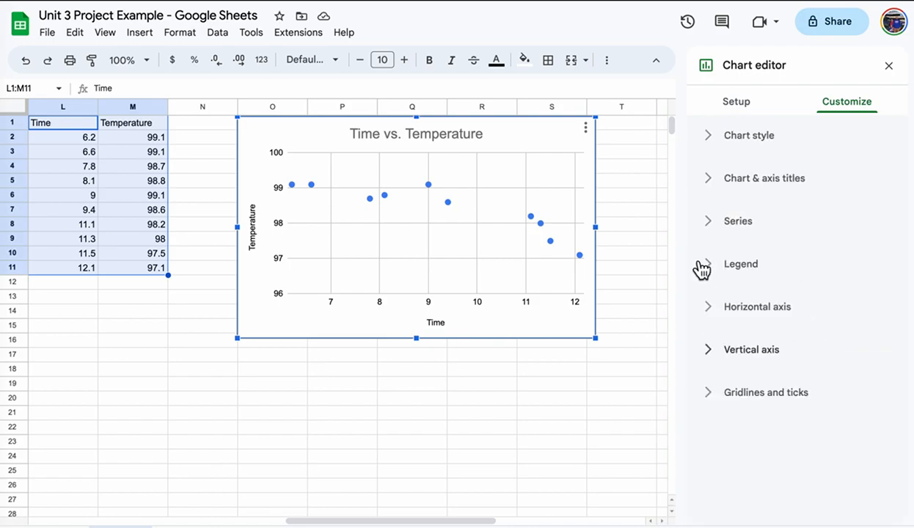
# Add a linear trendline to the scatter series, leaving error bars and data labels off.
pyautogui.click(709, 223)
pyautogui.scroll(-5, 860, 355)
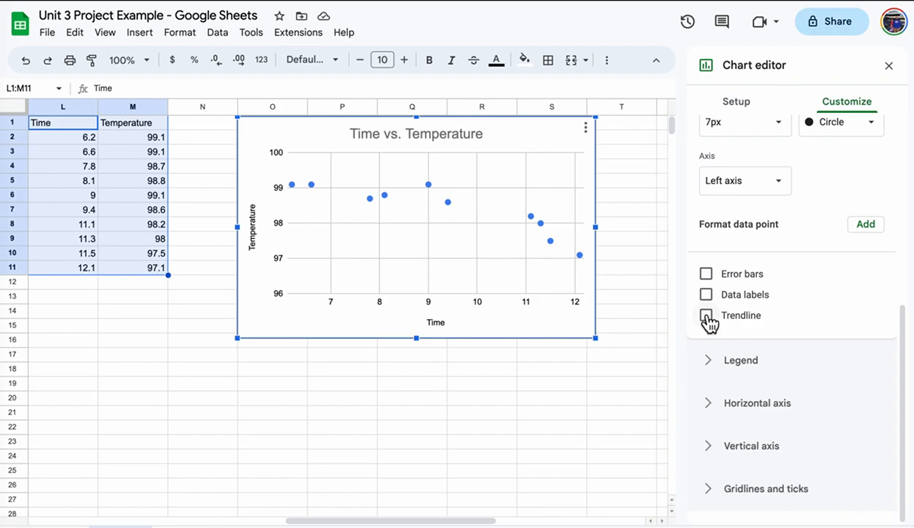
pyautogui.click(706, 274)
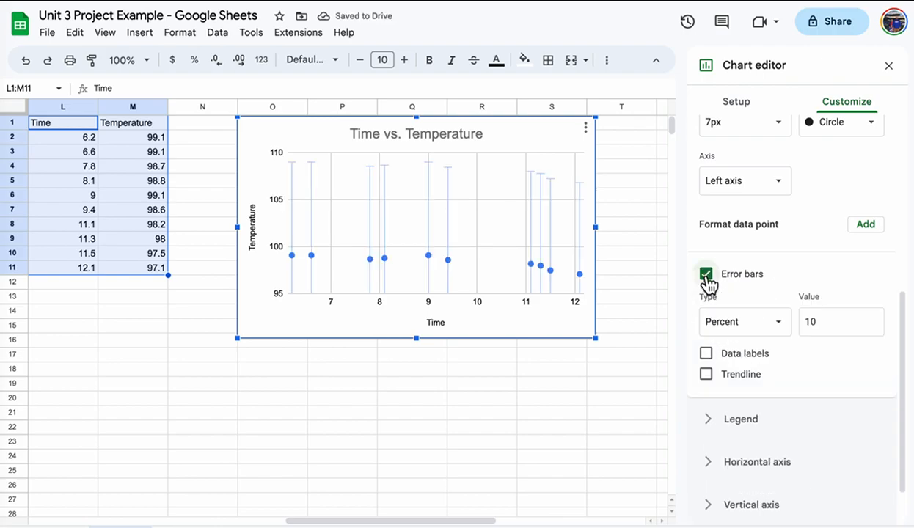
pyautogui.click(706, 275)
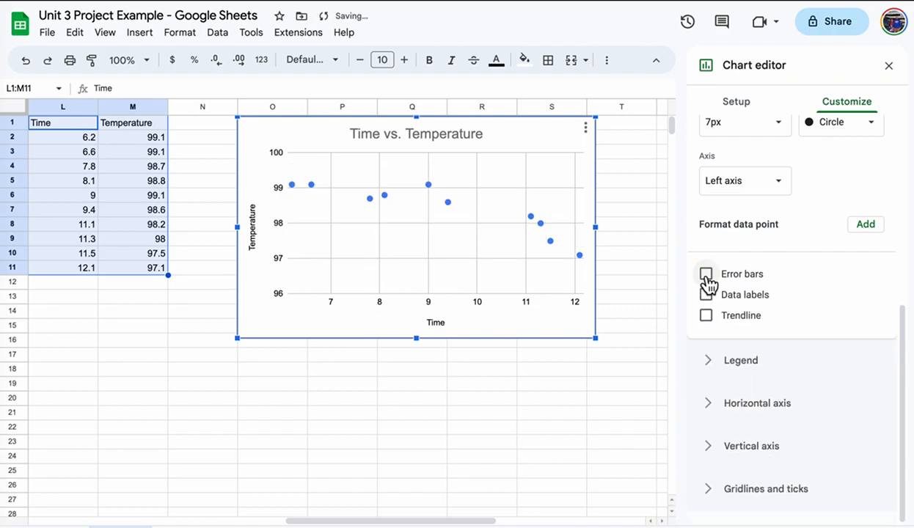
pyautogui.click(707, 295)
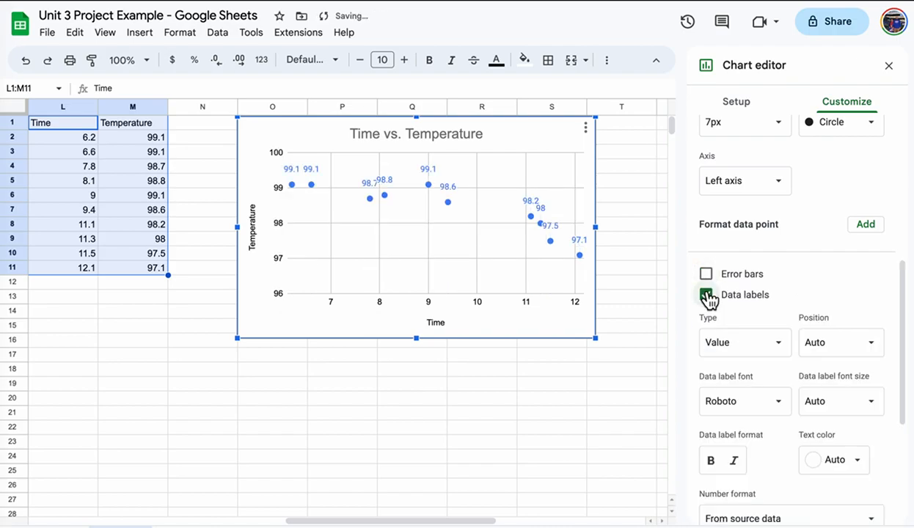
pyautogui.click(706, 295)
pyautogui.scroll(3, 858, 275)
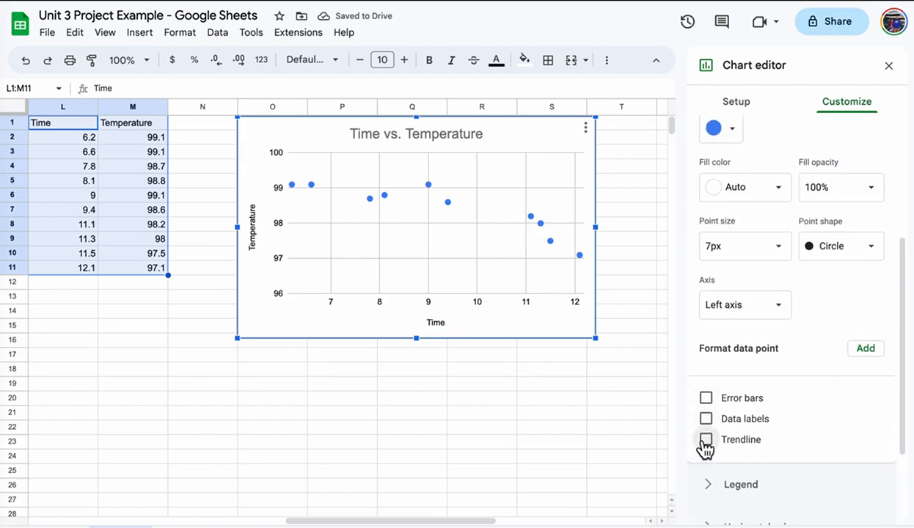
pyautogui.click(706, 439)
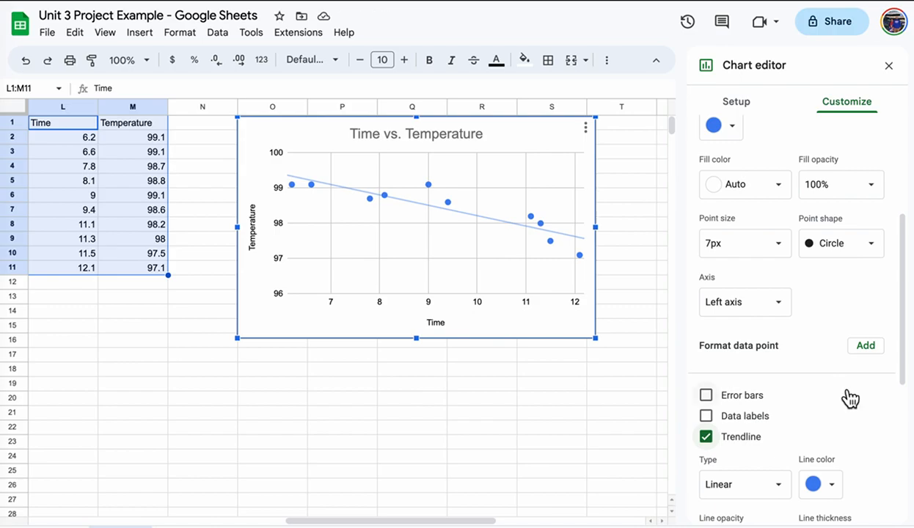
pyautogui.scroll(-2, 850, 399)
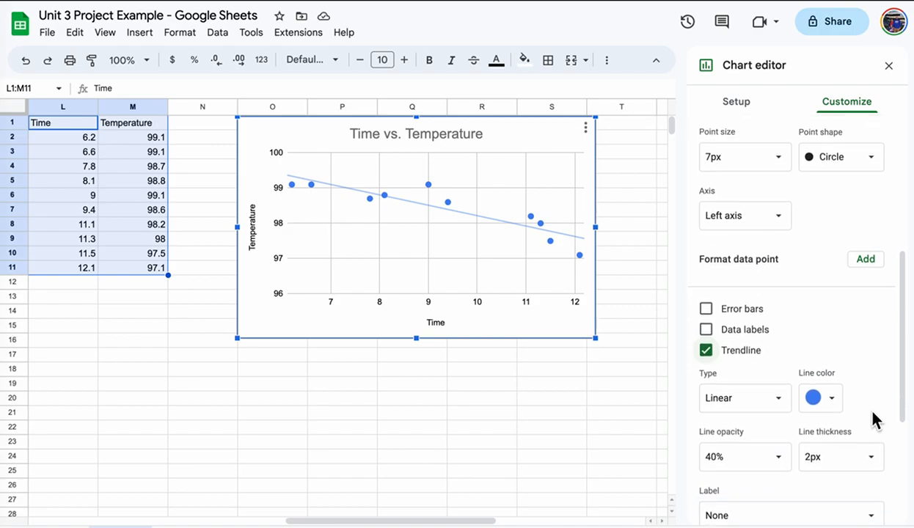
pyautogui.scroll(-1, 865, 408)
pyautogui.scroll(-1, 860, 405)
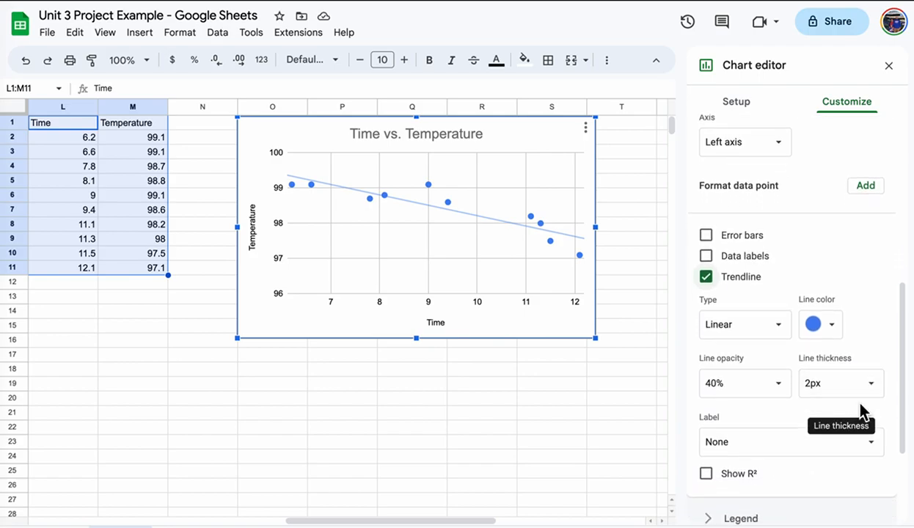
# Label the trendline with its equation -0.295*x + 101 and show R² = 0.791.
pyautogui.click(865, 413)
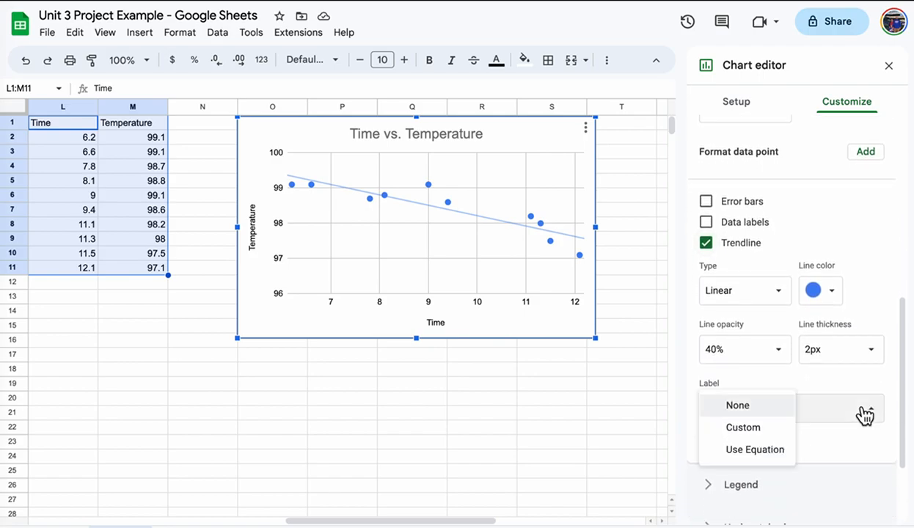
pyautogui.click(760, 450)
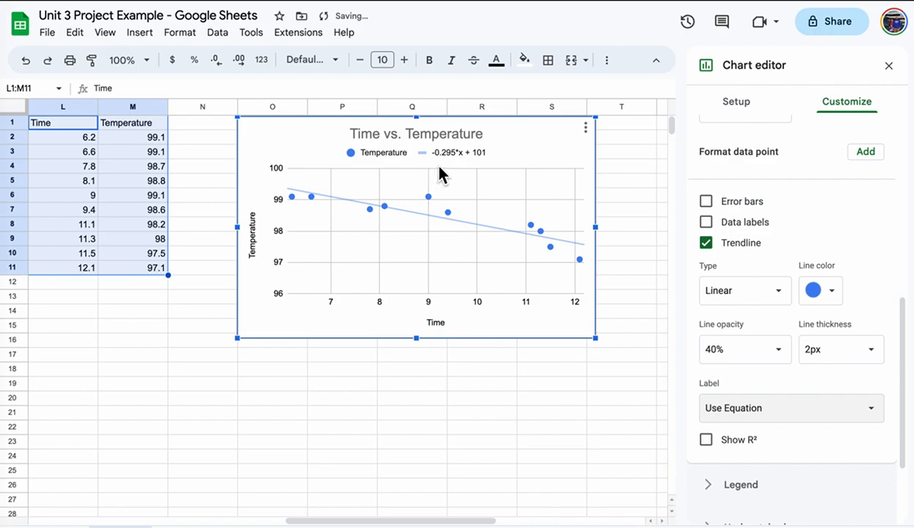
pyautogui.click(706, 446)
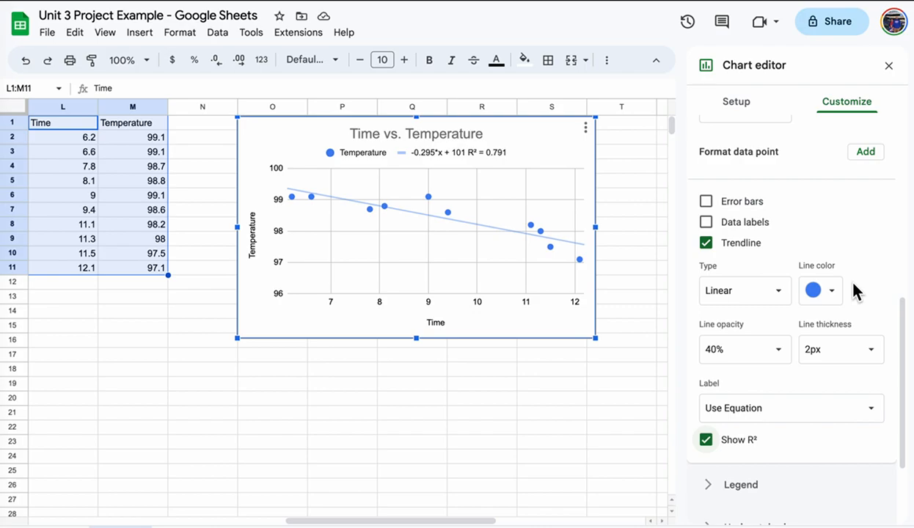
# Try exponential, linear, logarithmic, power series and moving average trendline types.
pyautogui.click(756, 293)
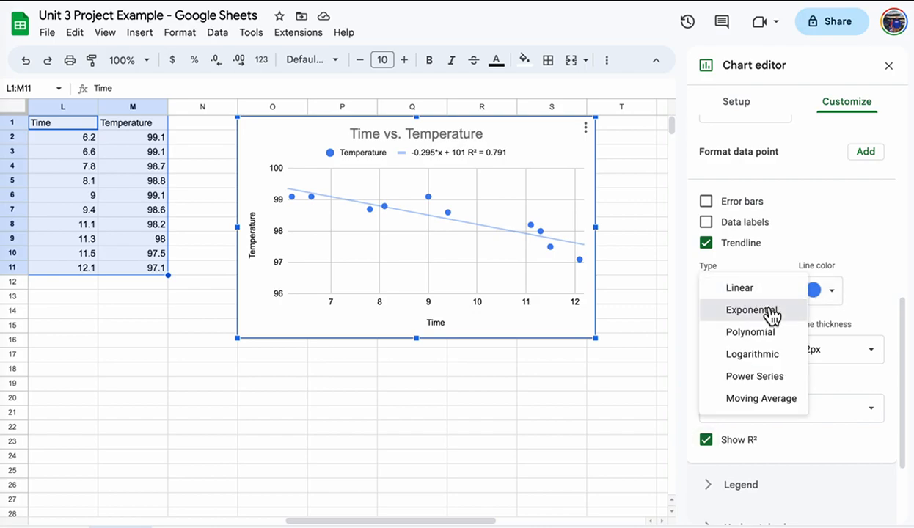
pyautogui.click(768, 311)
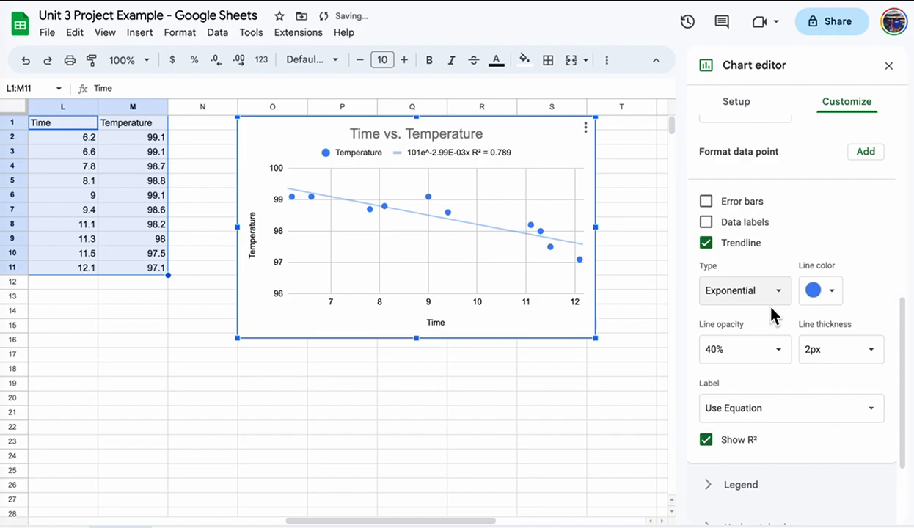
pyautogui.click(766, 297)
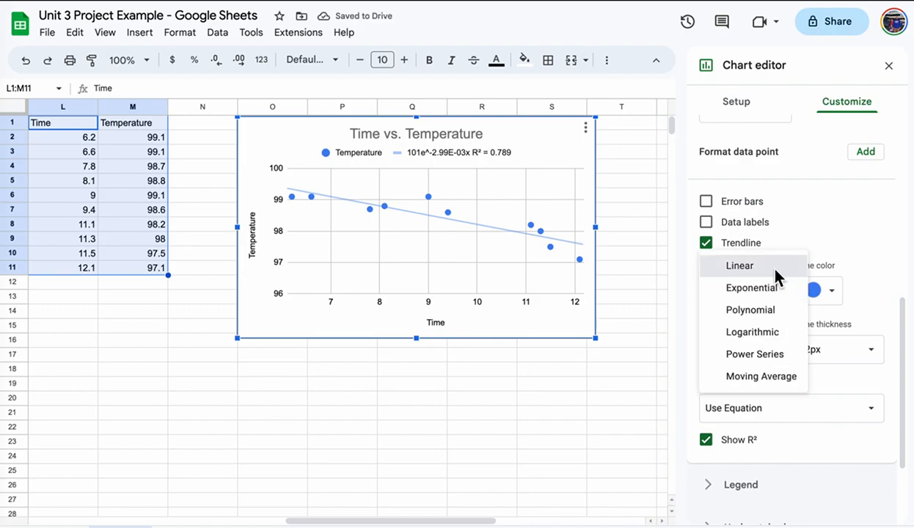
pyautogui.click(775, 272)
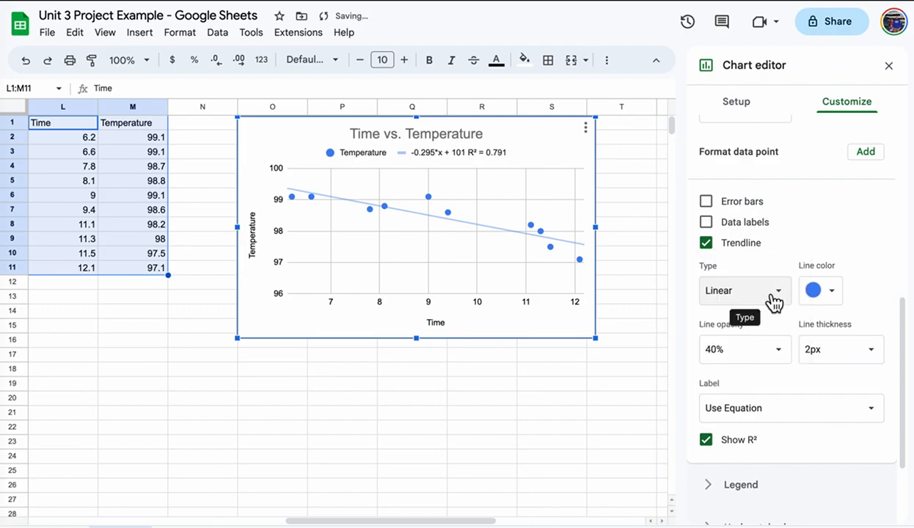
pyautogui.click(772, 300)
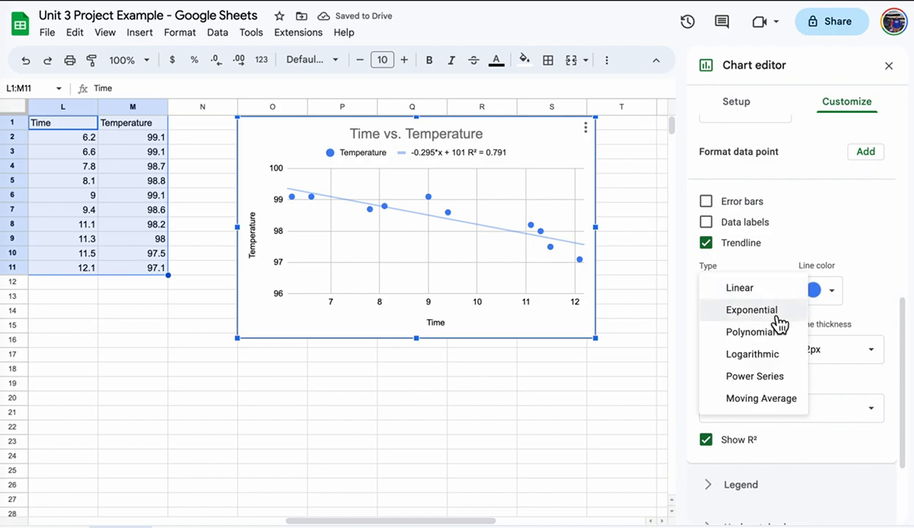
pyautogui.click(755, 310)
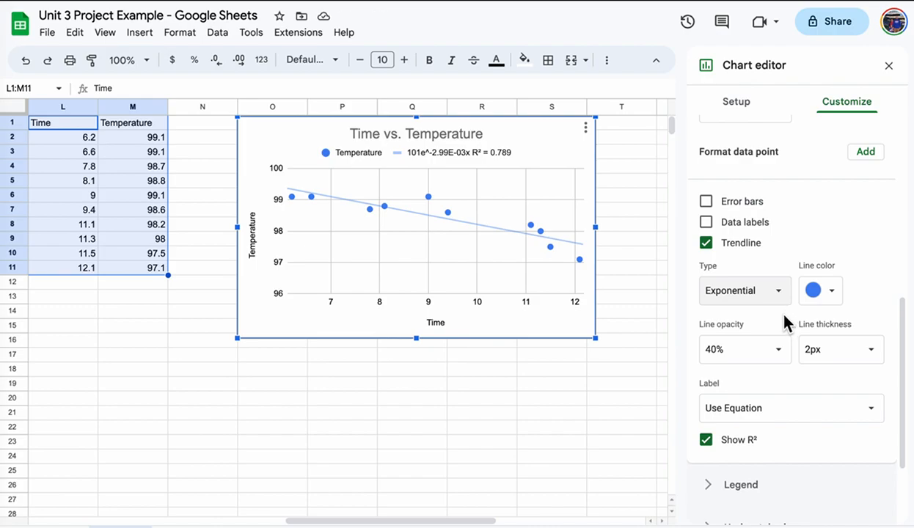
pyautogui.click(774, 297)
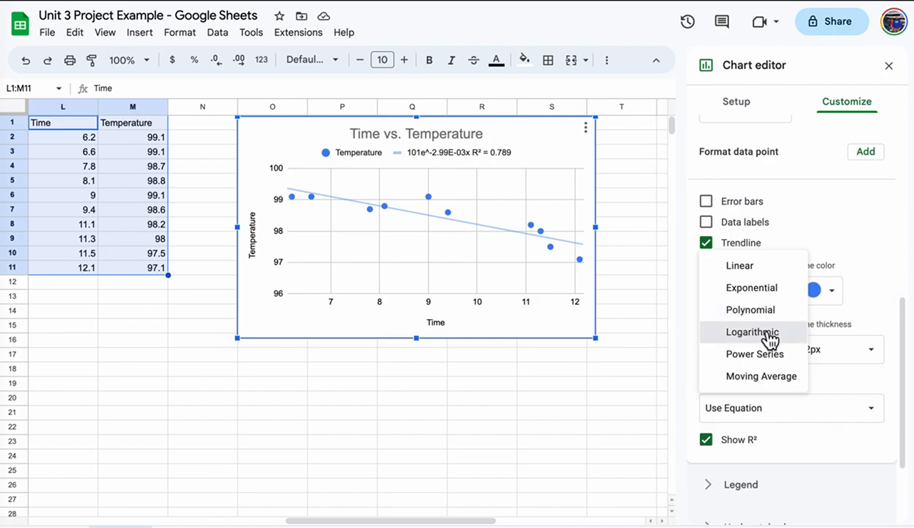
pyautogui.click(770, 333)
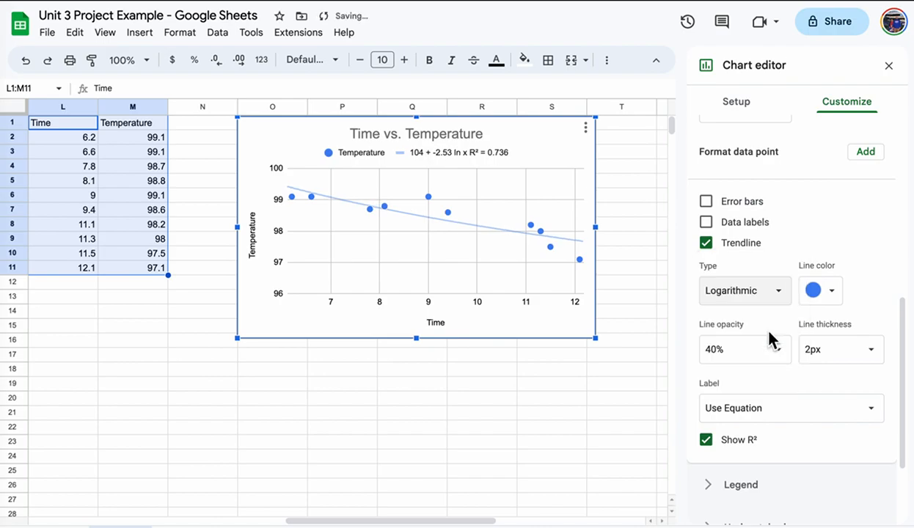
pyautogui.click(772, 296)
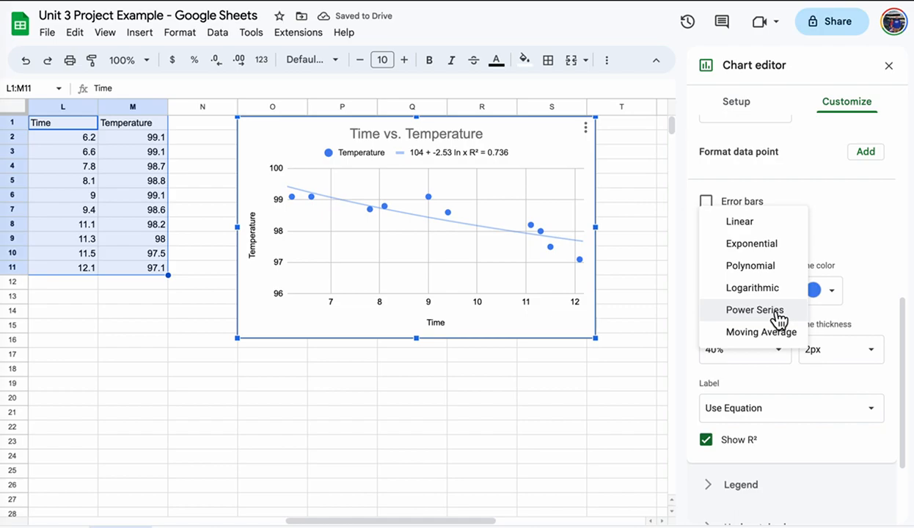
pyautogui.click(774, 311)
pyautogui.click(775, 287)
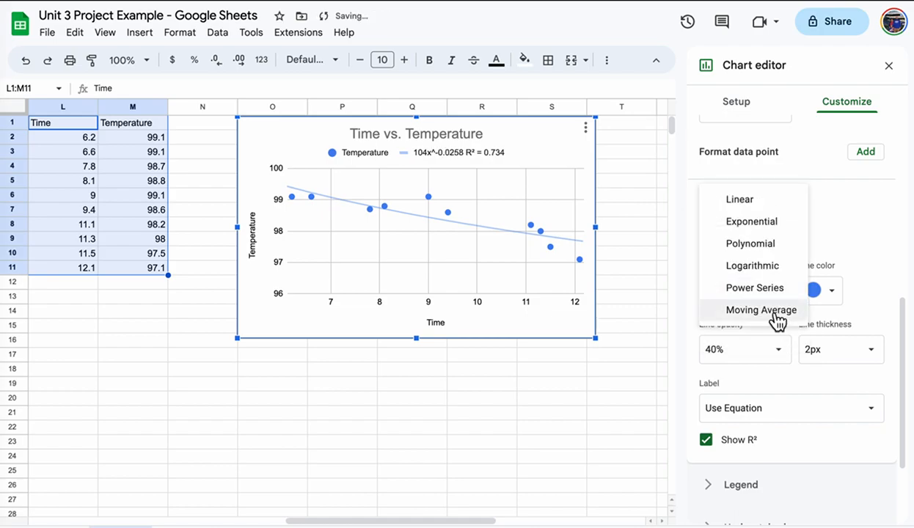
pyautogui.click(771, 312)
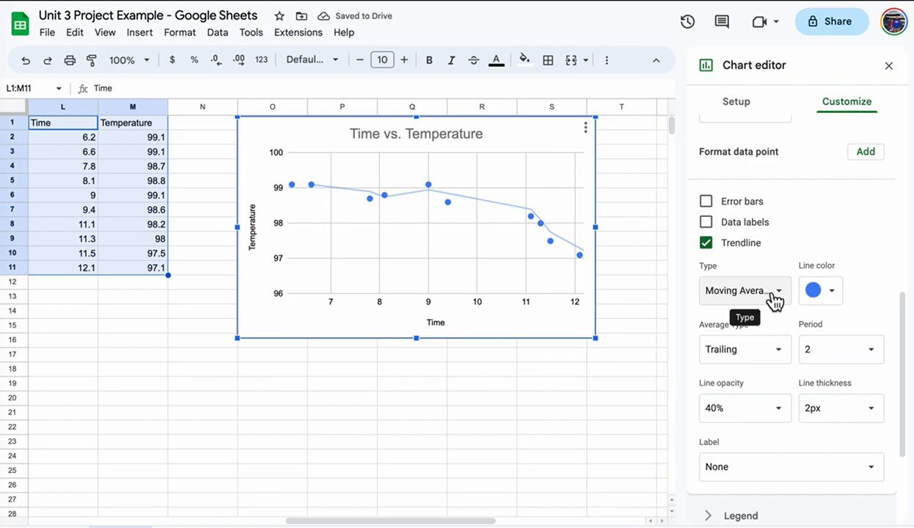
# Switch to a degree-2 polynomial trendline, showing its equation and R² = 0.903 in the legend.
pyautogui.click(774, 295)
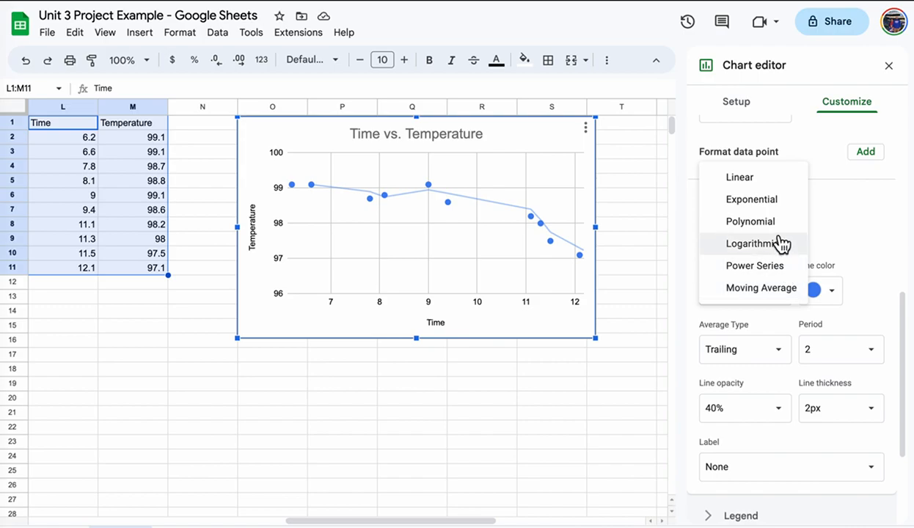
pyautogui.click(776, 223)
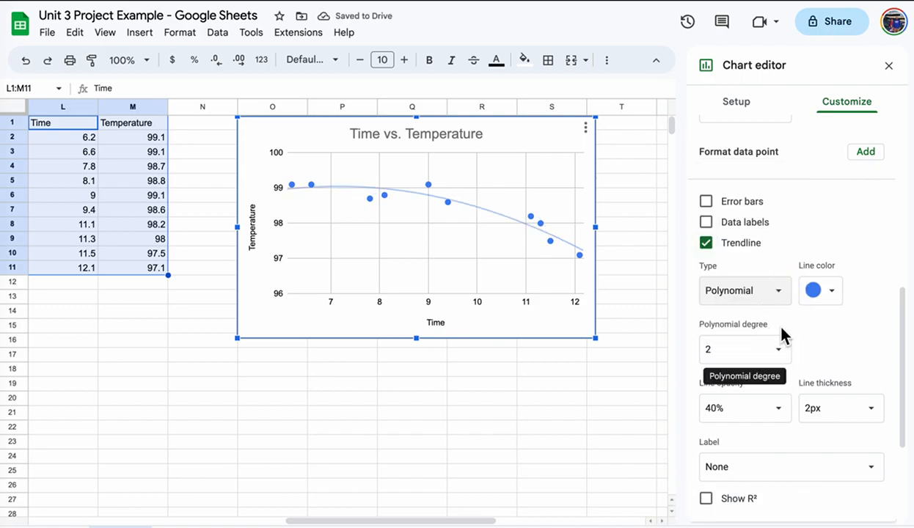
pyautogui.scroll(-1, 779, 332)
pyautogui.click(732, 402)
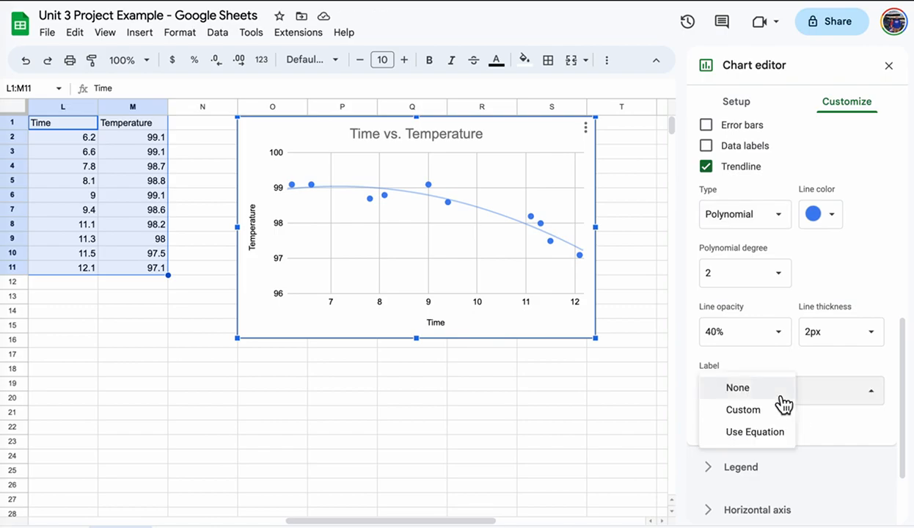
pyautogui.click(754, 431)
pyautogui.click(707, 424)
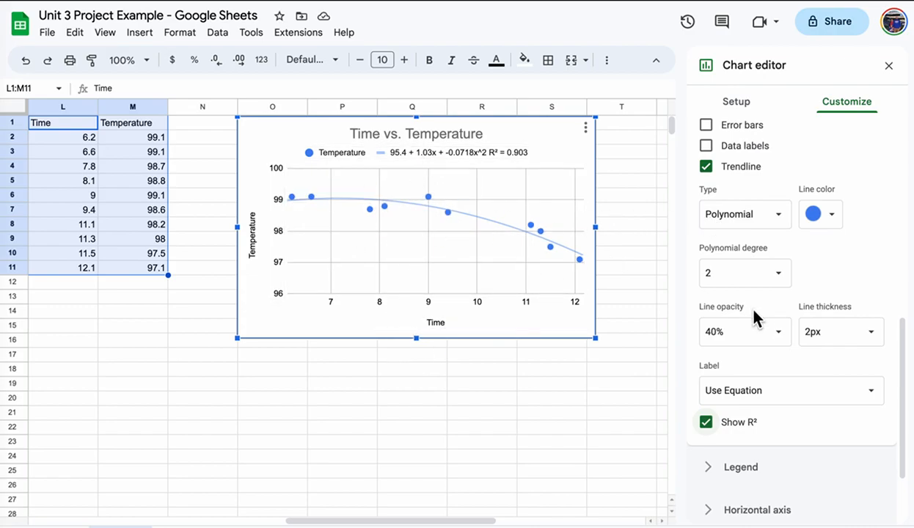
# Close the chart editor and enter 'No outliers' in cell L13.
pyautogui.click(80, 285)
pyautogui.click(66, 294)
pyautogui.write('No outliers')
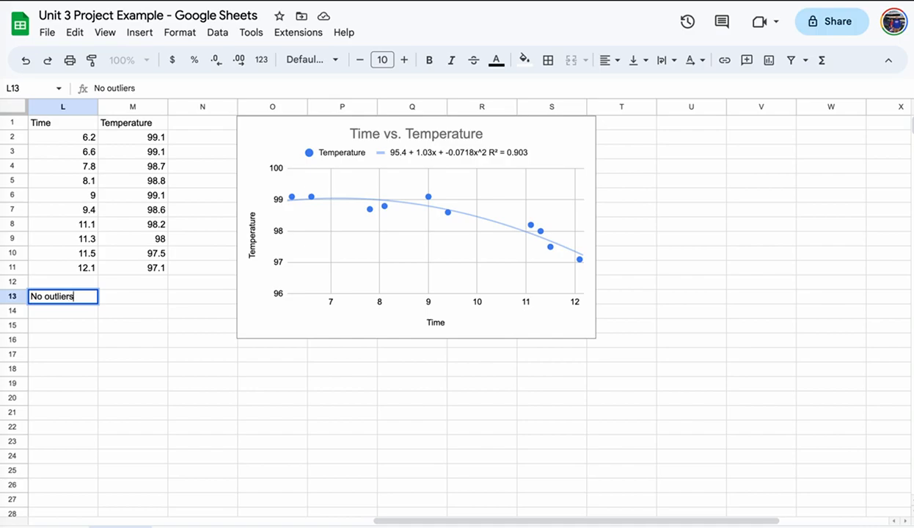
pyautogui.press('Return')
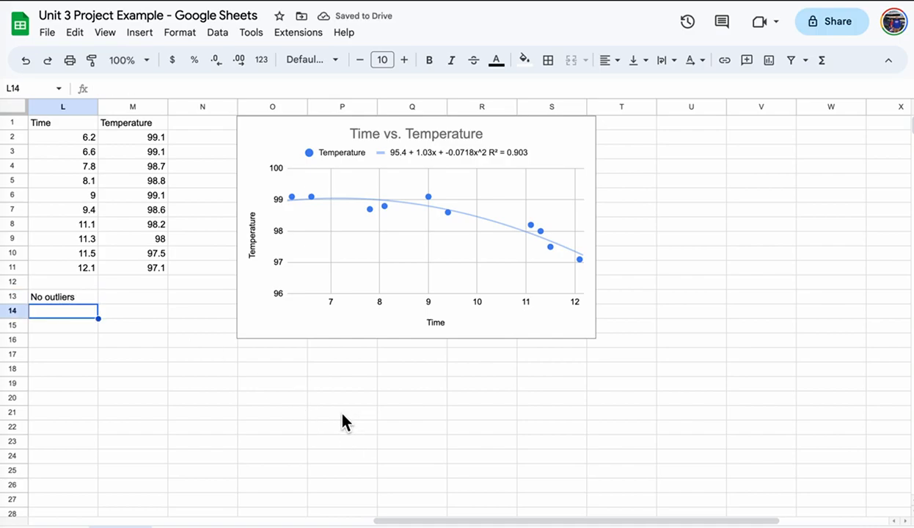
# Bring the Unit 3 Project instructions document in Word to the front.
pyautogui.rightClick(6, 70)
pyautogui.click(110, 65)
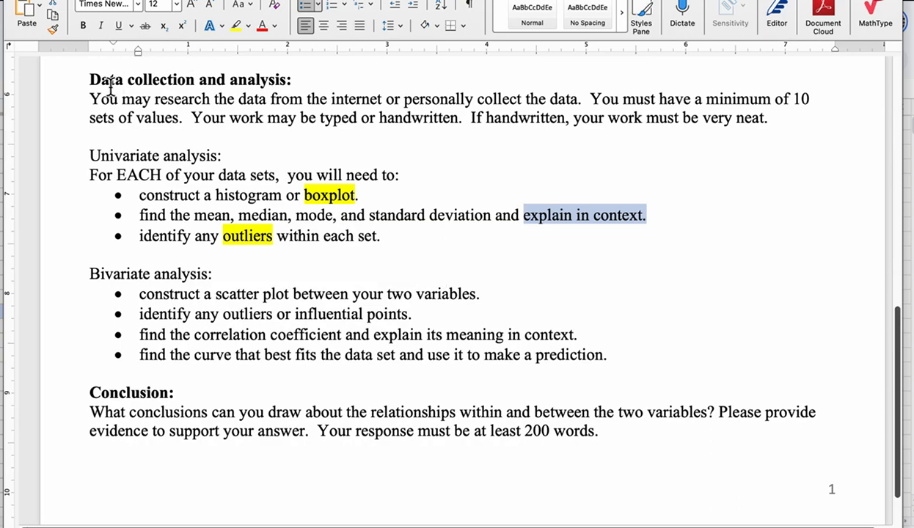
# Back in the spreadsheet, label cell L15 'correlation coefficient:'.
pyautogui.click(3, 258)
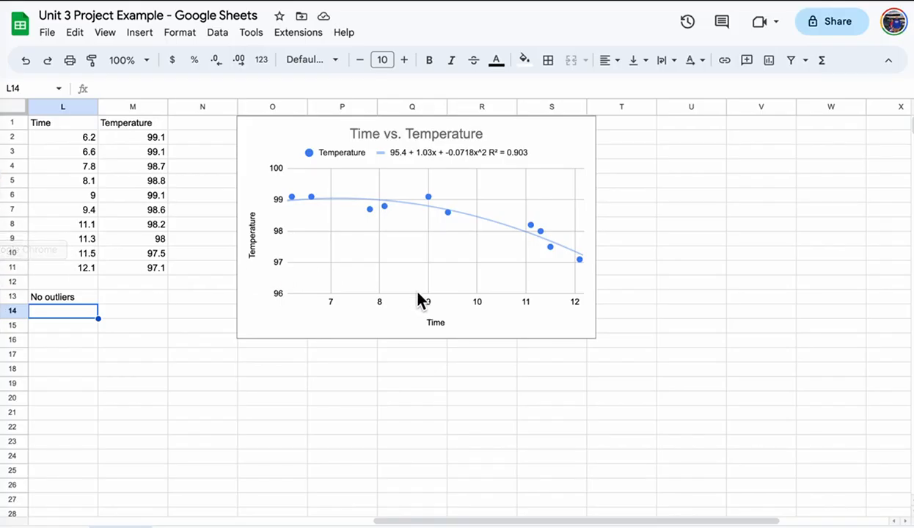
pyautogui.click(61, 340)
pyautogui.click(56, 329)
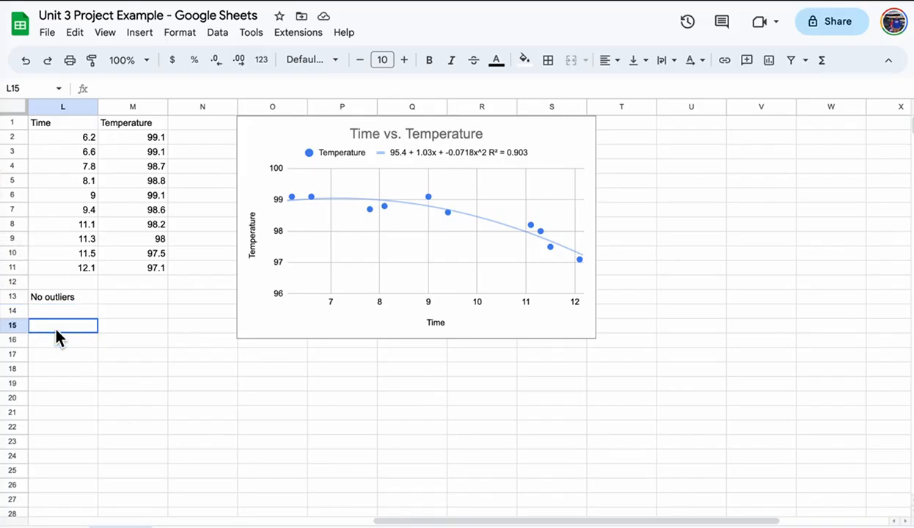
pyautogui.write('c')
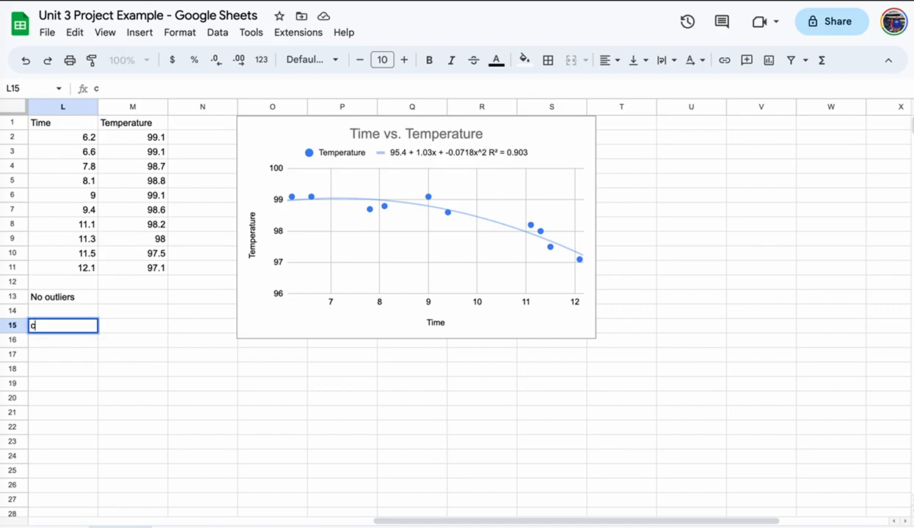
pyautogui.write('orrelation')
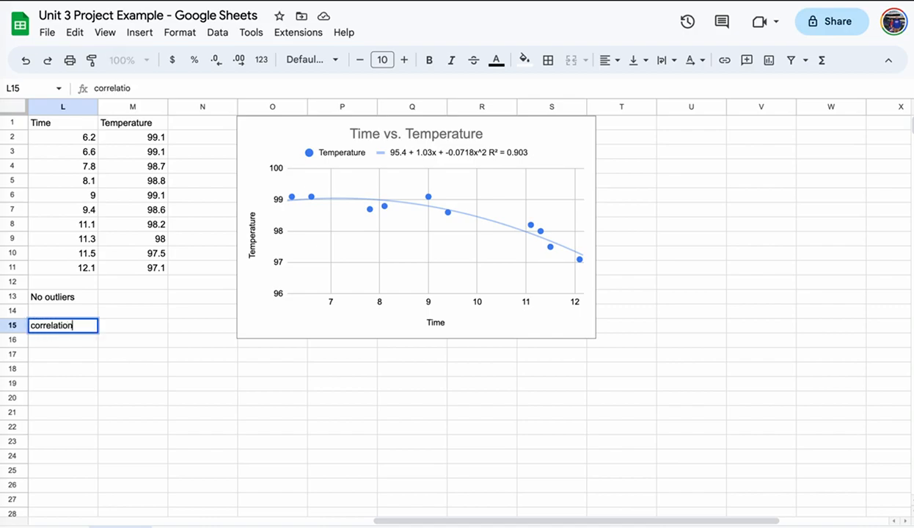
pyautogui.write(' coefficient')
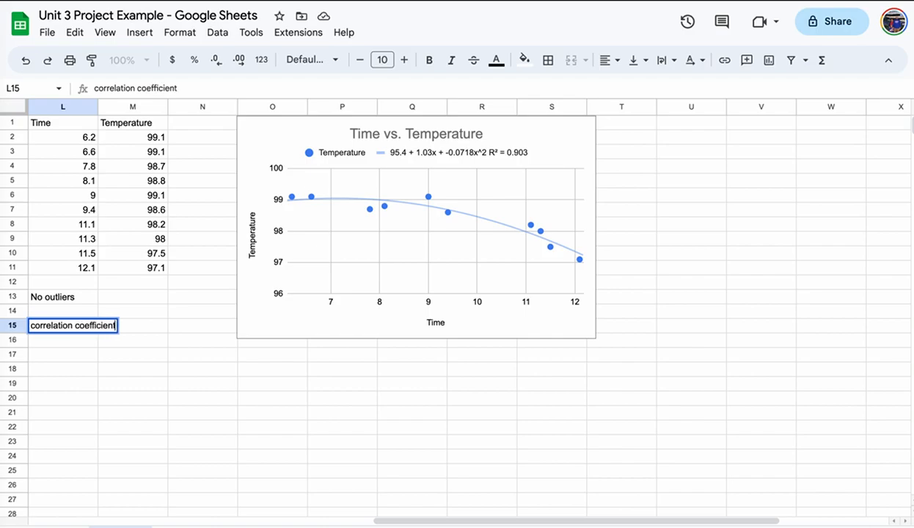
pyautogui.write(':')
pyautogui.press('Return')
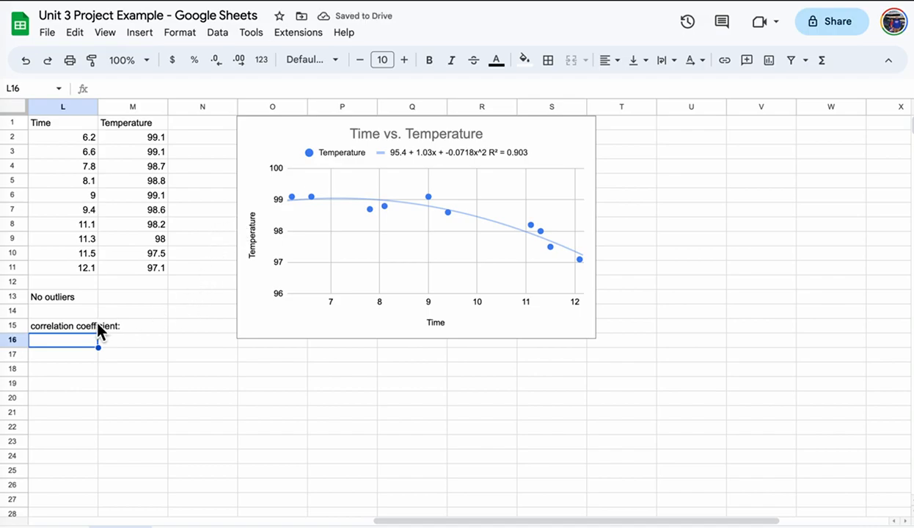
# Enter =sqrt(0.903) and the note 'Strong correlation between time and temperature' below it.
pyautogui.write('=')
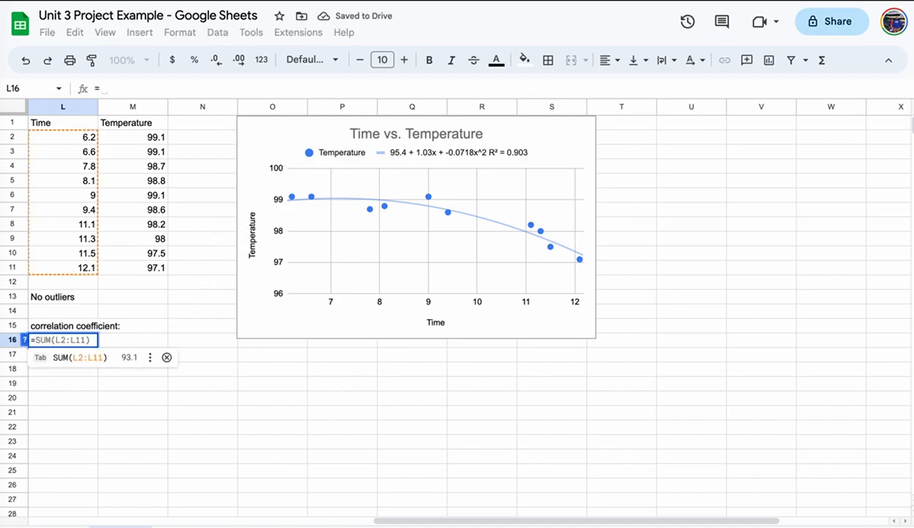
pyautogui.write('sqrt(')
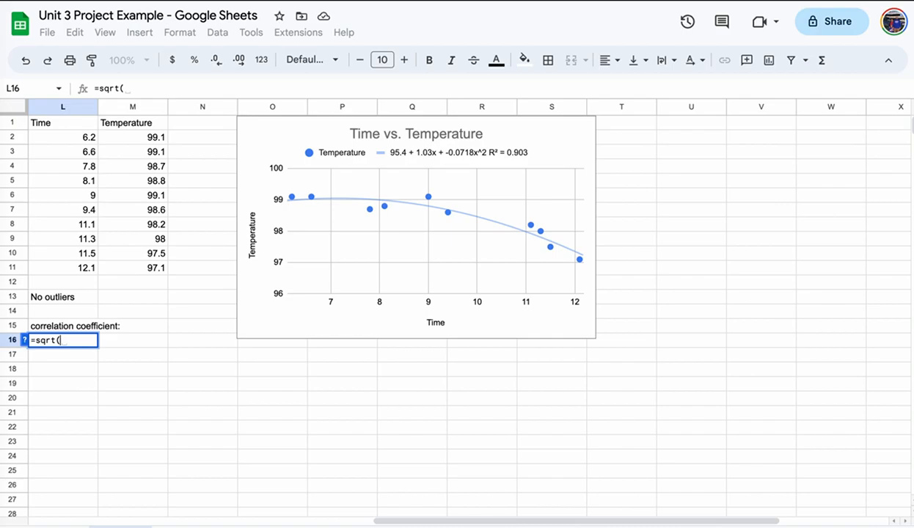
pyautogui.write('0.90')
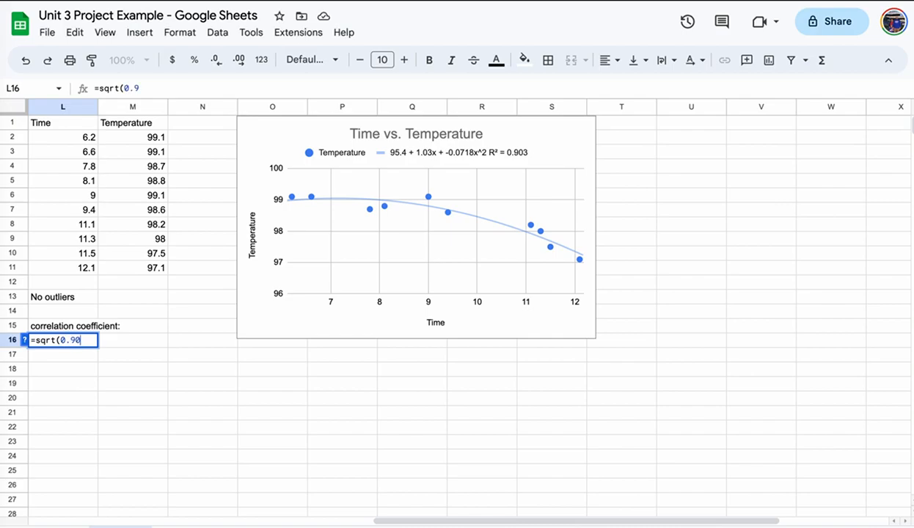
pyautogui.write('3)')
pyautogui.press('Return')
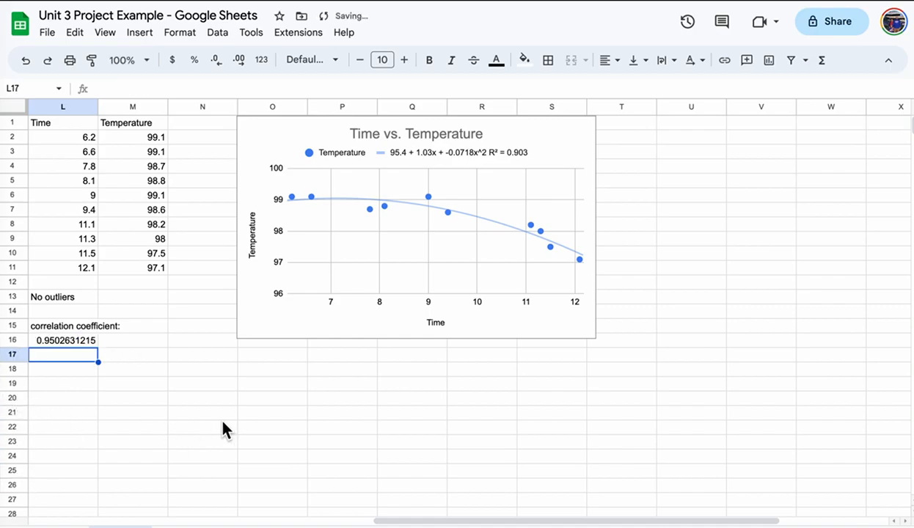
pyautogui.write('Strong ')
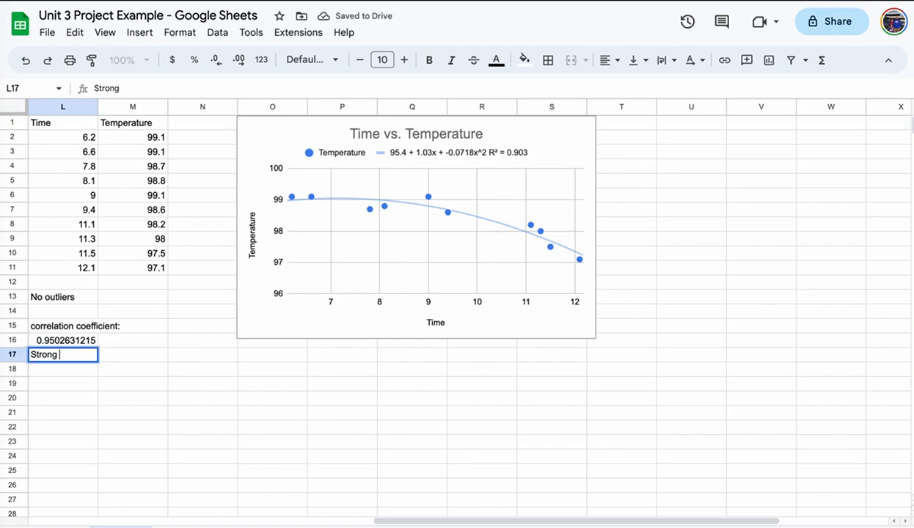
pyautogui.write('correla')
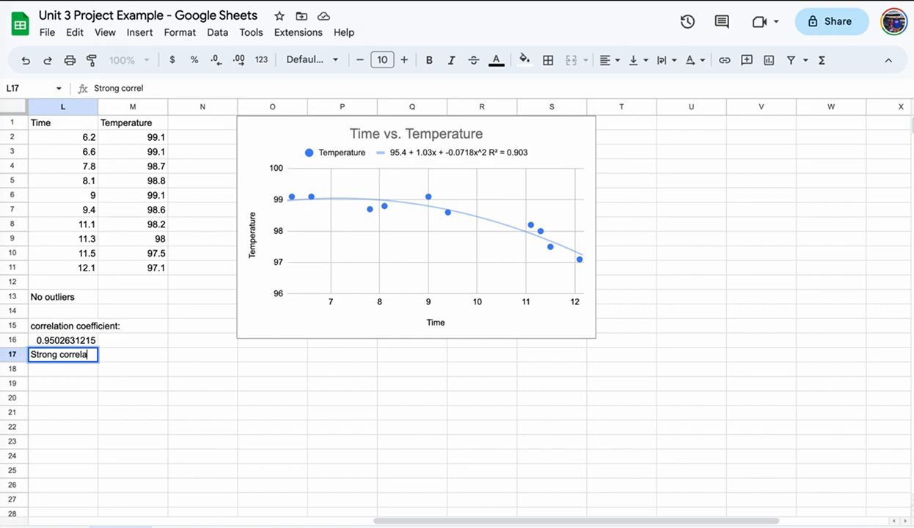
pyautogui.write('tion betw')
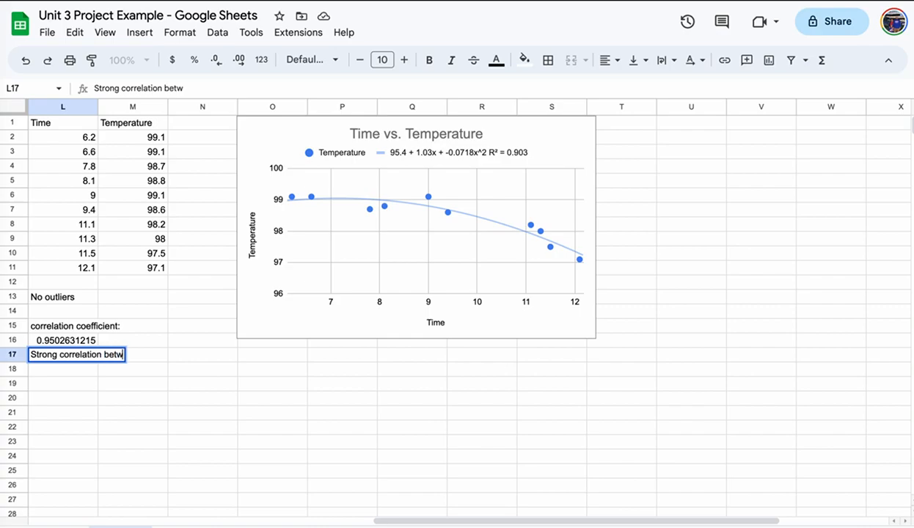
pyautogui.write('een tim')
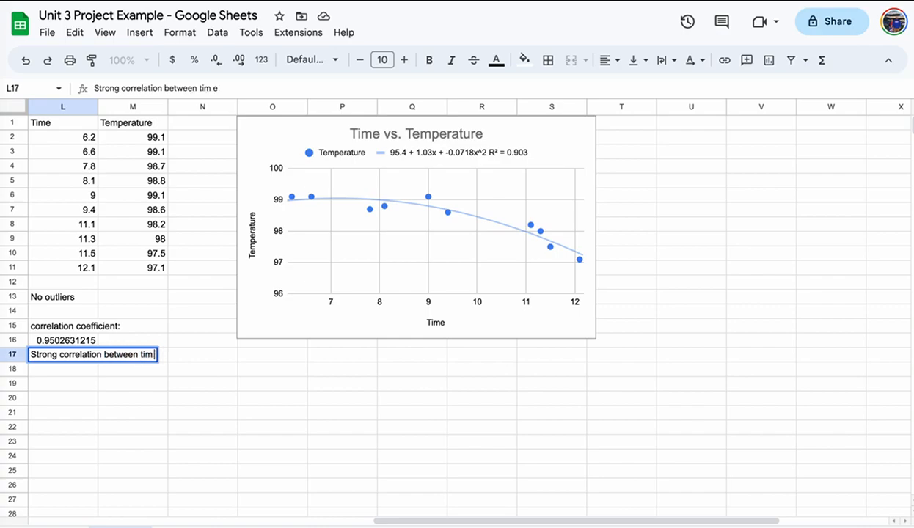
pyautogui.write('e and tem')
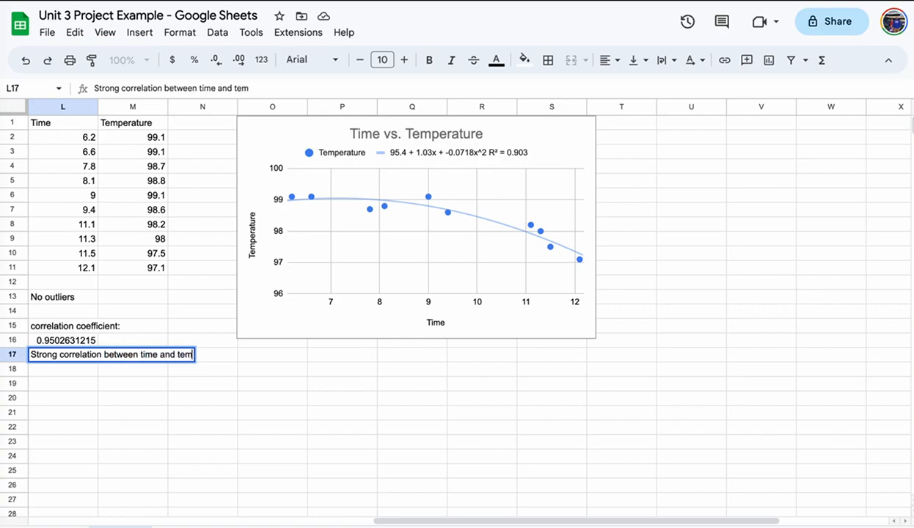
pyautogui.write('perature')
pyautogui.press('Return')
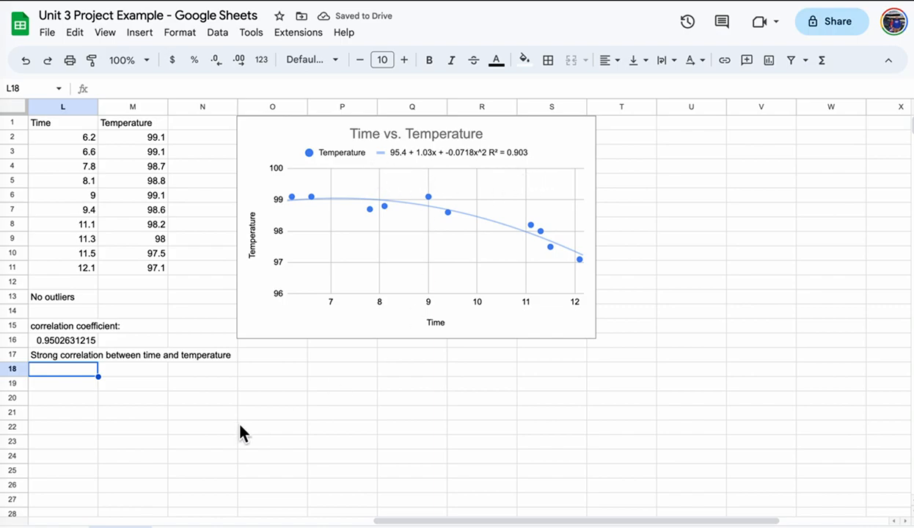
# Enter 'Predict the temperature for a person who runs a mile in 4 mins:' in L19.
pyautogui.click(73, 384)
pyautogui.write('Predict the temperature for a person who runs a mile in')
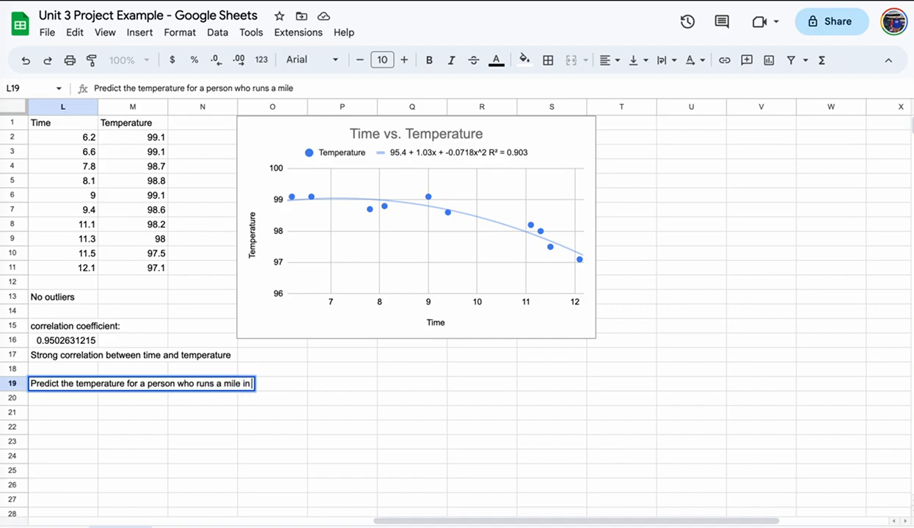
pyautogui.write(' 4 mins:')
pyautogui.press('Return')
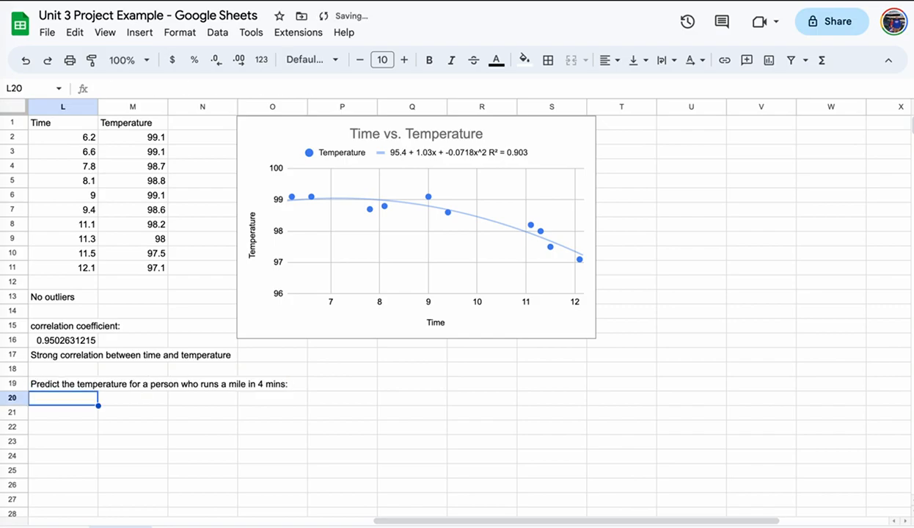
# Enter the linear prediction =95.4+1.03*4-0 in L20, giving 99.52.
pyautogui.write('=')
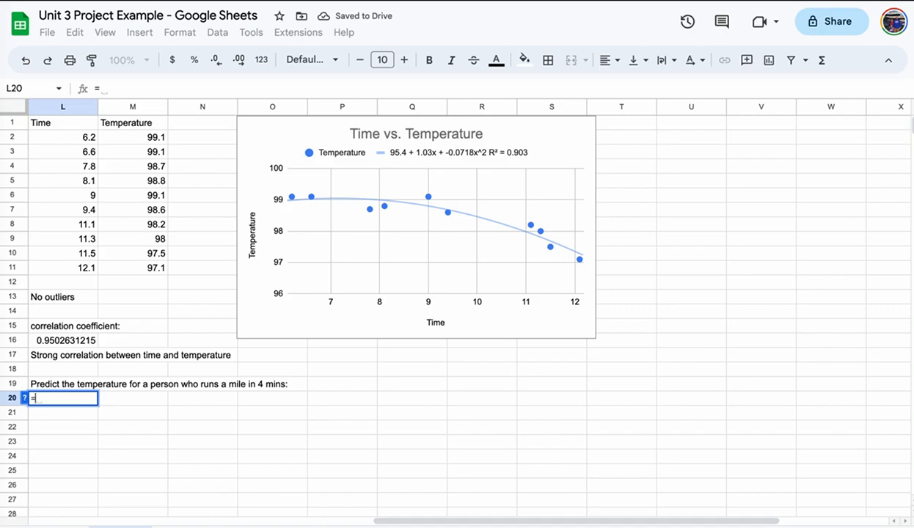
pyautogui.write('95.4+')
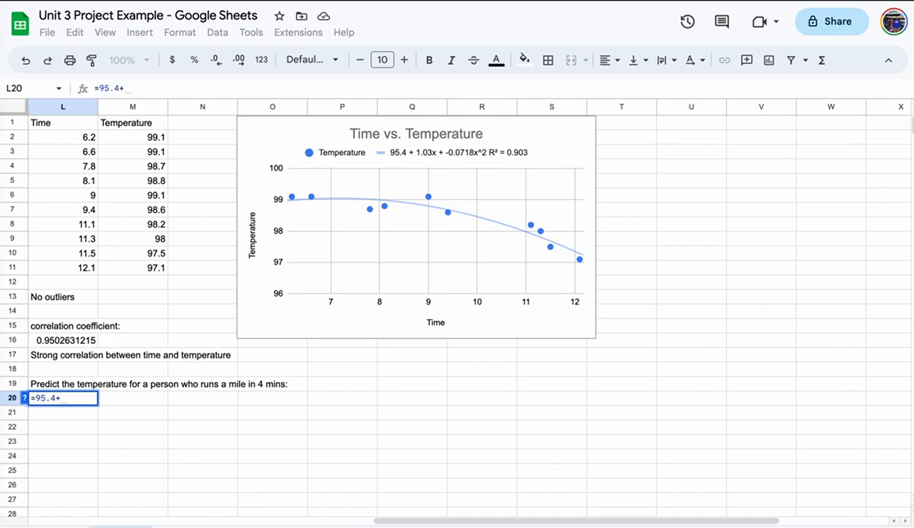
pyautogui.write('1.03*4')
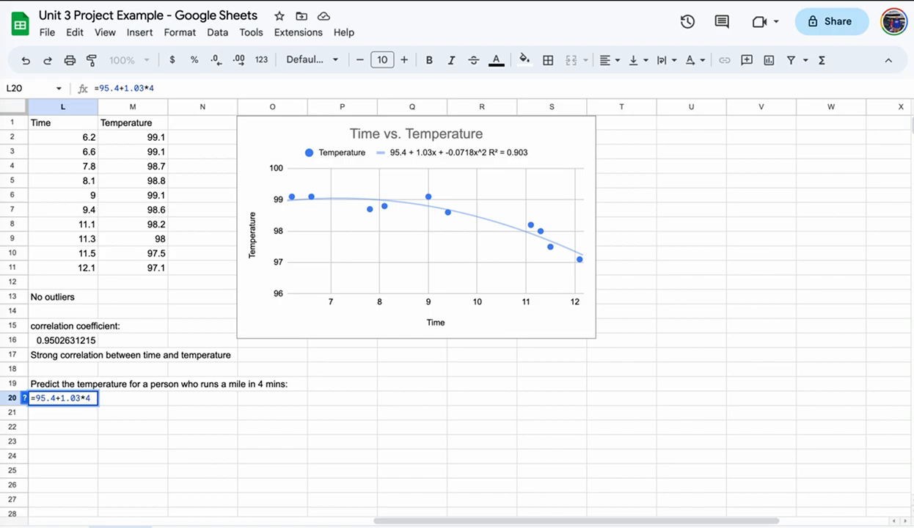
pyautogui.write('-')
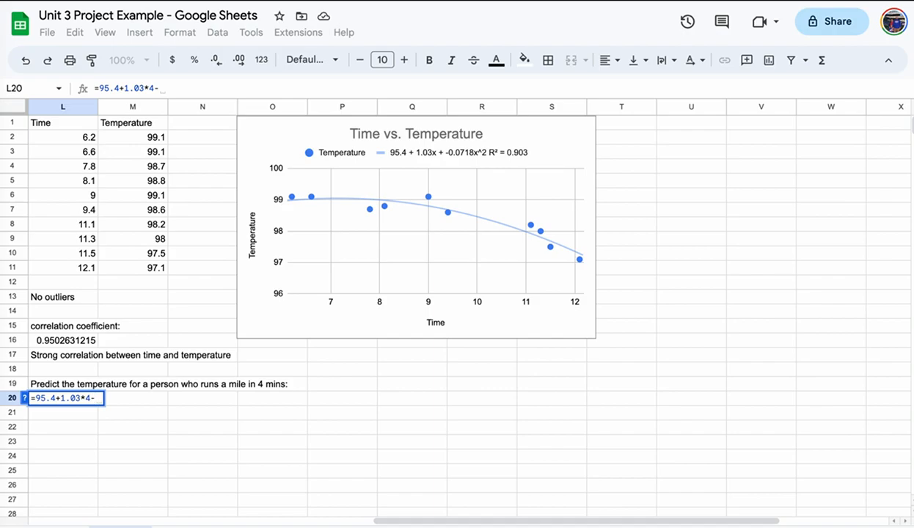
pyautogui.write('0')
pyautogui.press('Return')
pyautogui.write('0')
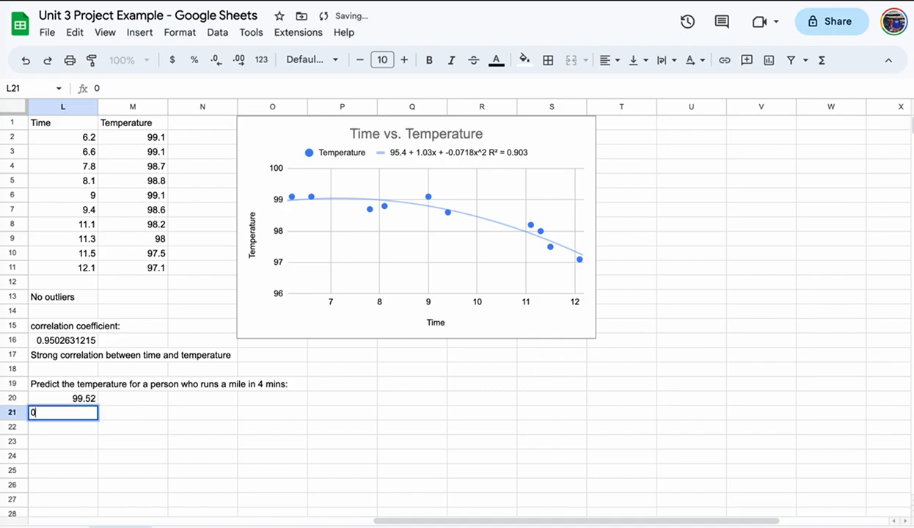
# Clear the stray 0 from L21 and extend L20's formula with .0718*4^2, giving 98.3712.
pyautogui.click(63, 399)
pyautogui.click(63, 413)
pyautogui.press('Delete')
pyautogui.click(63, 398)
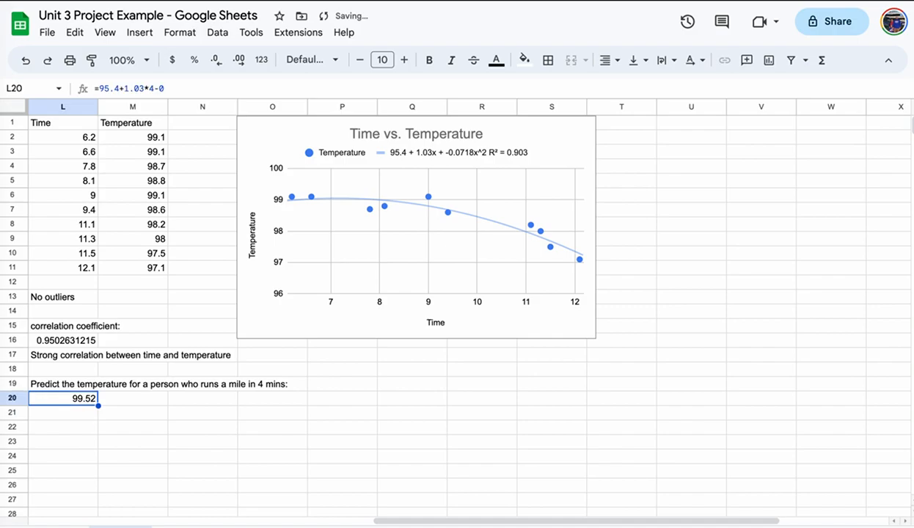
pyautogui.click(224, 88)
pyautogui.write('.0')
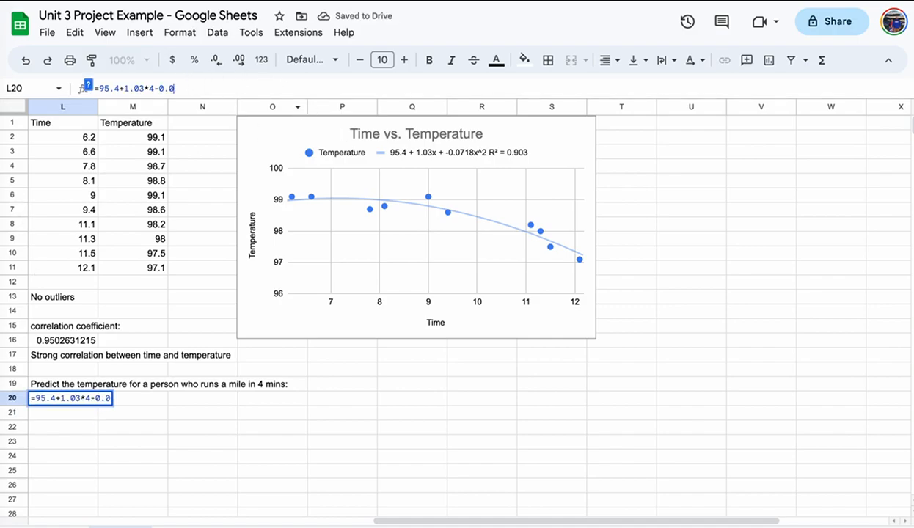
pyautogui.write('718')
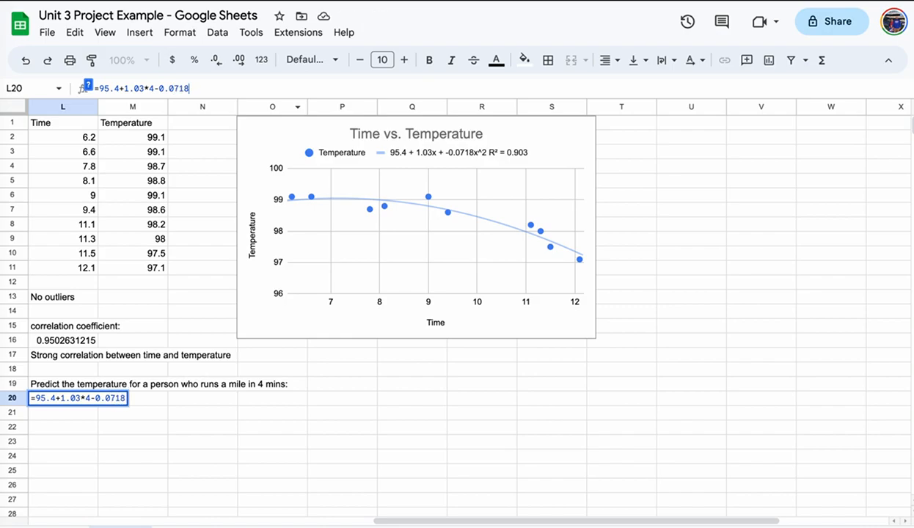
pyautogui.write('*')
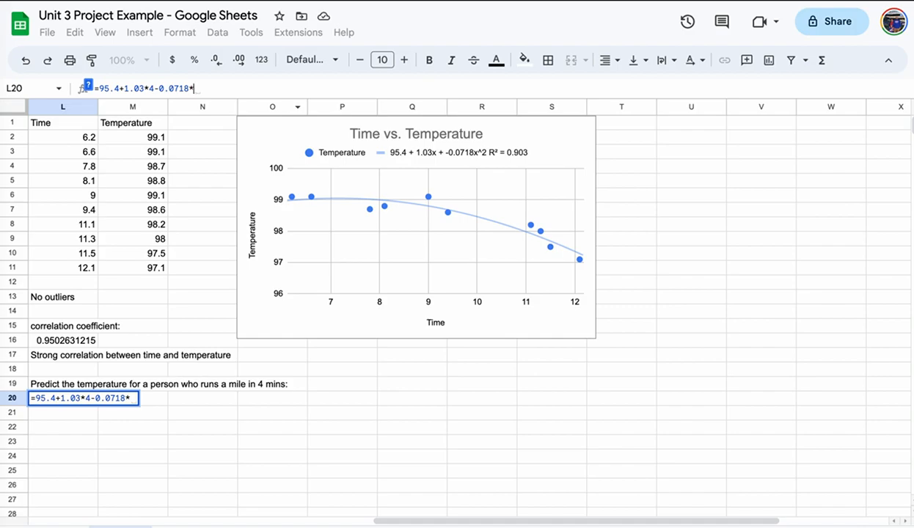
pyautogui.write('4')
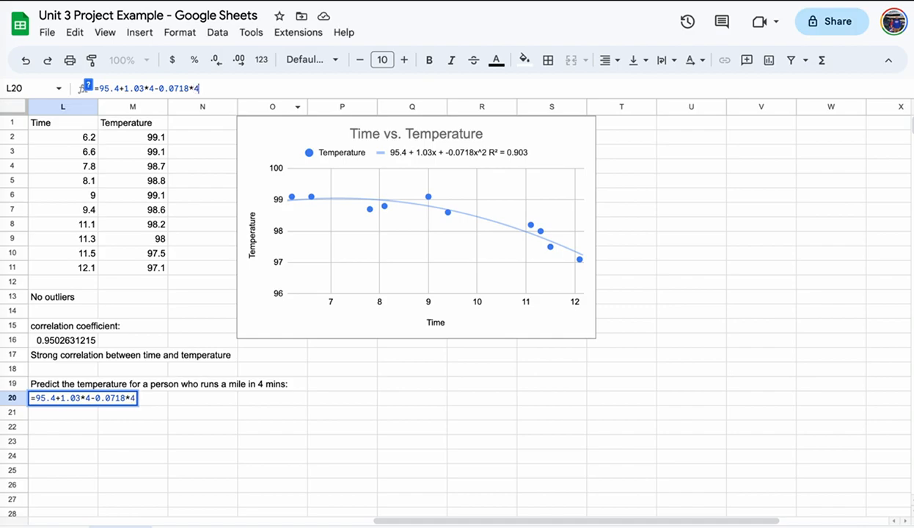
pyautogui.write('^2')
pyautogui.press('Return')
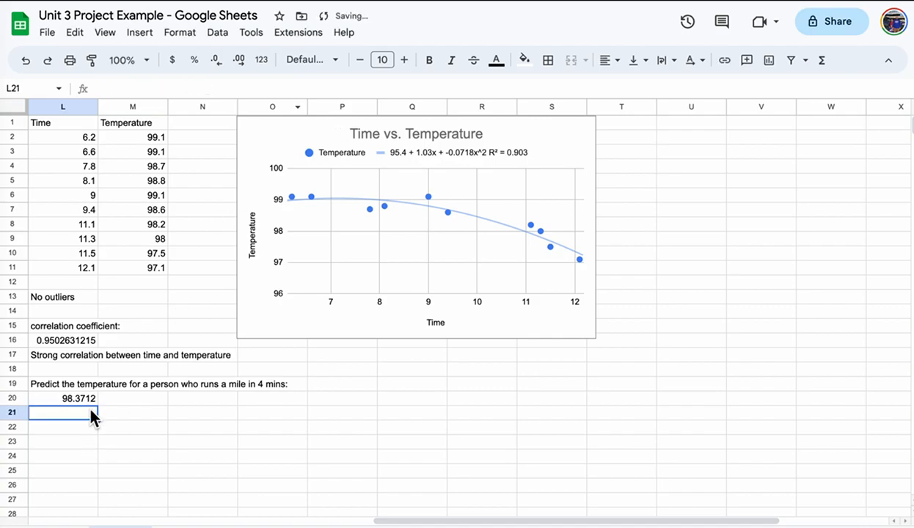
# Label the prediction 'degrees fahrenheit' in M20.
pyautogui.click(144, 402)
pyautogui.write('degr')
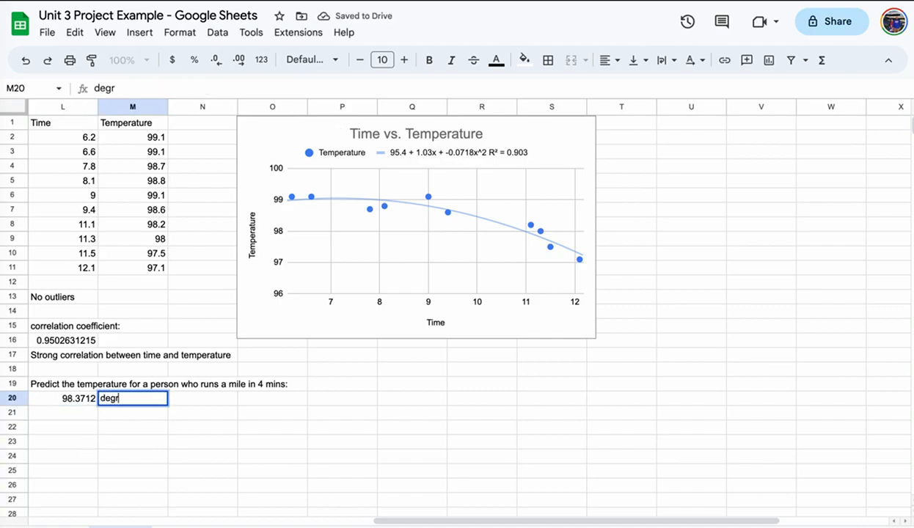
pyautogui.write('ees fa')
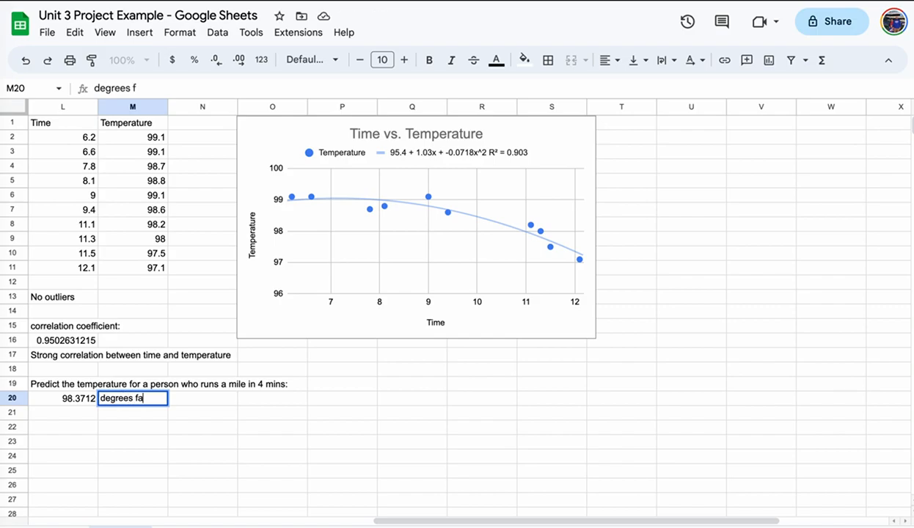
pyautogui.write('hrenheit')
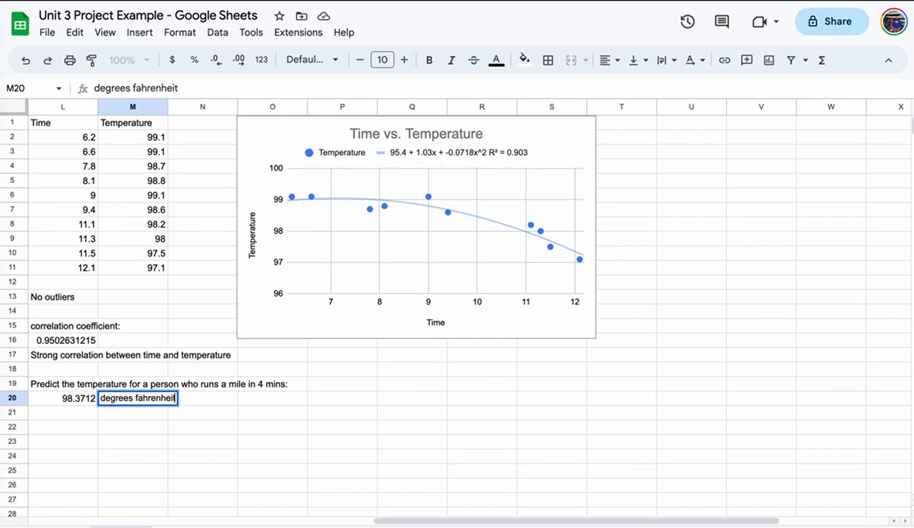
pyautogui.press('Return')
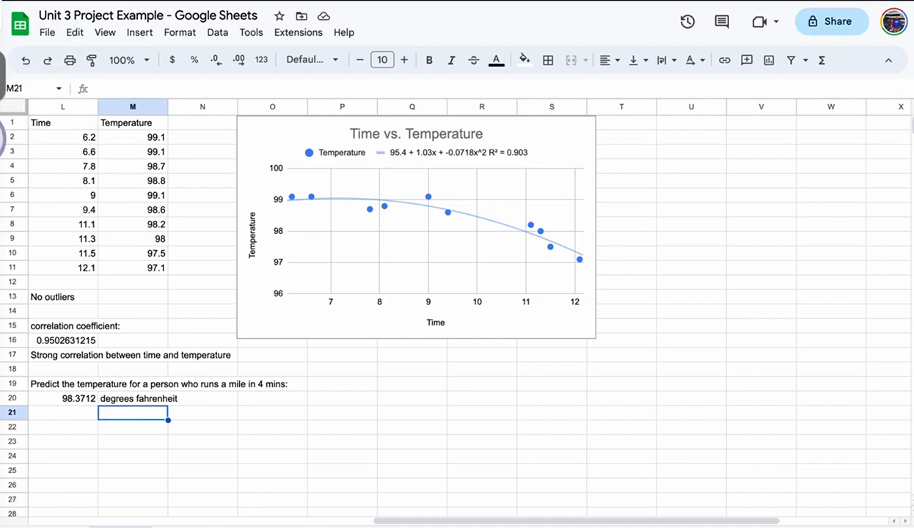
# Review the best-fit curve and Conclusion requirements in the Word project instructions.
pyautogui.rightClick(6, 74)
pyautogui.click(74, 69)
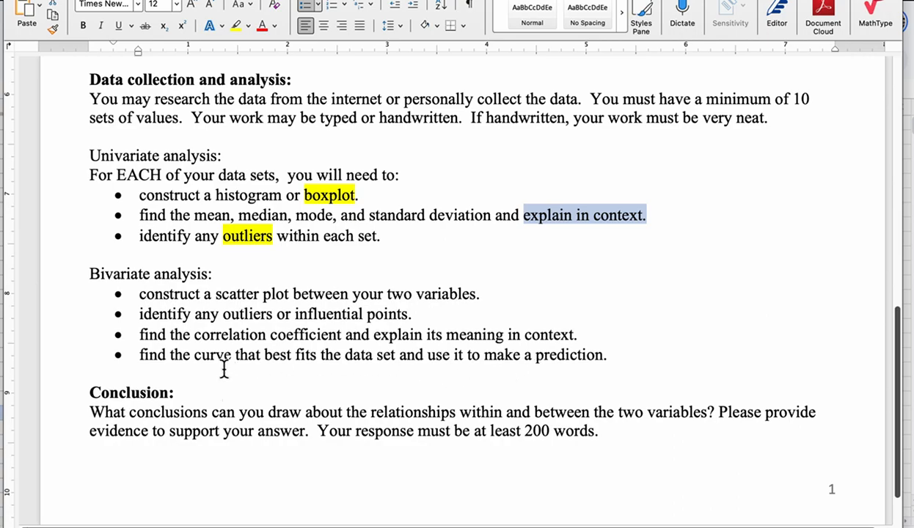
pyautogui.moveTo(171, 354); pyautogui.dragTo(376, 354)
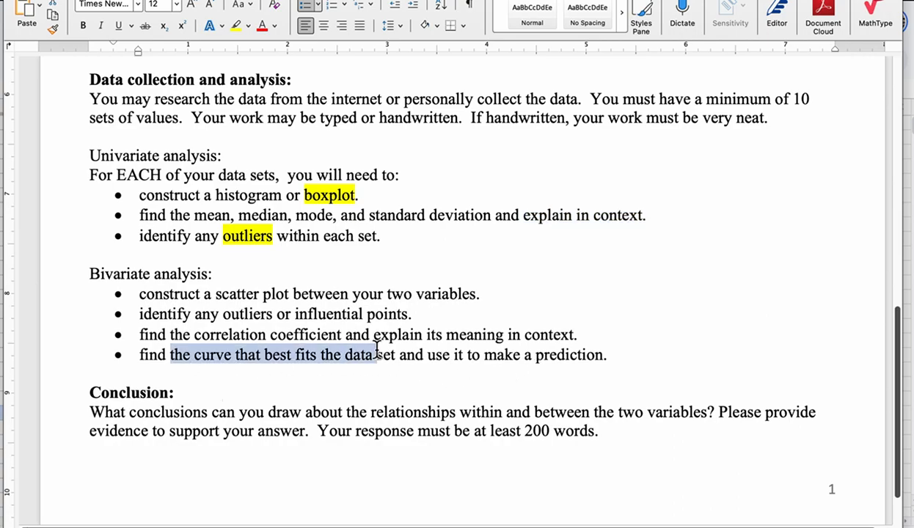
pyautogui.click(679, 349)
pyautogui.moveTo(609, 431); pyautogui.dragTo(97, 413)
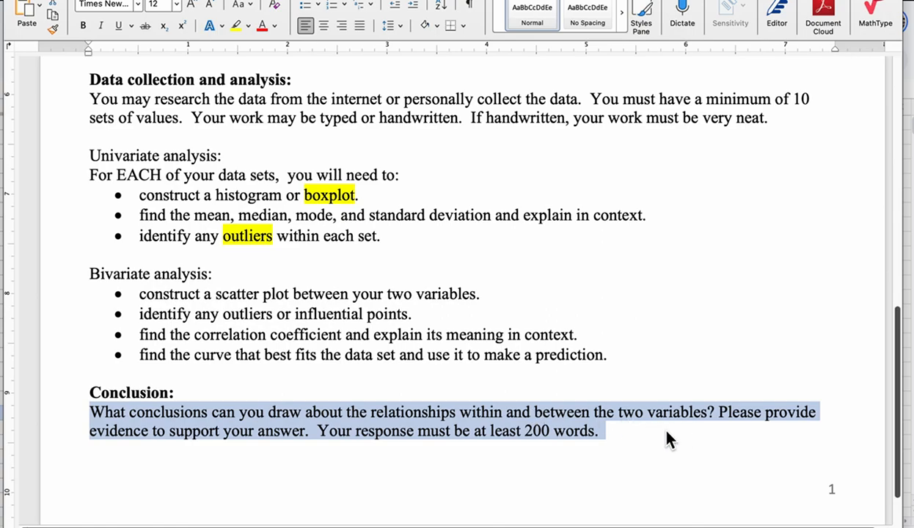
pyautogui.click(674, 334)
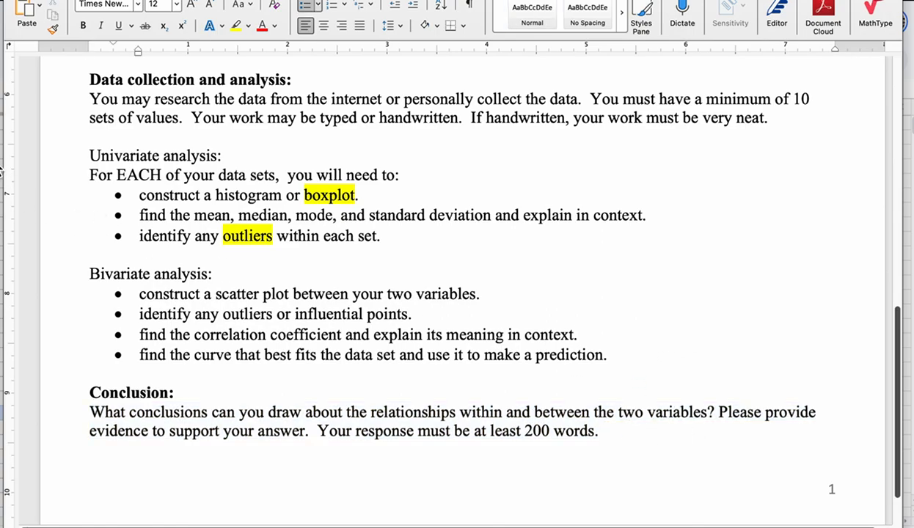
# In the spreadsheet, select C33:J33 beside the Conclusion: label for the conclusion text.
pyautogui.click(2, 238)
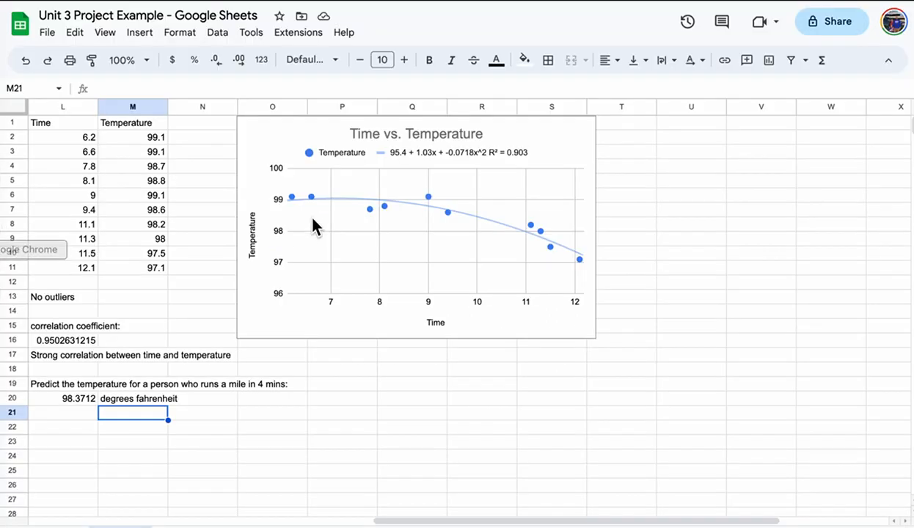
pyautogui.moveTo(501, 521); pyautogui.dragTo(81, 516)
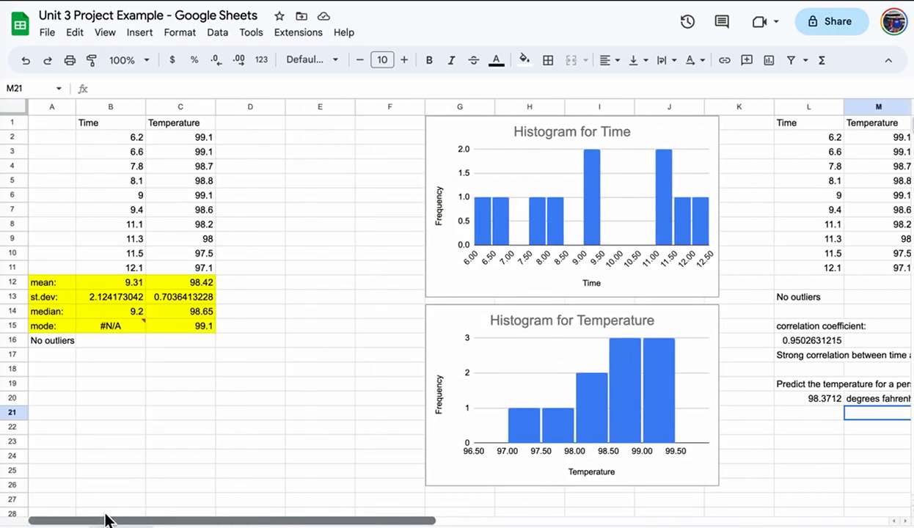
pyautogui.scroll(-10, 157, 434)
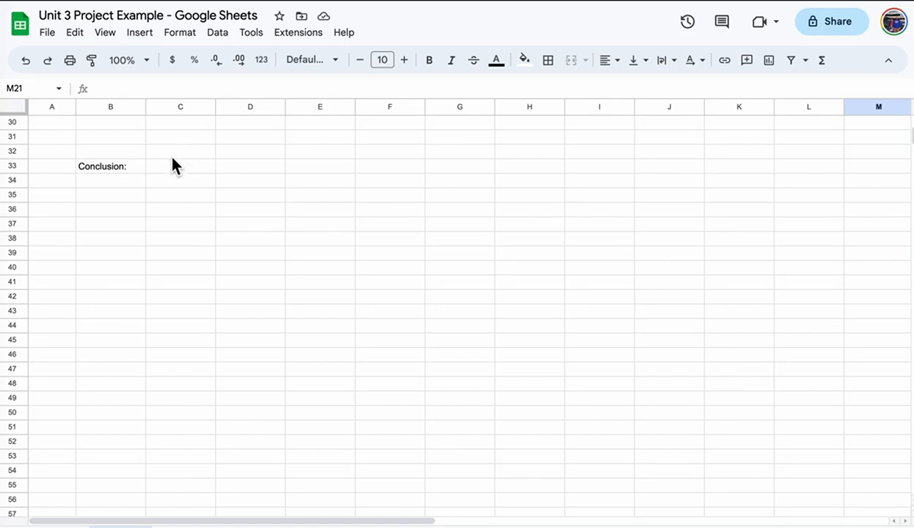
pyautogui.moveTo(172, 157); pyautogui.dragTo(339, 172)
pyautogui.click(328, 180)
pyautogui.moveTo(192, 166); pyautogui.dragTo(702, 177)
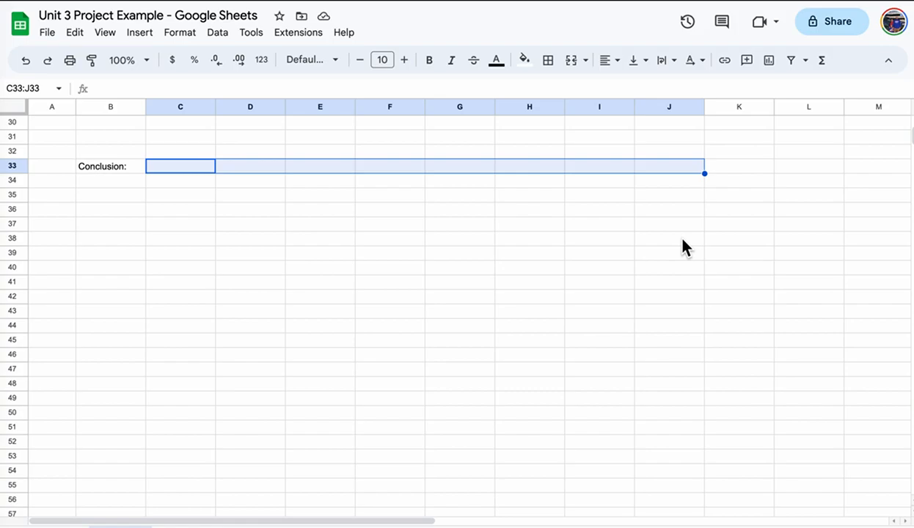
pyautogui.scroll(10, 682, 239)
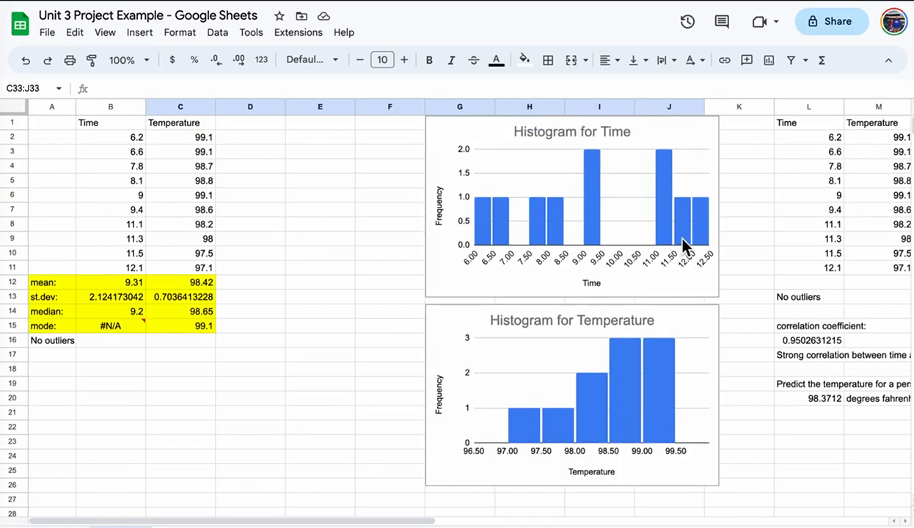